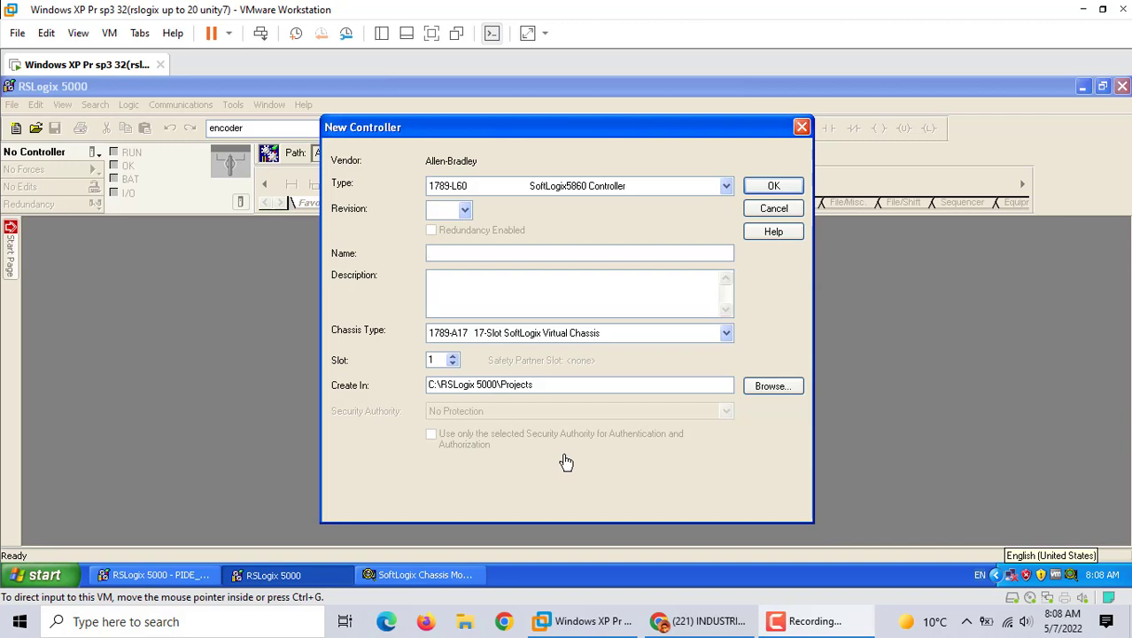
# Create the Test_PIDE SoftLogix controller project at revision 20 in chassis slot 2.
pyautogui.click(467, 217)
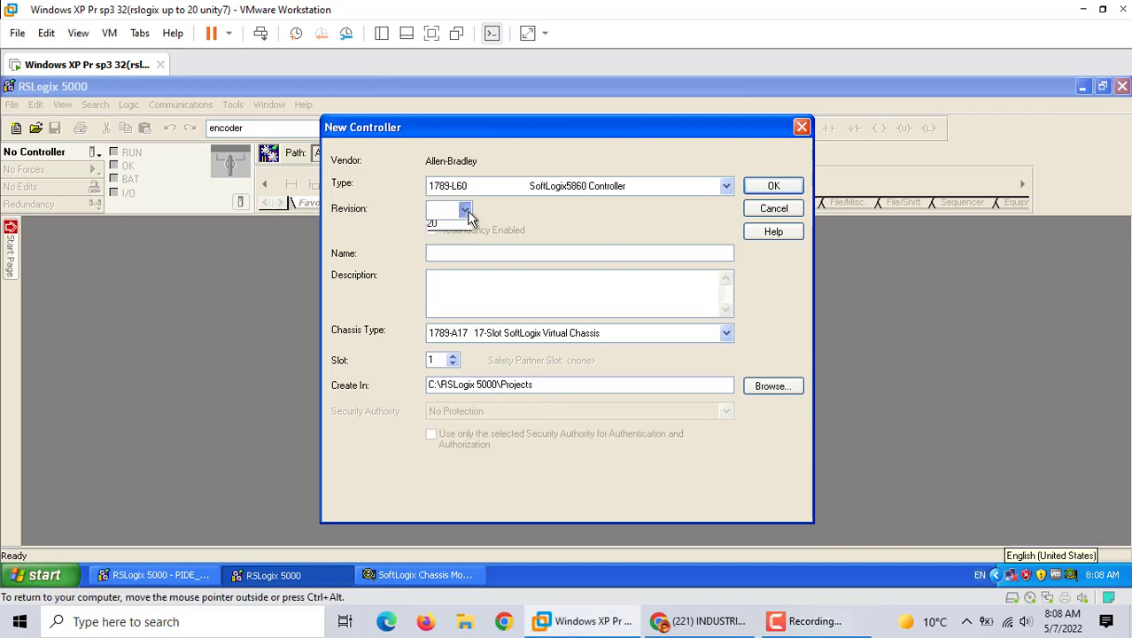
pyautogui.click(445, 322)
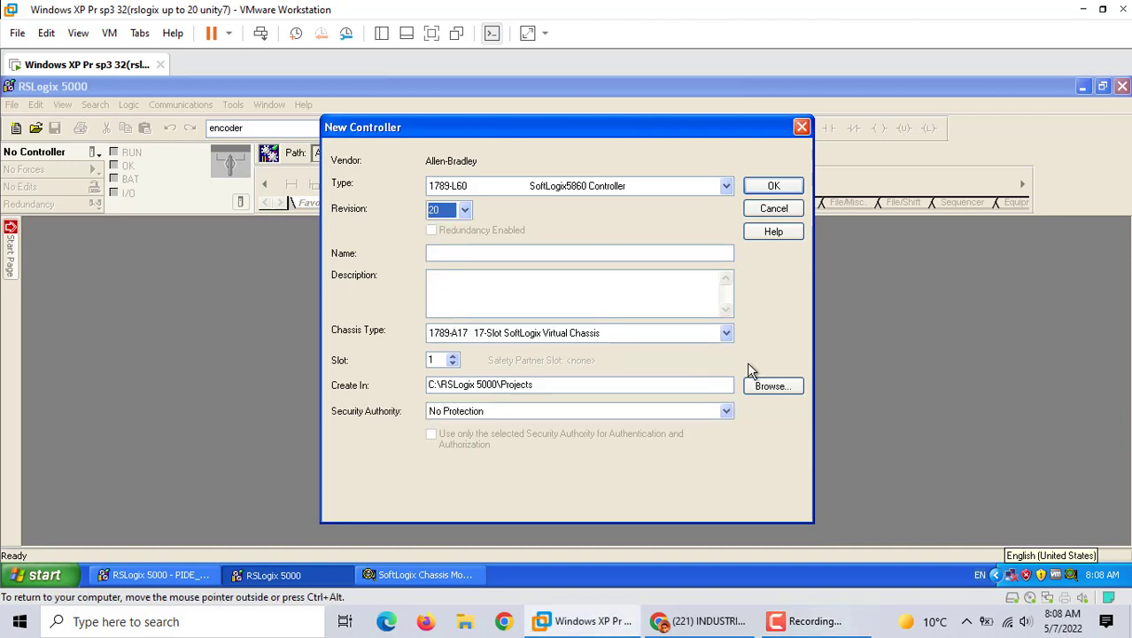
pyautogui.click(451, 250)
pyautogui.write('Test_')
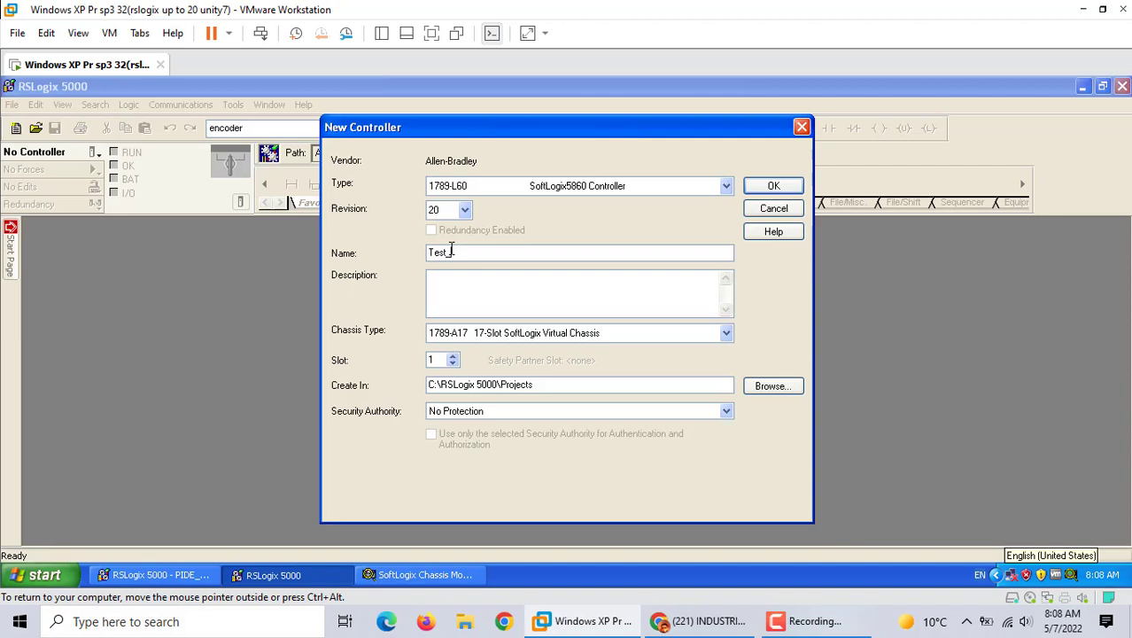
pyautogui.write('PIDE')
pyautogui.click(452, 355)
pyautogui.click(770, 186)
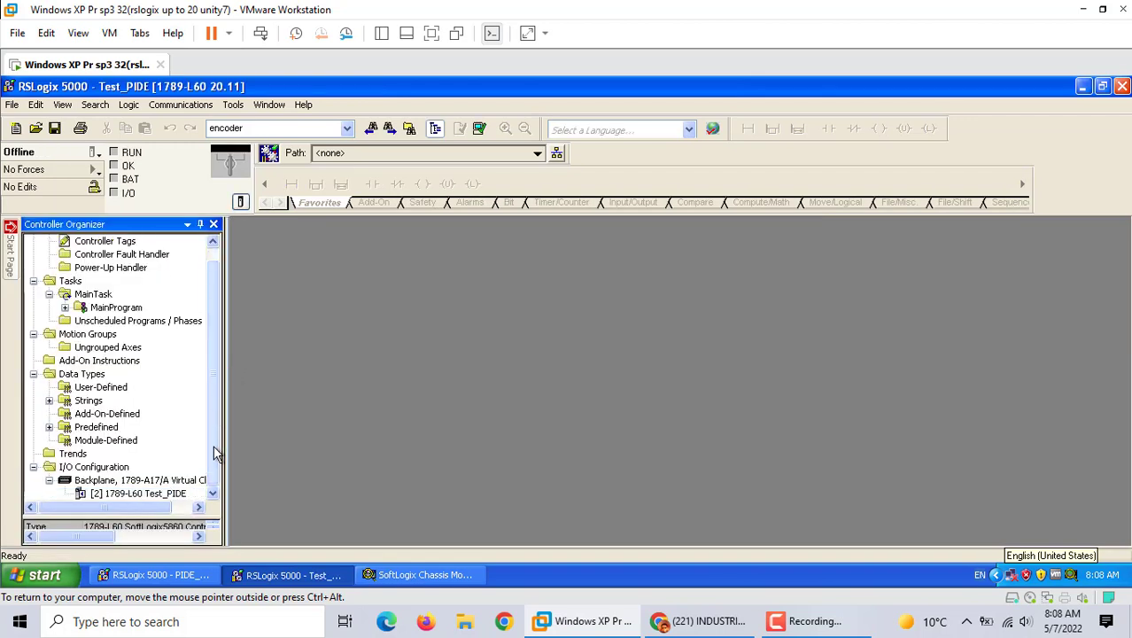
# Add a SoftLogix5800 EtherNet/IP module from the Communication category to I/O Configuration.
pyautogui.click(89, 467)
pyautogui.rightClick(88, 475)
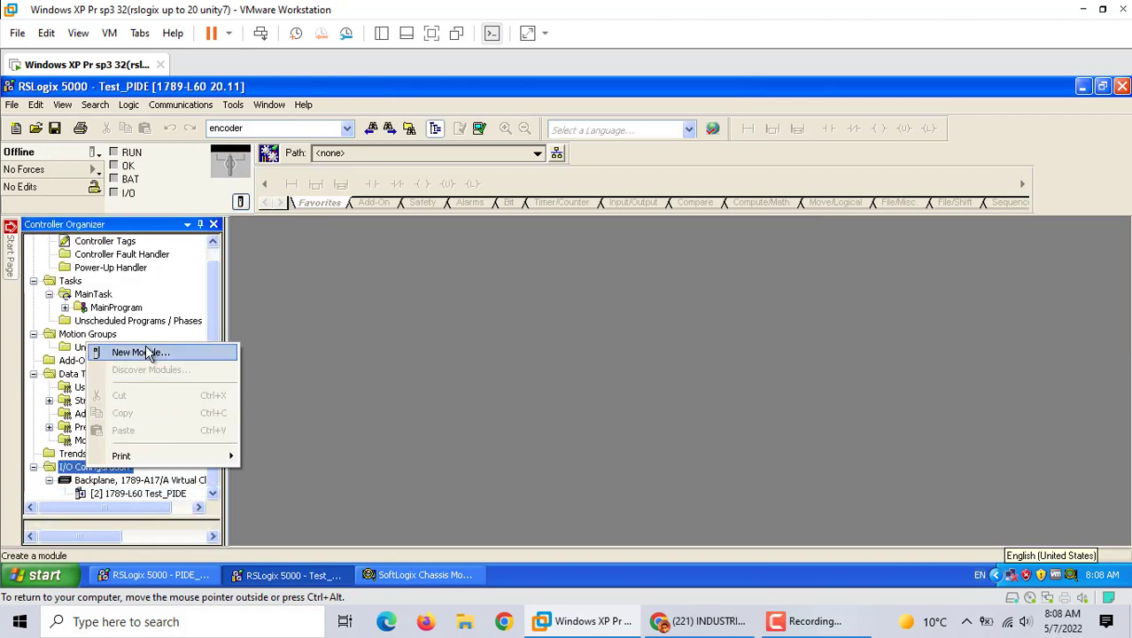
pyautogui.click(152, 350)
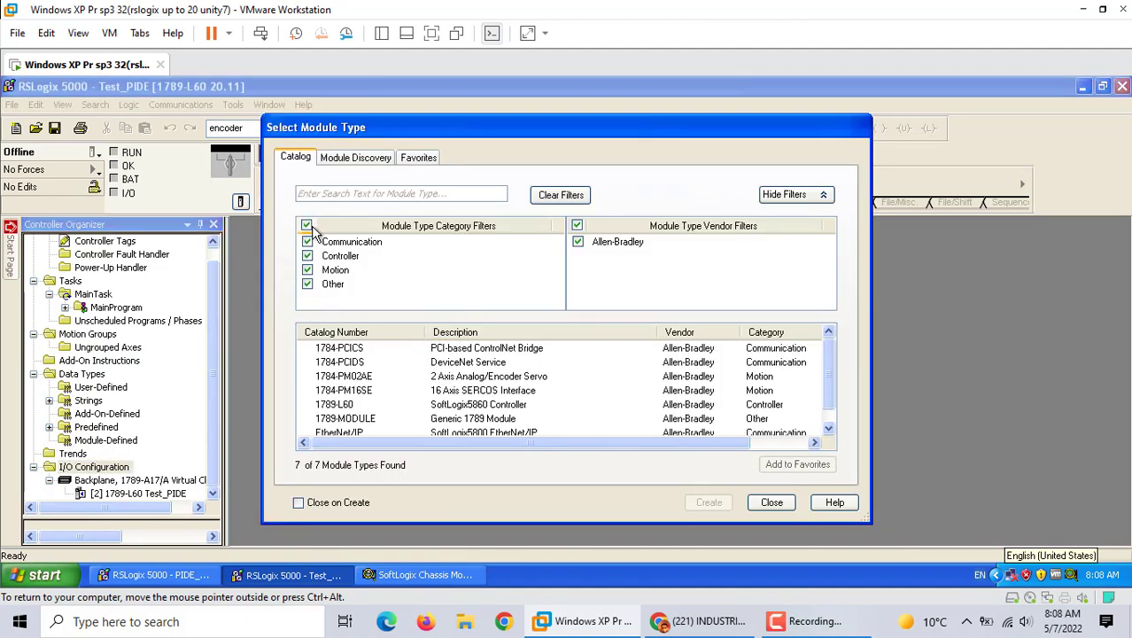
pyautogui.click(306, 225)
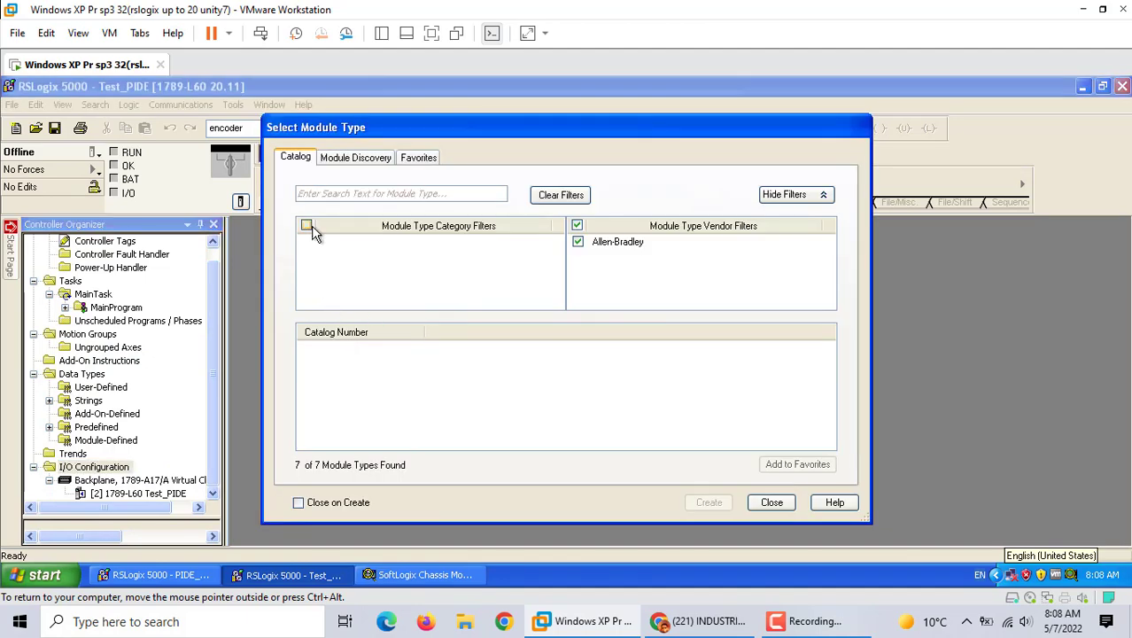
pyautogui.click(307, 242)
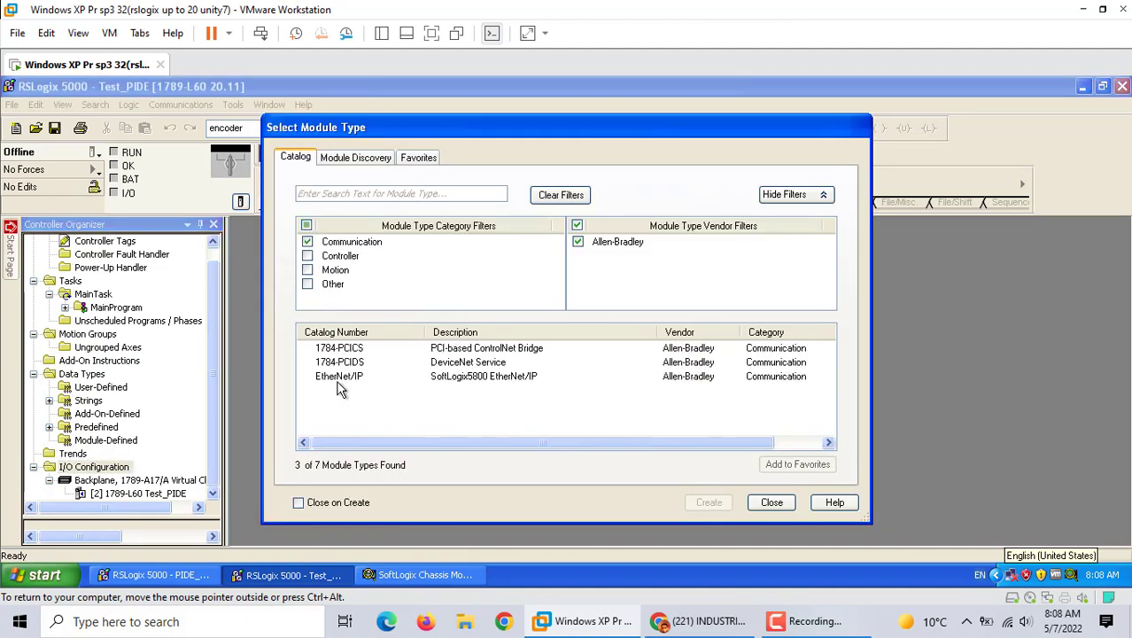
pyautogui.click(337, 376)
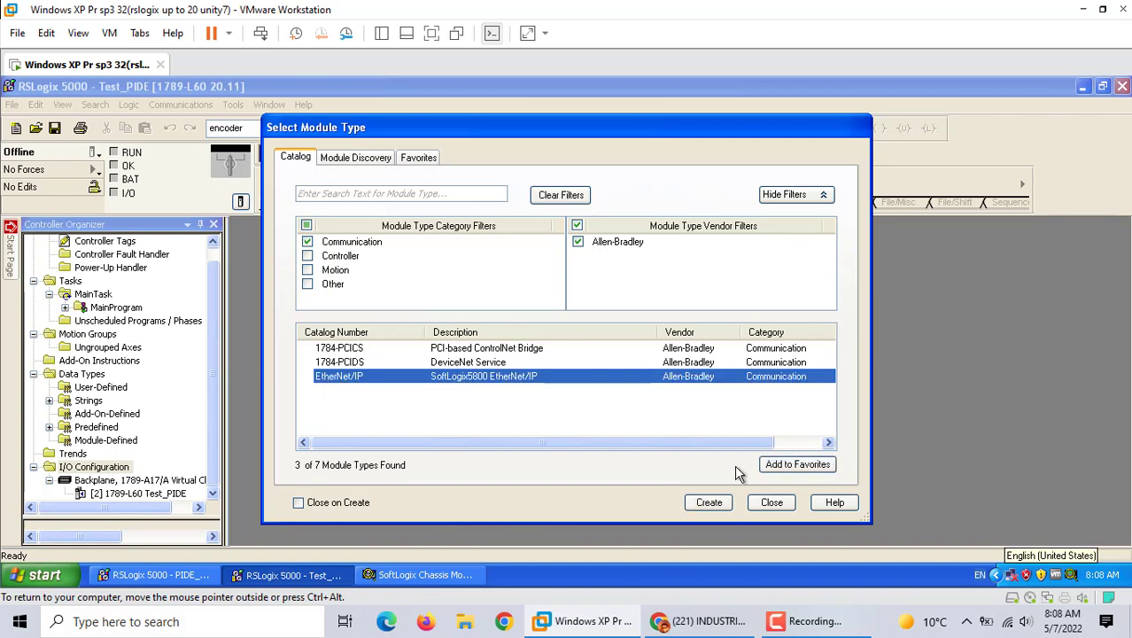
pyautogui.click(705, 511)
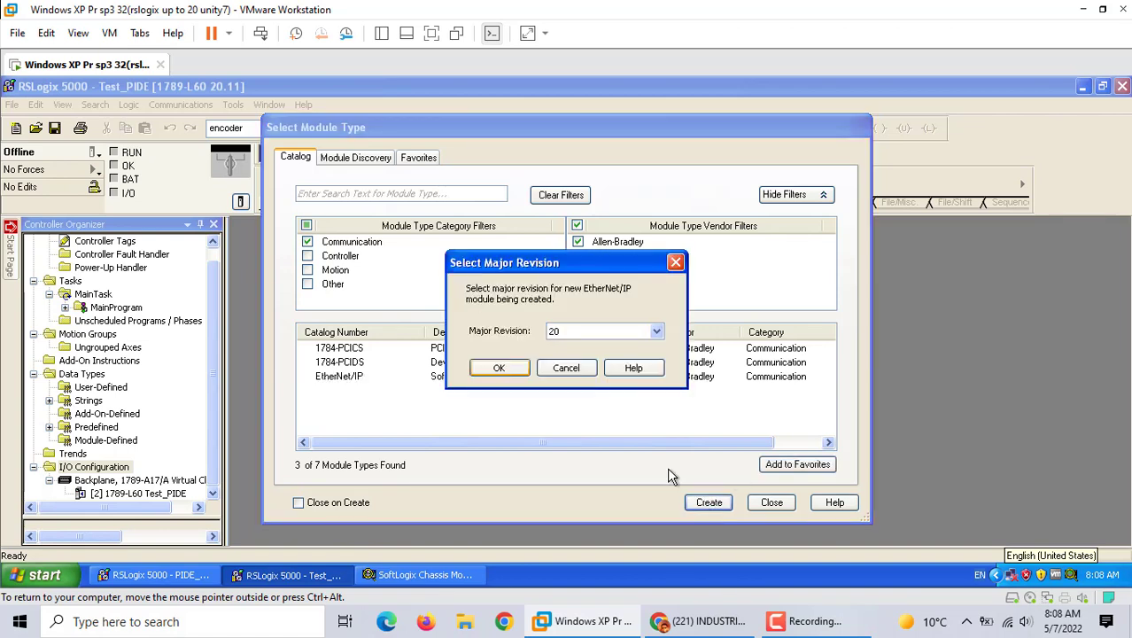
# Give the module revision 20, name Ethernet and IP address 192.168.100.100.
pyautogui.click(492, 370)
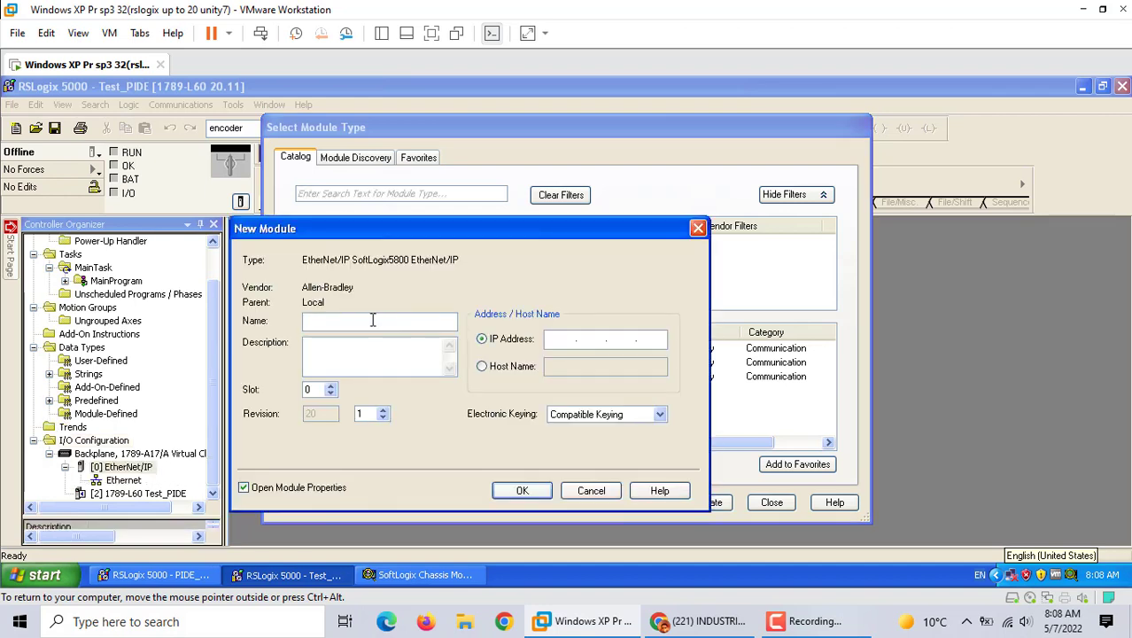
pyautogui.write('Ethernet')
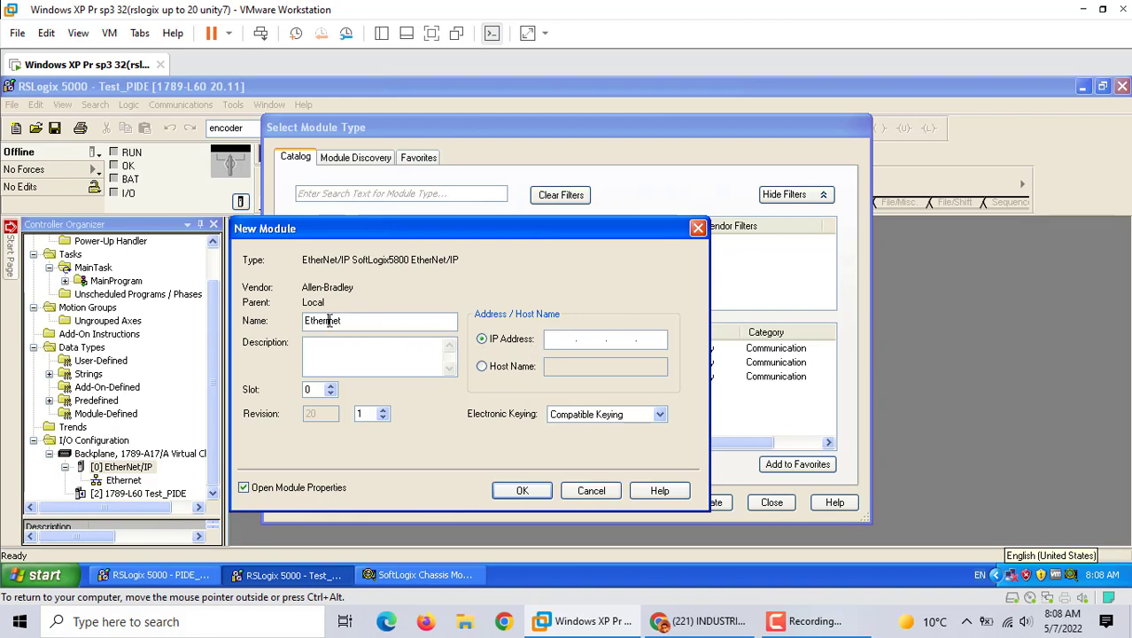
pyautogui.click(559, 338)
pyautogui.write('192 . 1')
pyautogui.write('68 . 100 . 100')
pyautogui.click(331, 386)
pyautogui.click(522, 493)
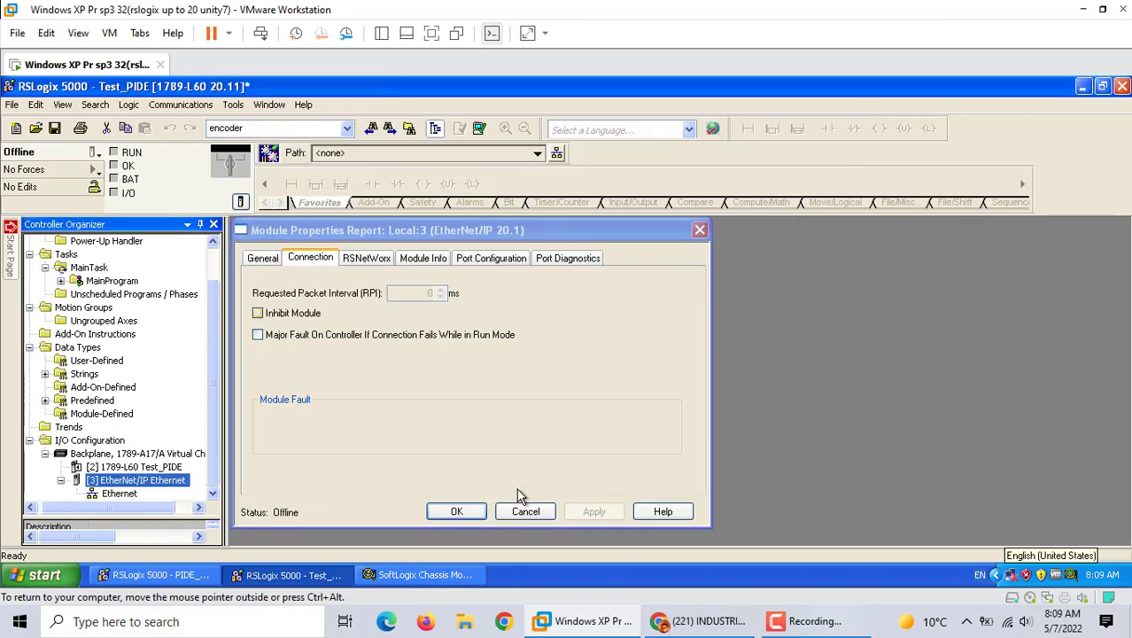
# Create a Function Block Diagram routine called PIDE under MainProgram.
pyautogui.click(457, 512)
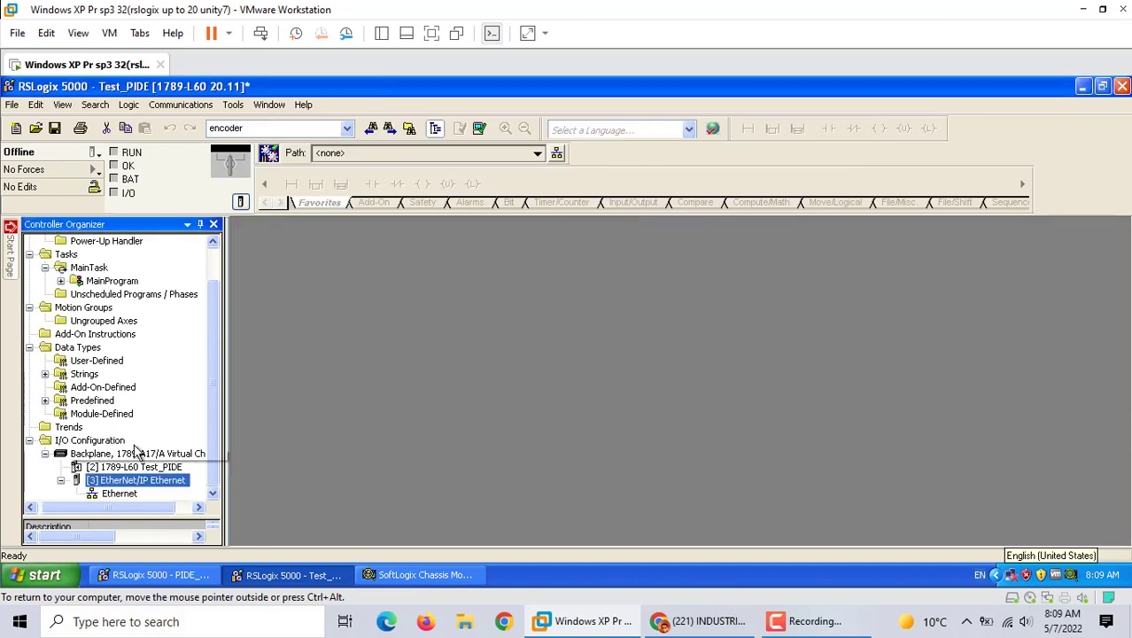
pyautogui.scroll(1, 219, 437)
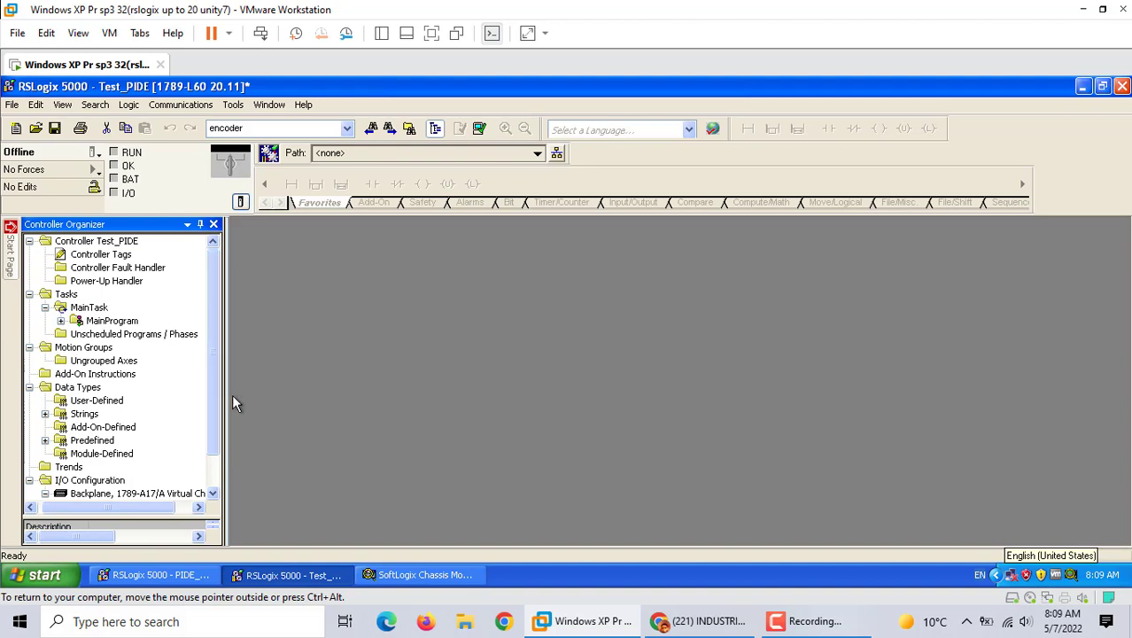
pyautogui.click(60, 322)
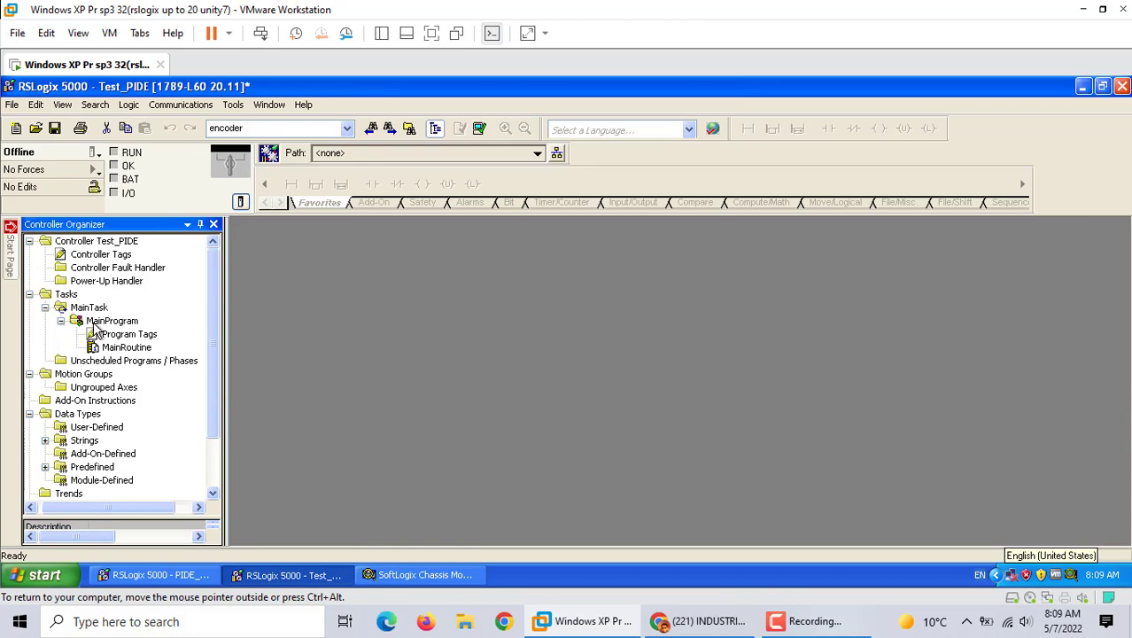
pyautogui.click(94, 323)
pyautogui.rightClick(94, 328)
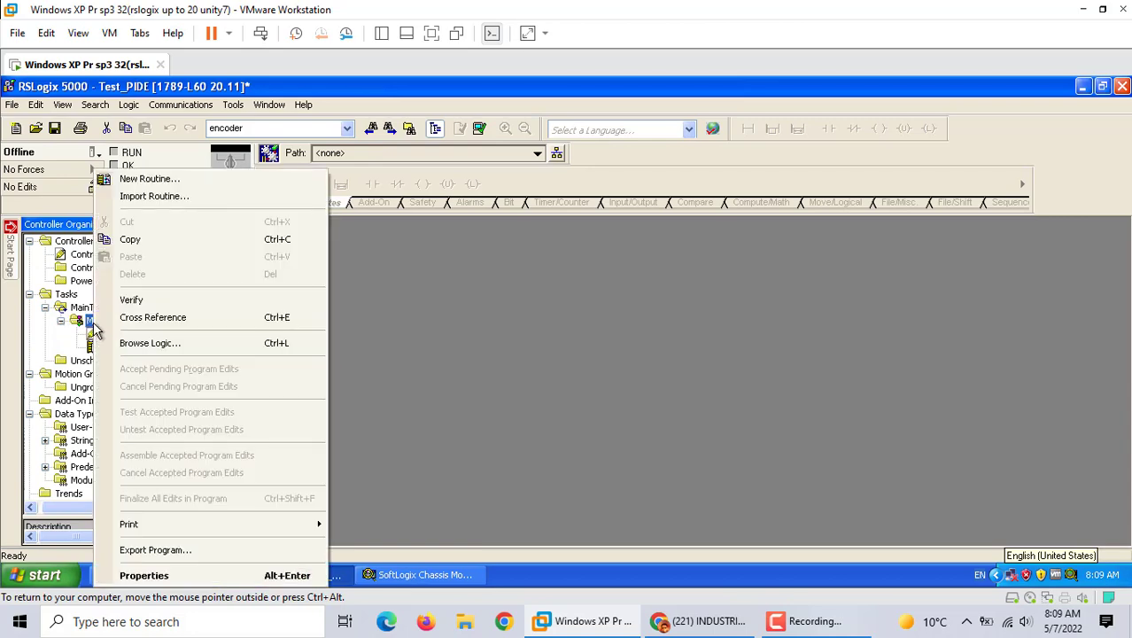
pyautogui.click(147, 179)
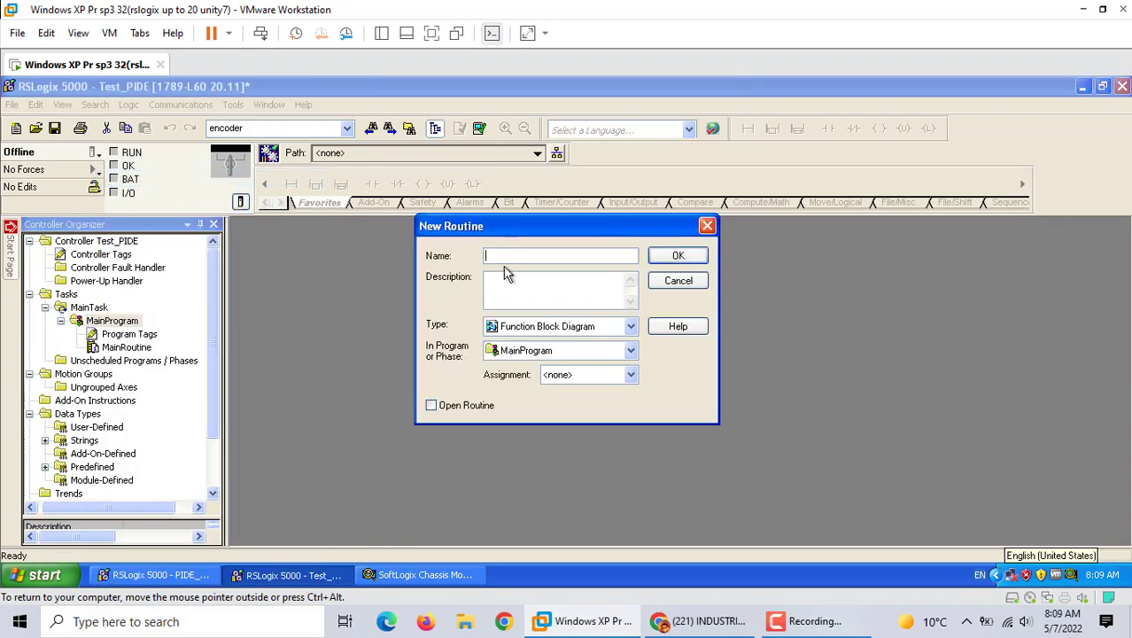
pyautogui.write('PIDDE')
pyautogui.press('BackSpace')
pyautogui.press('BackSpace')
pyautogui.write('E')
pyautogui.click(660, 259)
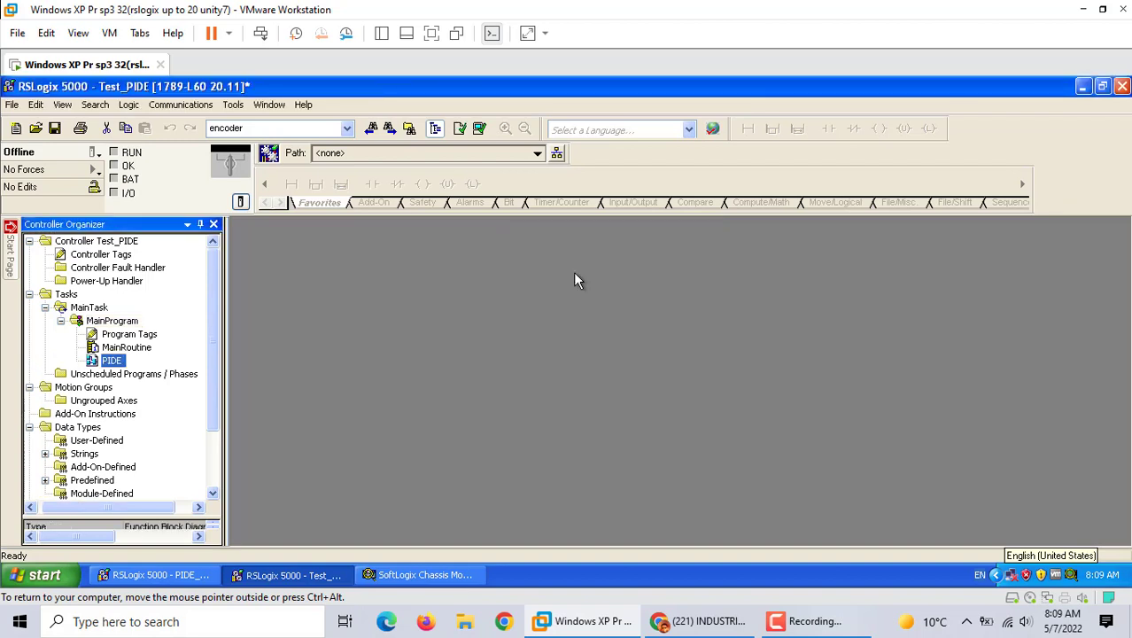
# Add an instruction to rung 0 of MainRoutine and change it to JSR.
pyautogui.doubleClick(126, 348)
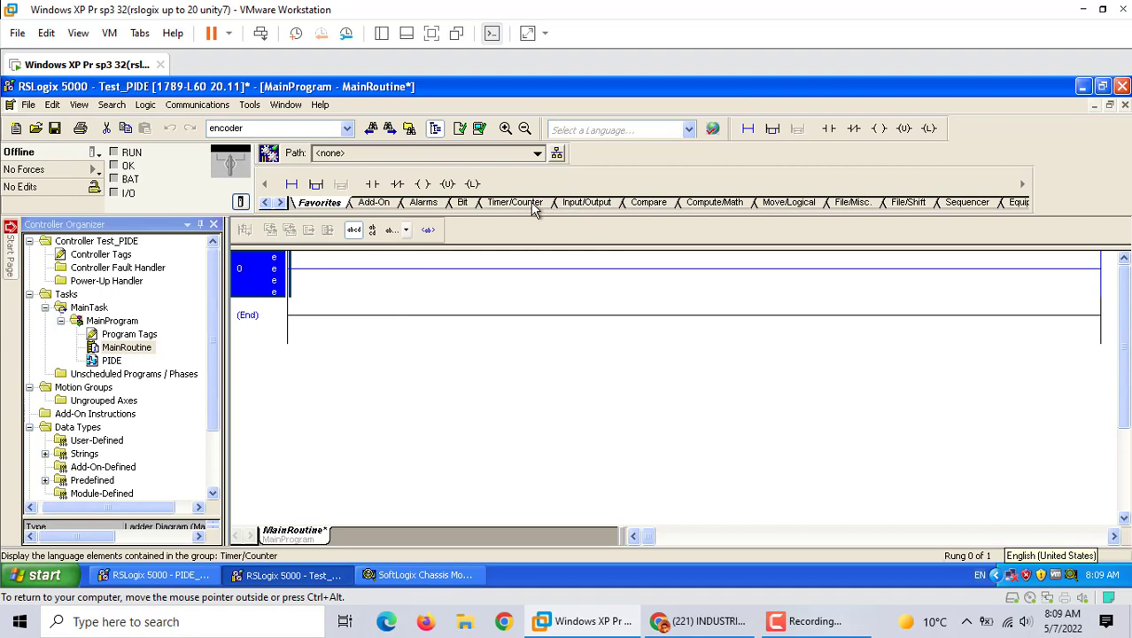
pyautogui.click(531, 203)
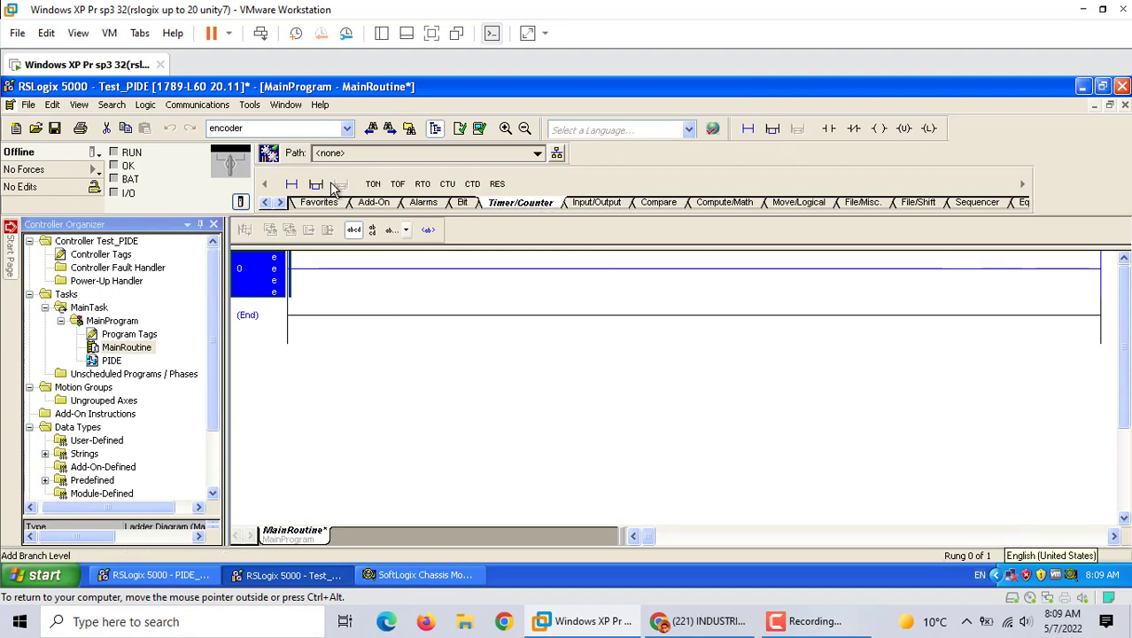
pyautogui.click(372, 183)
pyautogui.doubleClick(1003, 257)
pyautogui.write('JSR')
pyautogui.press('Return')
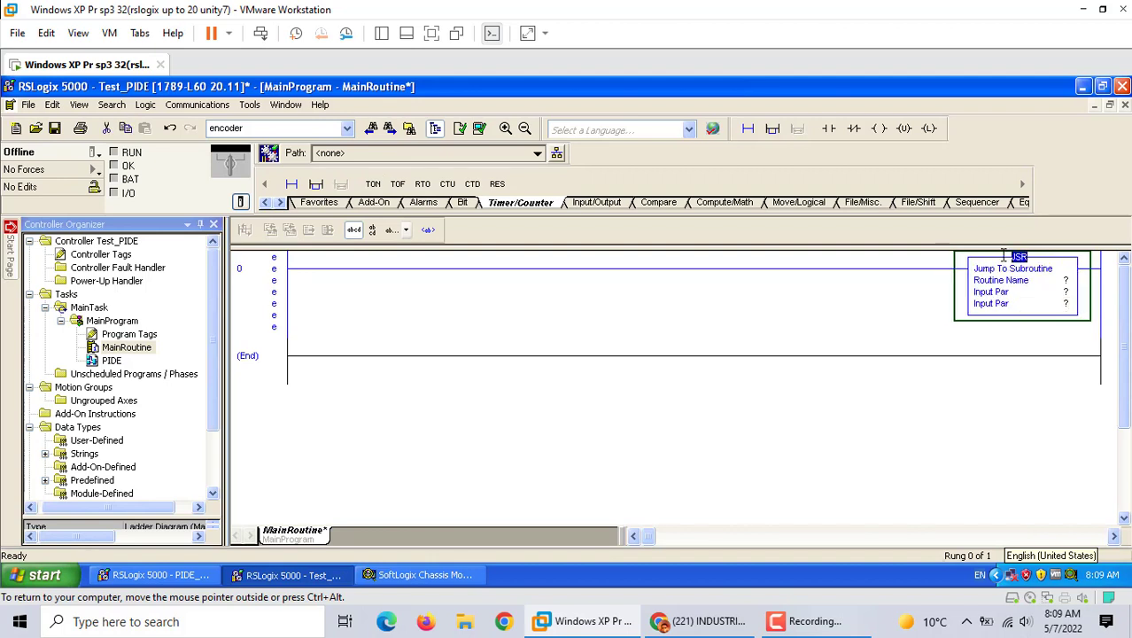
# Remove the JSR's extra parameters and set its routine name to PIDE.
pyautogui.rightClick(1068, 305)
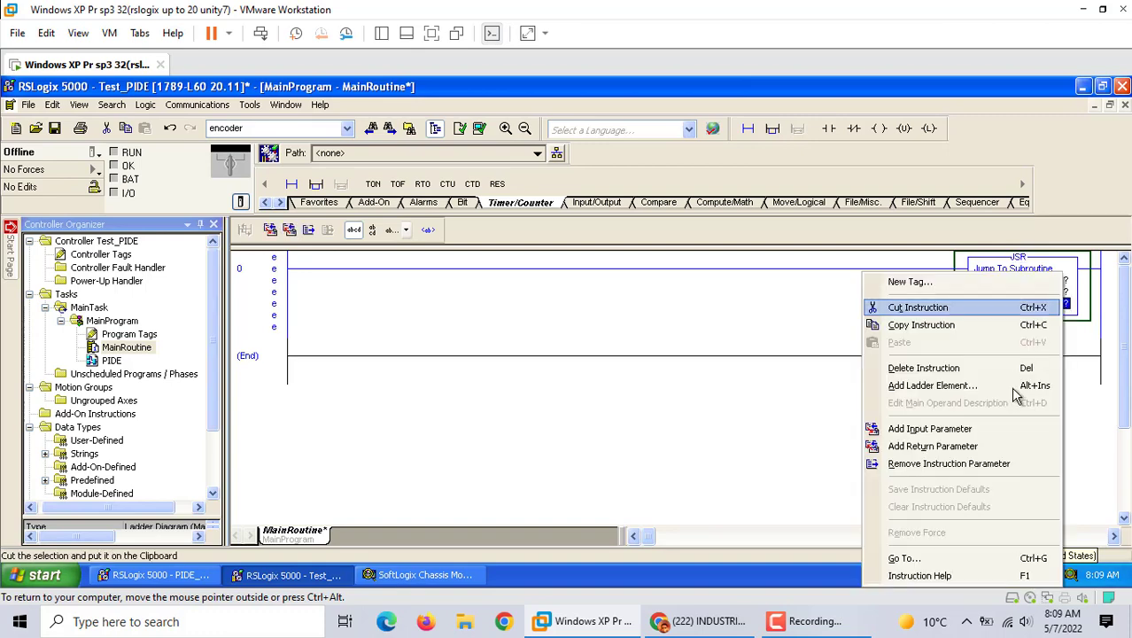
pyautogui.click(948, 463)
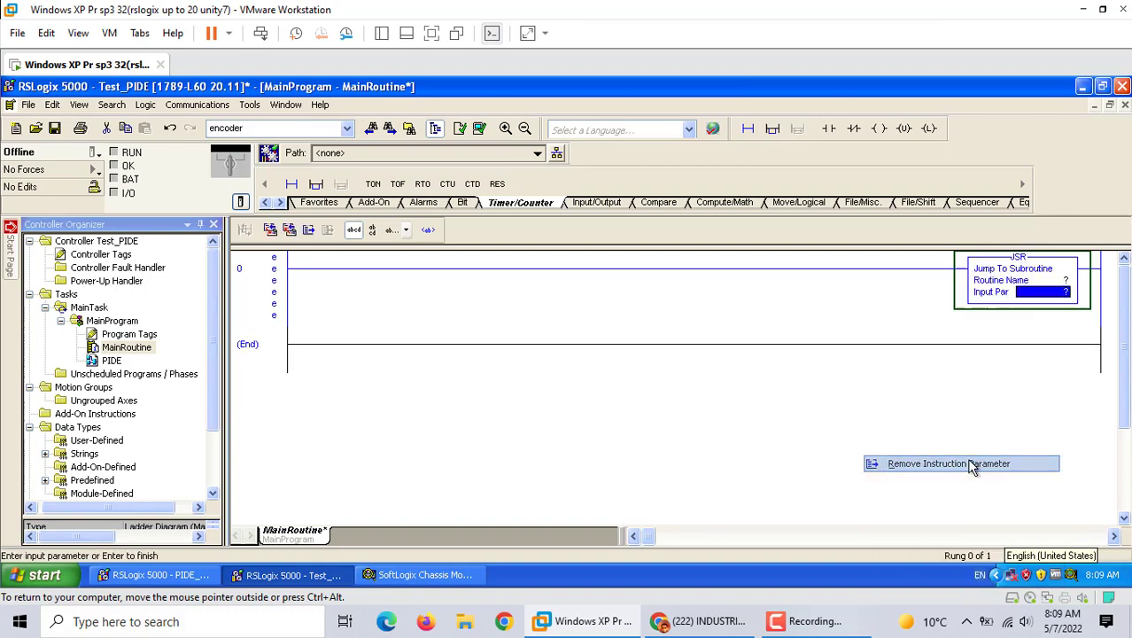
pyautogui.rightClick(1053, 304)
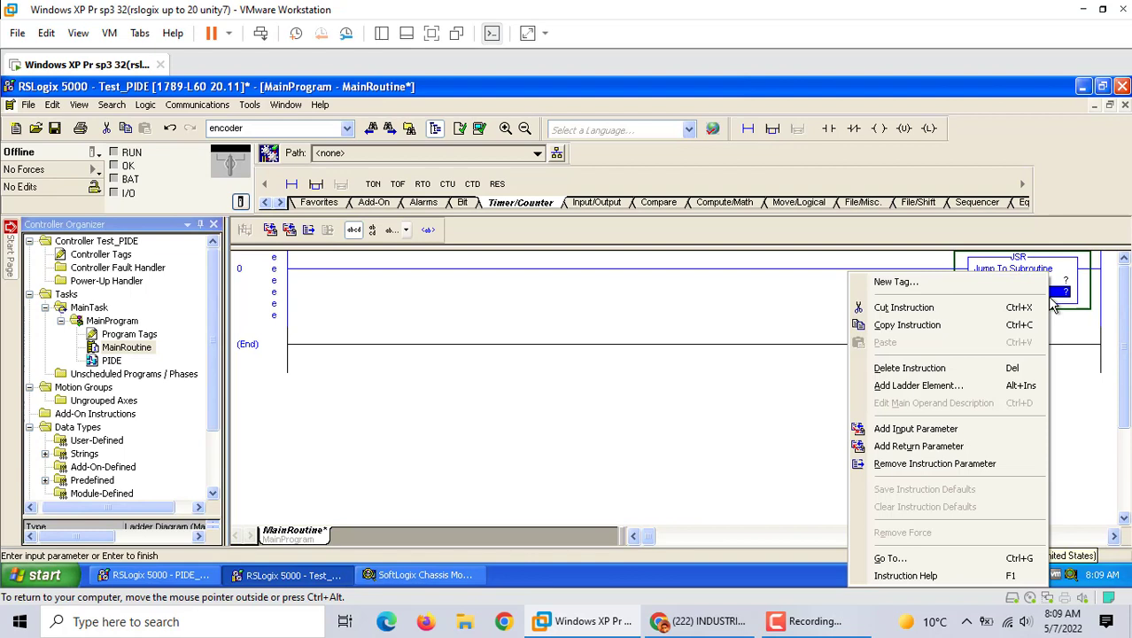
pyautogui.click(979, 463)
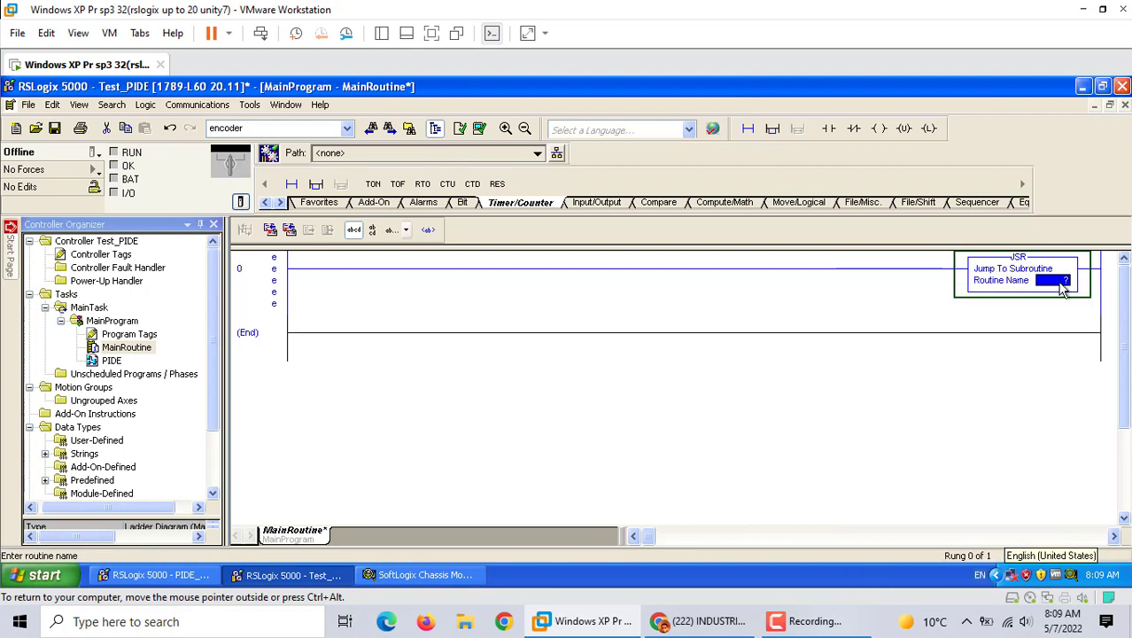
pyautogui.doubleClick(1061, 284)
pyautogui.click(1080, 283)
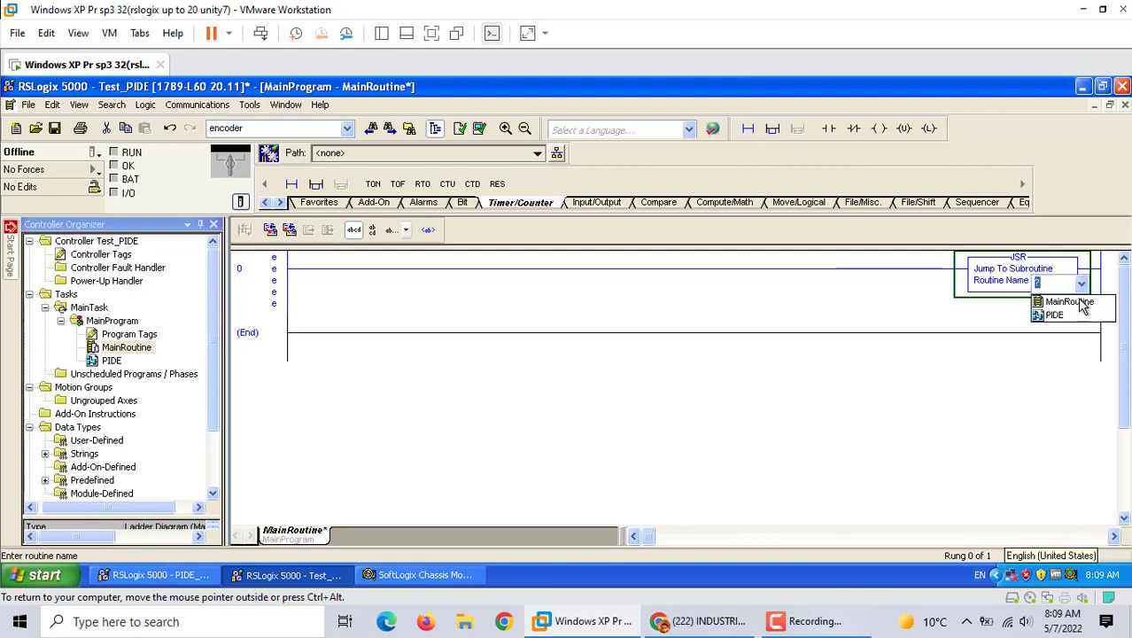
pyautogui.click(1059, 315)
pyautogui.press('Return')
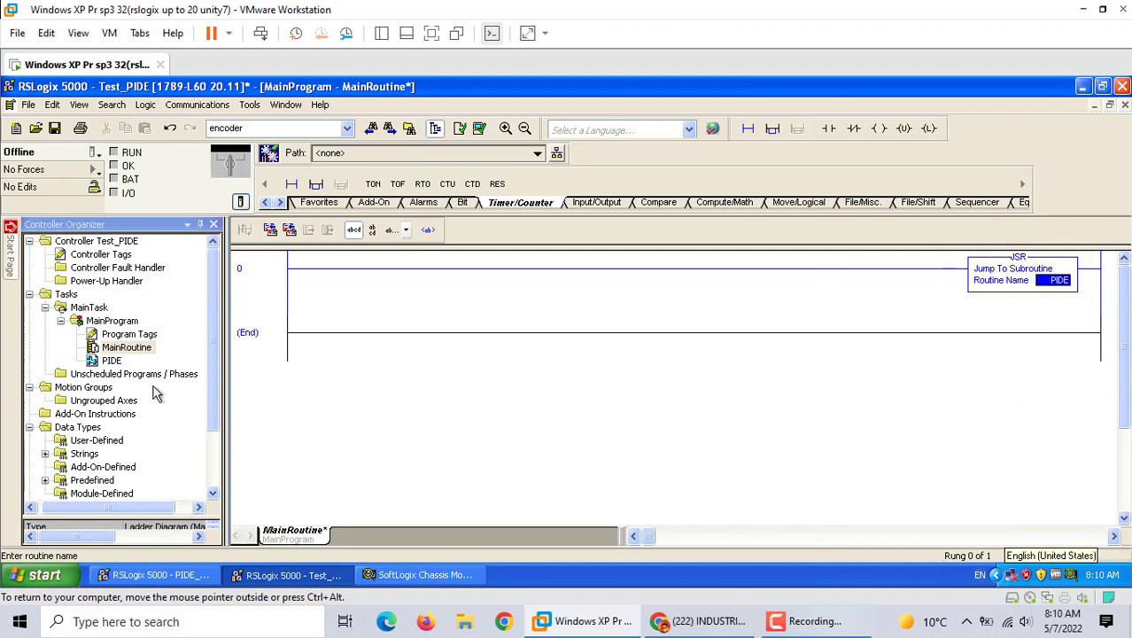
pyautogui.click(108, 360)
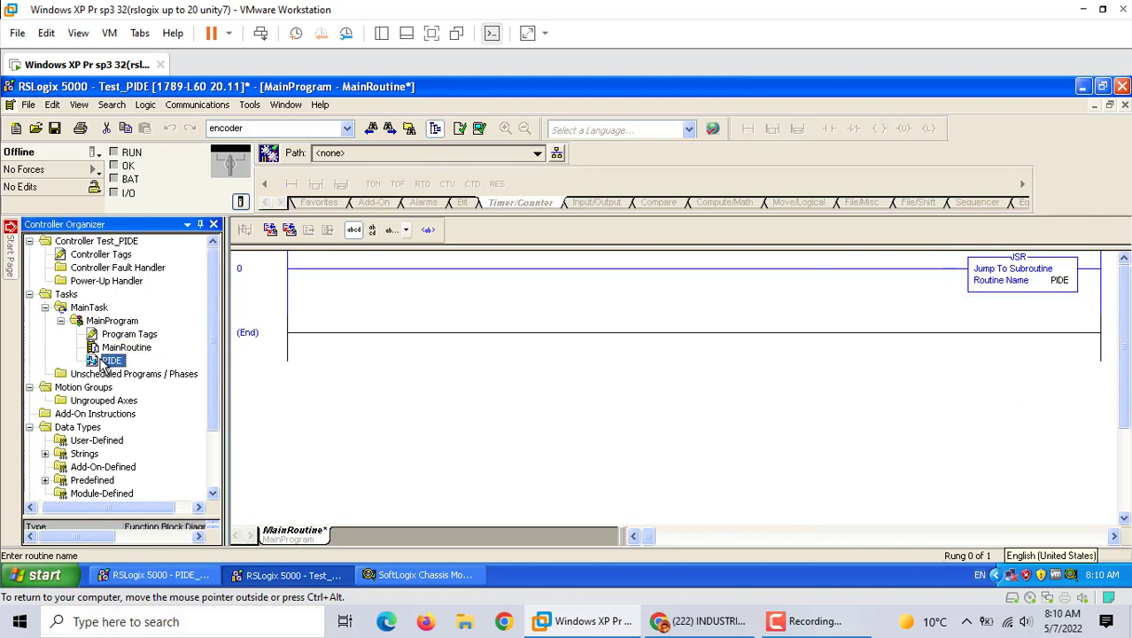
# Place an Enhanced PID block (PIDE_01) on the PIDE sheet and move it to column D.
pyautogui.doubleClick(106, 360)
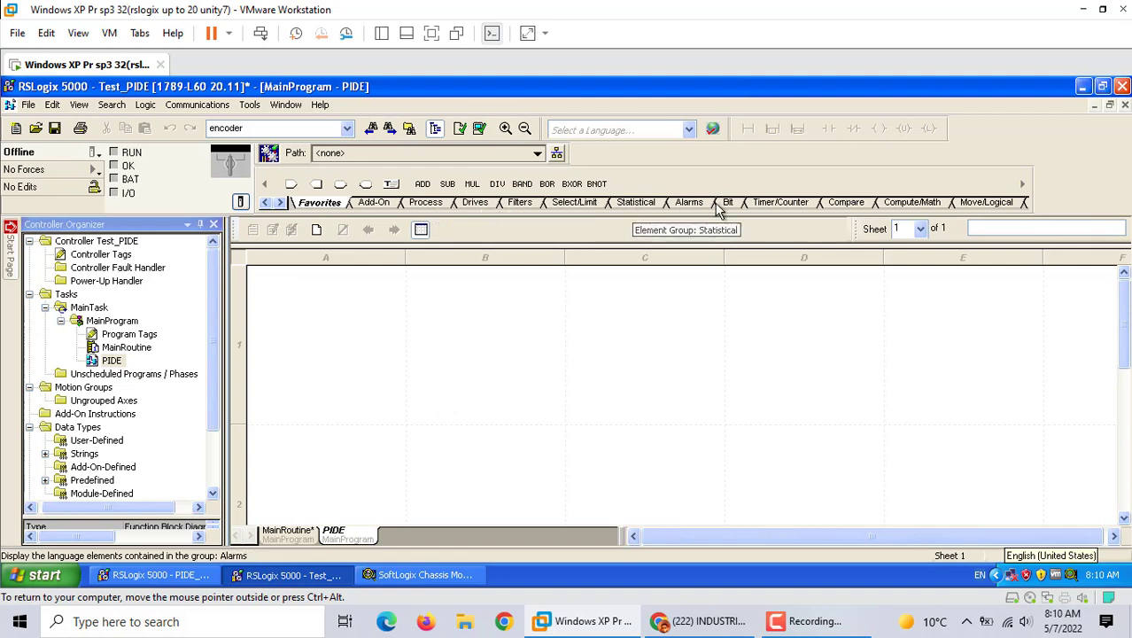
pyautogui.click(280, 202)
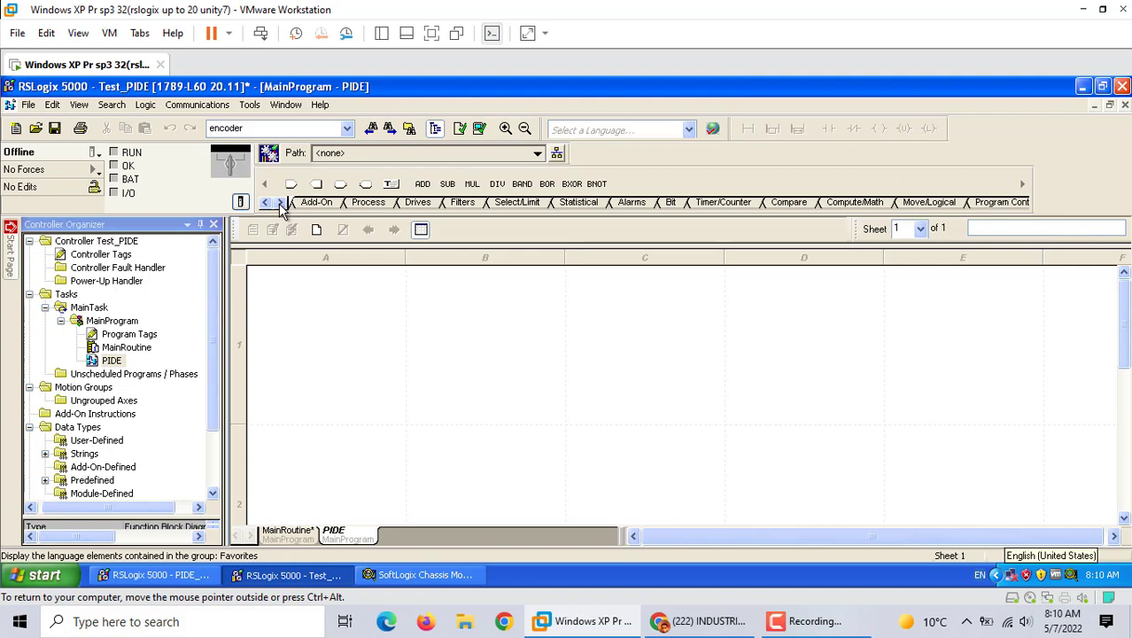
pyautogui.click(384, 203)
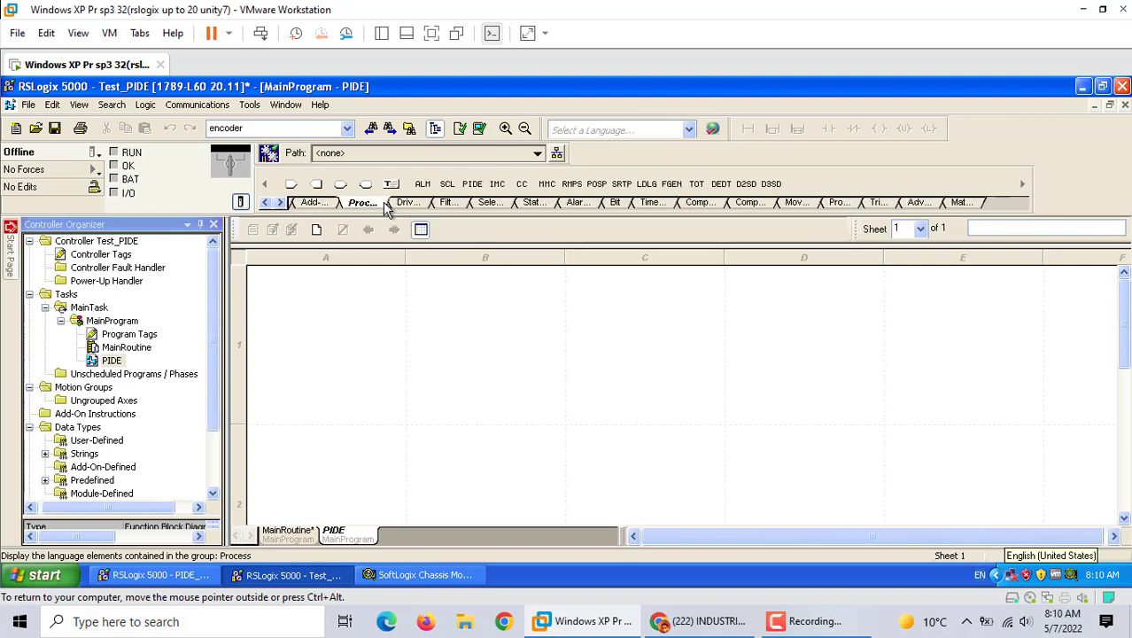
pyautogui.click(472, 184)
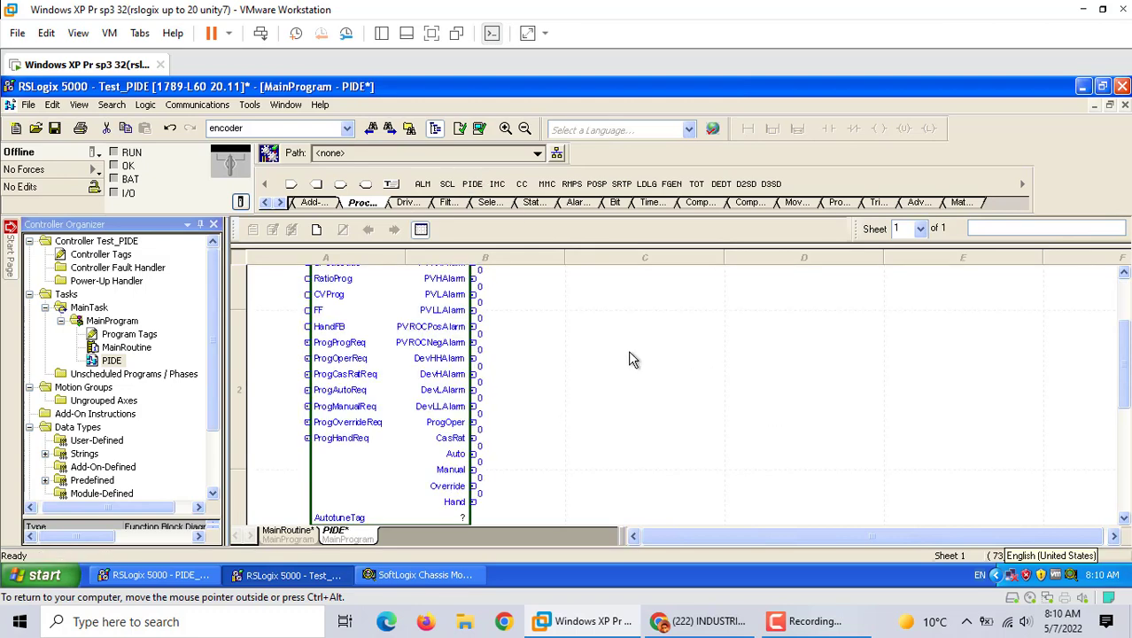
pyautogui.scroll(2, 1125, 306)
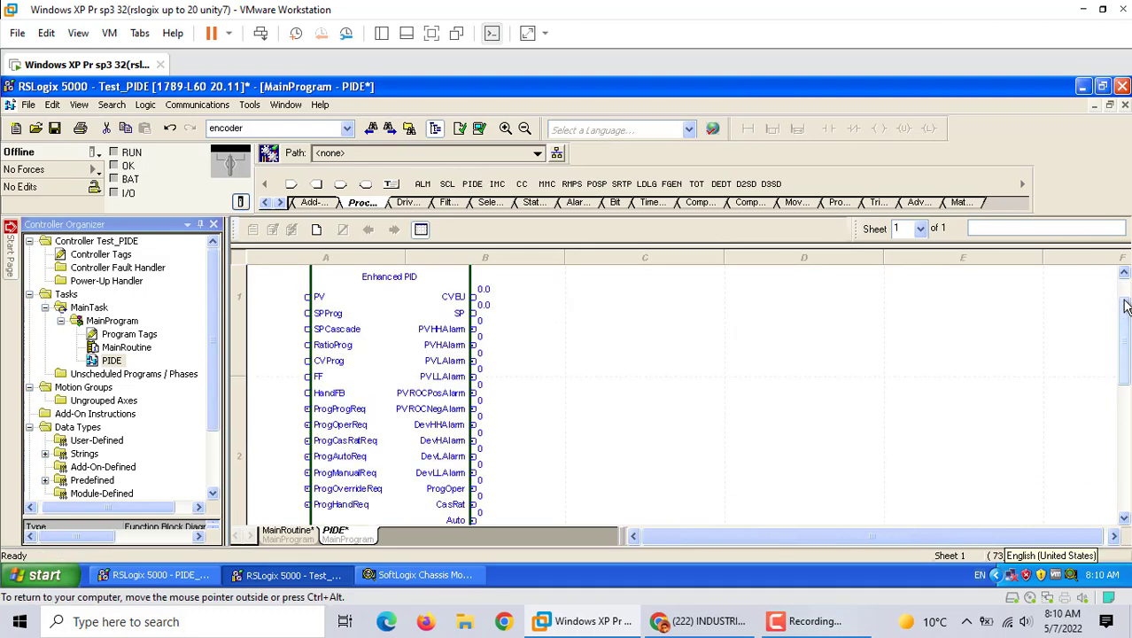
pyautogui.scroll(1, 1125, 276)
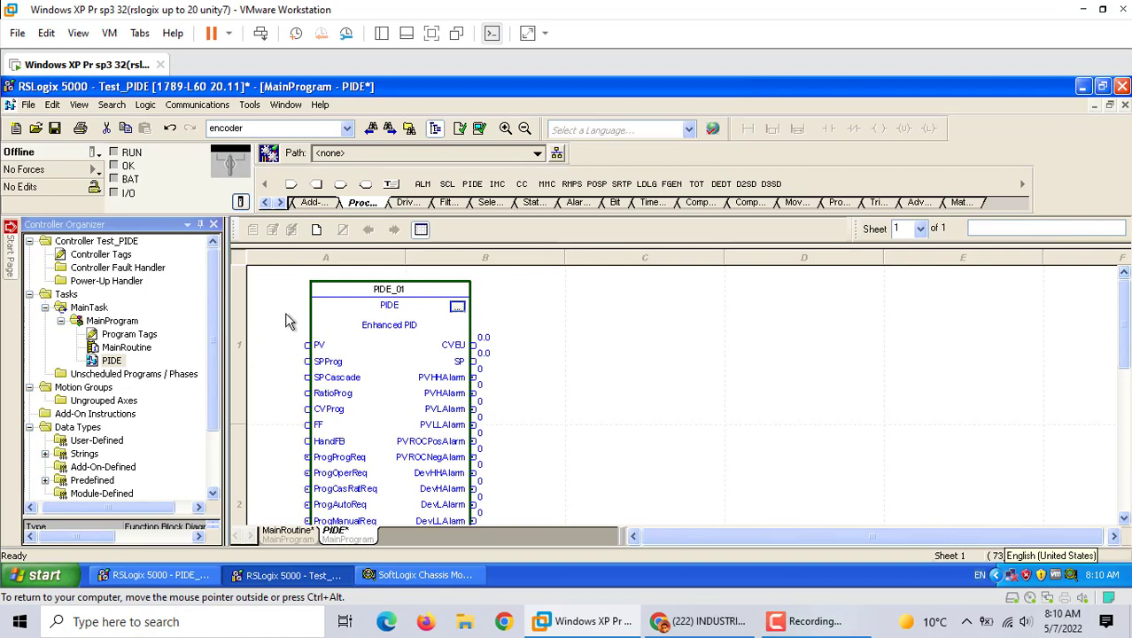
pyautogui.click(345, 302)
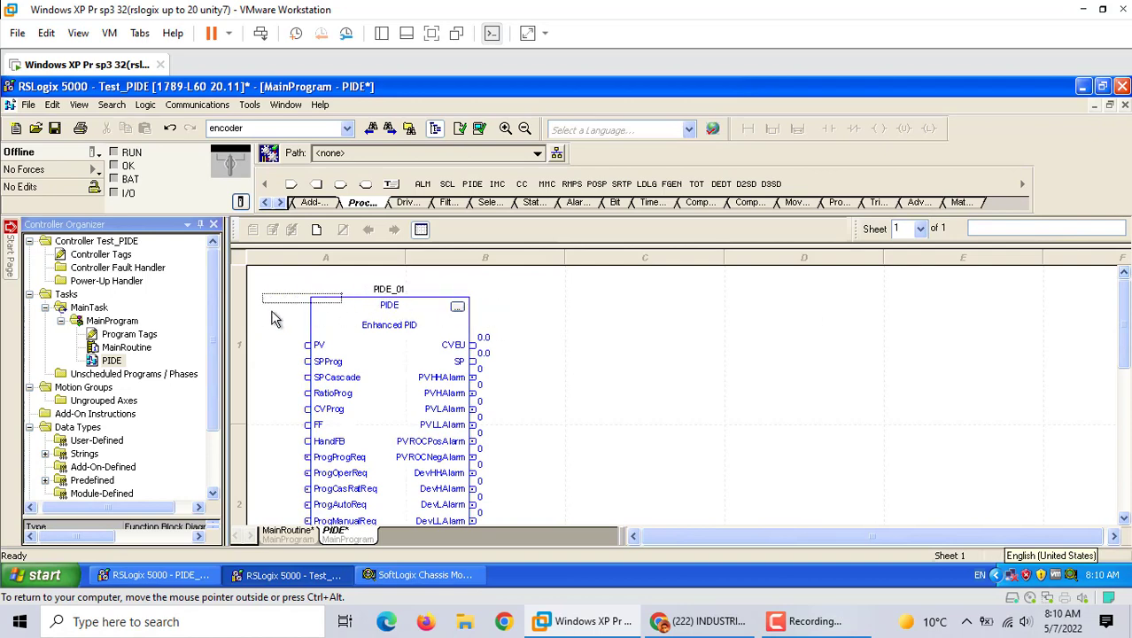
pyautogui.click(338, 328)
pyautogui.moveTo(338, 328); pyautogui.dragTo(798, 337)
pyautogui.scroll(-2, 797, 337)
pyautogui.moveTo(1123, 395); pyautogui.dragTo(1125, 372)
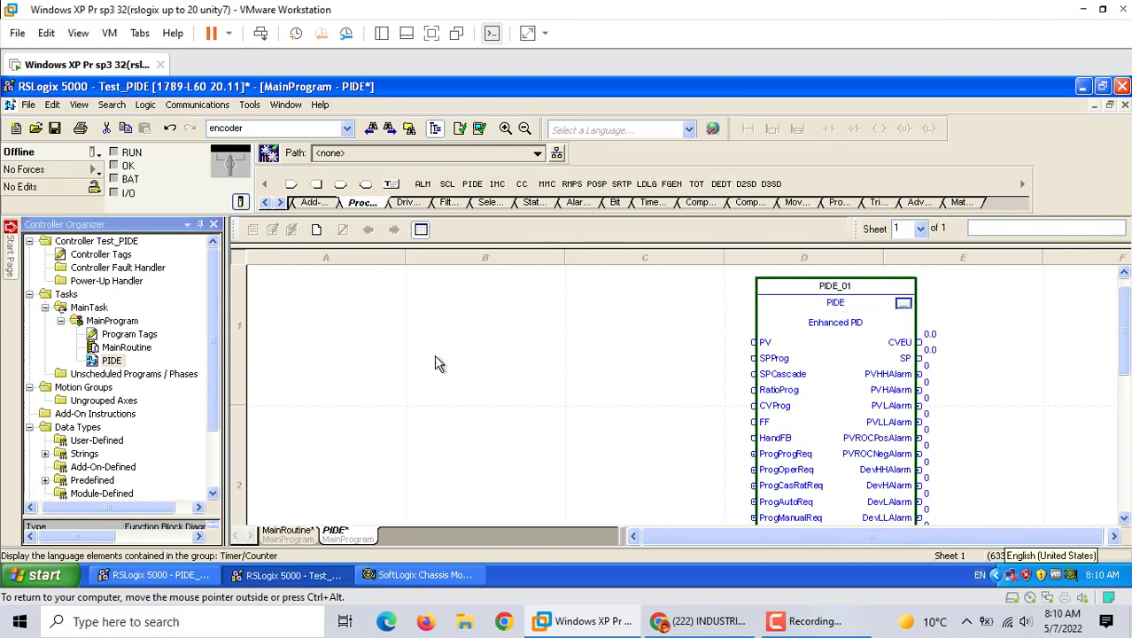
# Add a Deadtime block lower in column A, then a Lead-Lag block.
pyautogui.click(732, 182)
pyautogui.moveTo(342, 278); pyautogui.dragTo(342, 374)
pyautogui.click(551, 387)
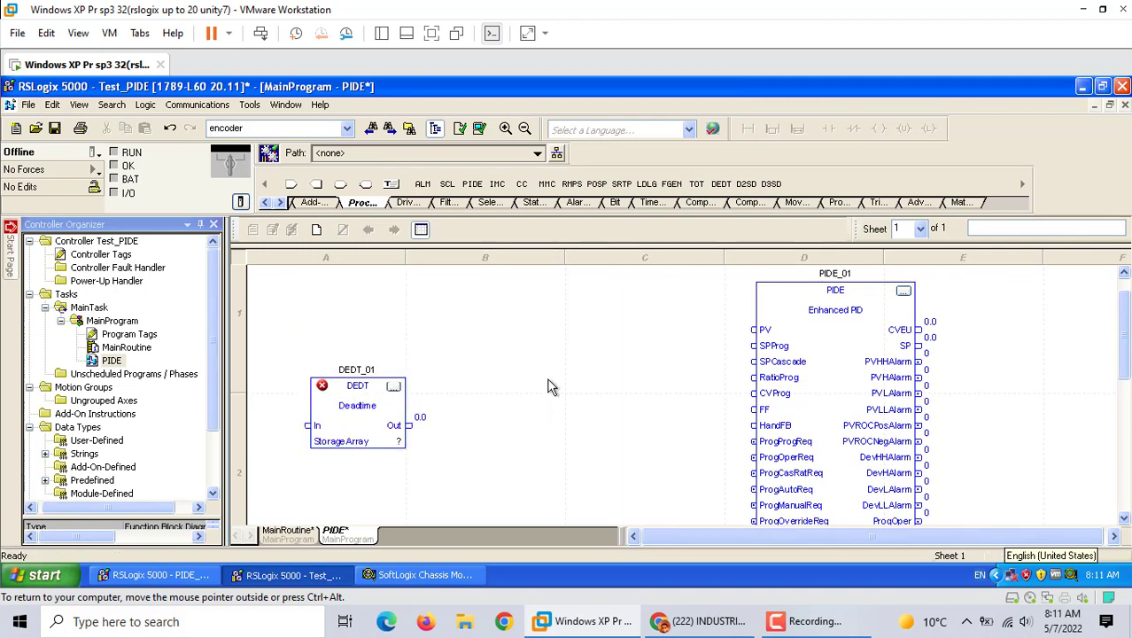
pyautogui.click(647, 184)
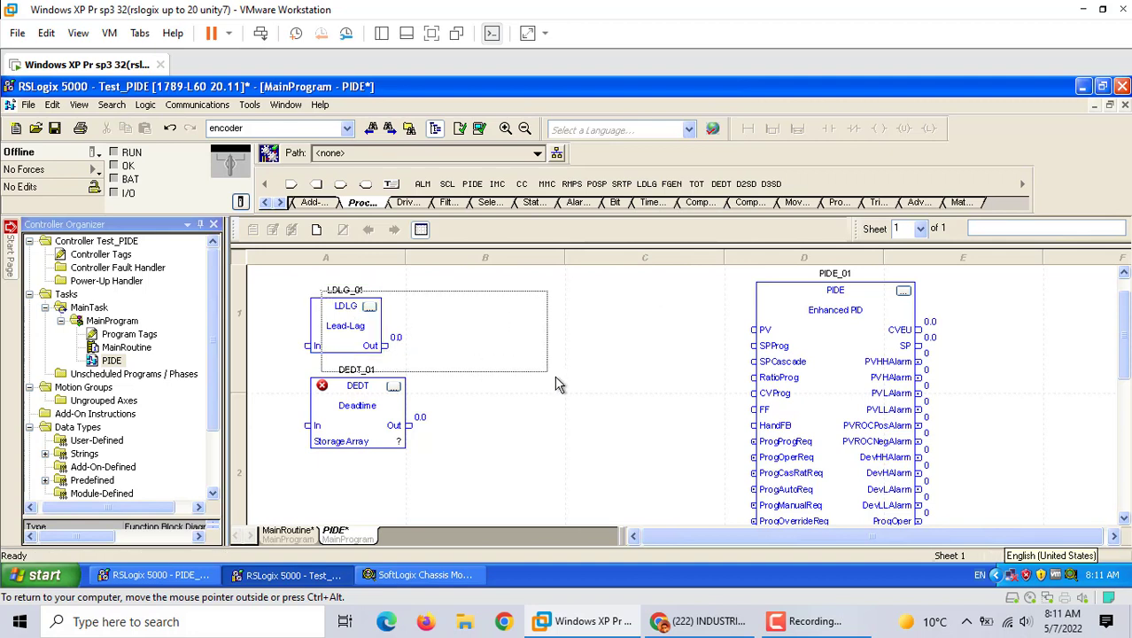
# Move the LDLG_01 block into column C beside the Deadtime block.
pyautogui.moveTo(321, 293); pyautogui.dragTo(602, 416)
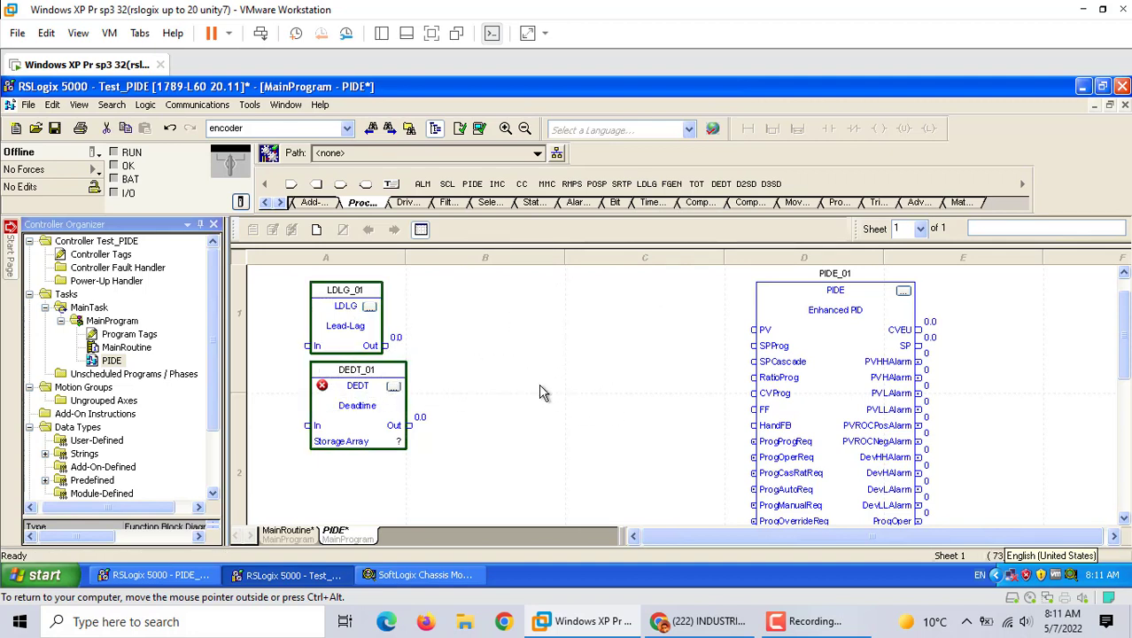
pyautogui.click(332, 316)
pyautogui.moveTo(332, 316); pyautogui.dragTo(549, 405)
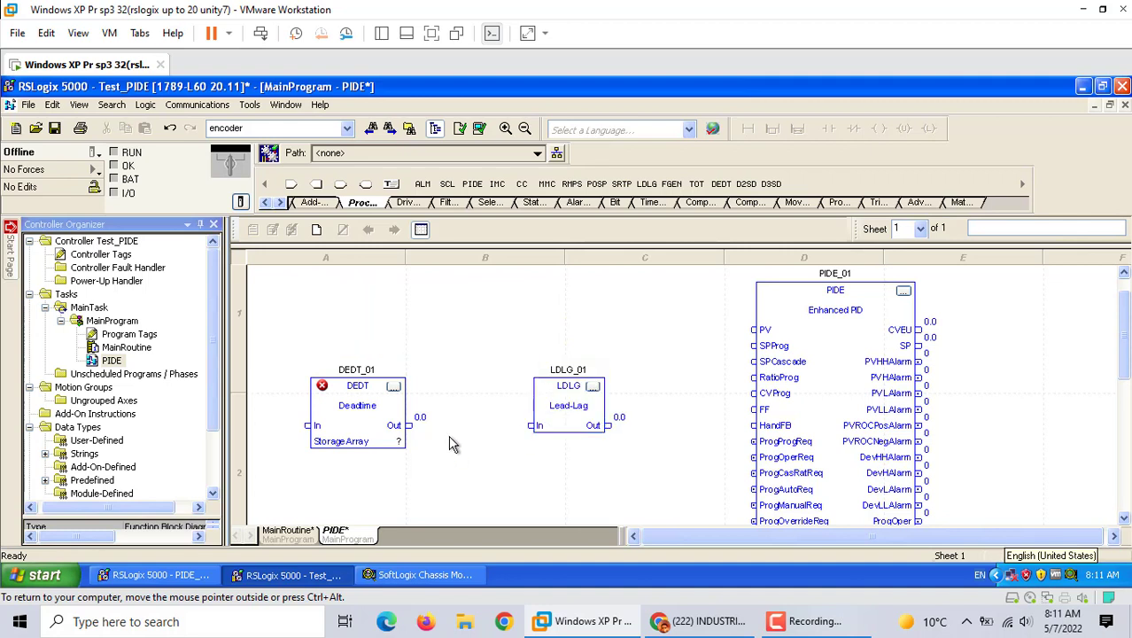
# Set DEDT_01's StorageArray to test and create the new test tag.
pyautogui.click(398, 442)
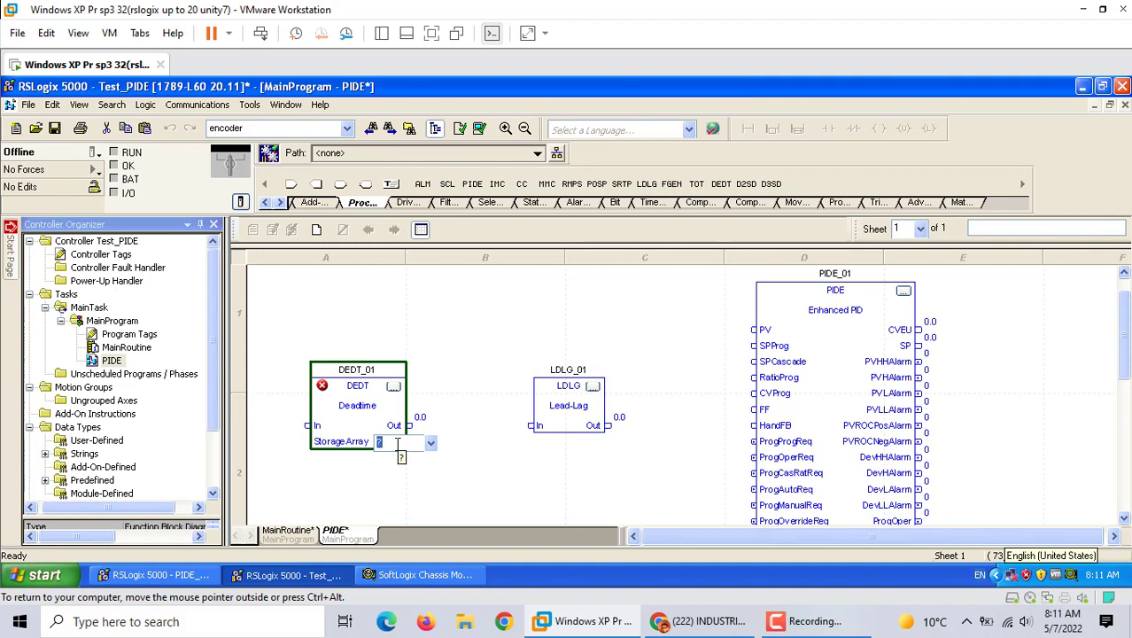
pyautogui.press('BackSpace')
pyautogui.write('test')
pyautogui.press('Return')
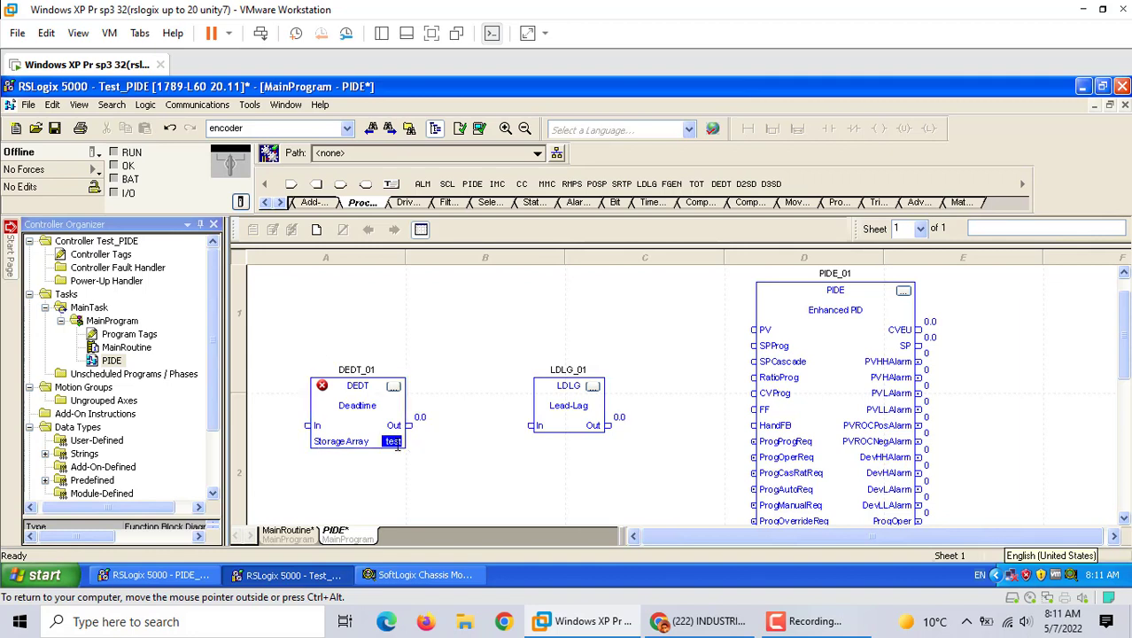
pyautogui.rightClick(391, 443)
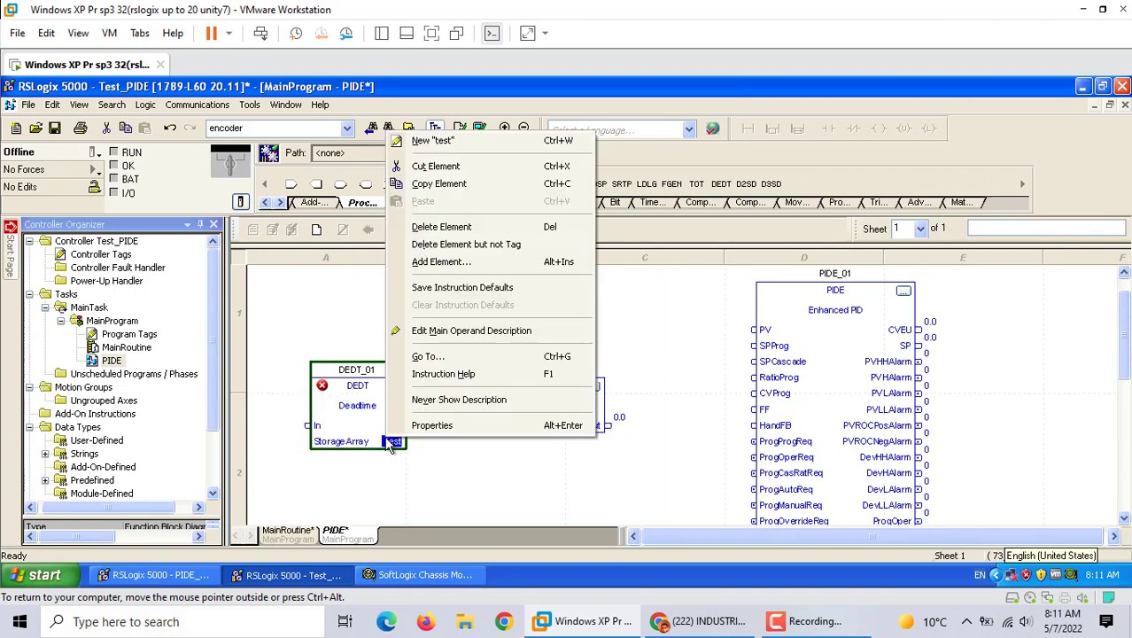
pyautogui.click(427, 144)
pyautogui.click(678, 175)
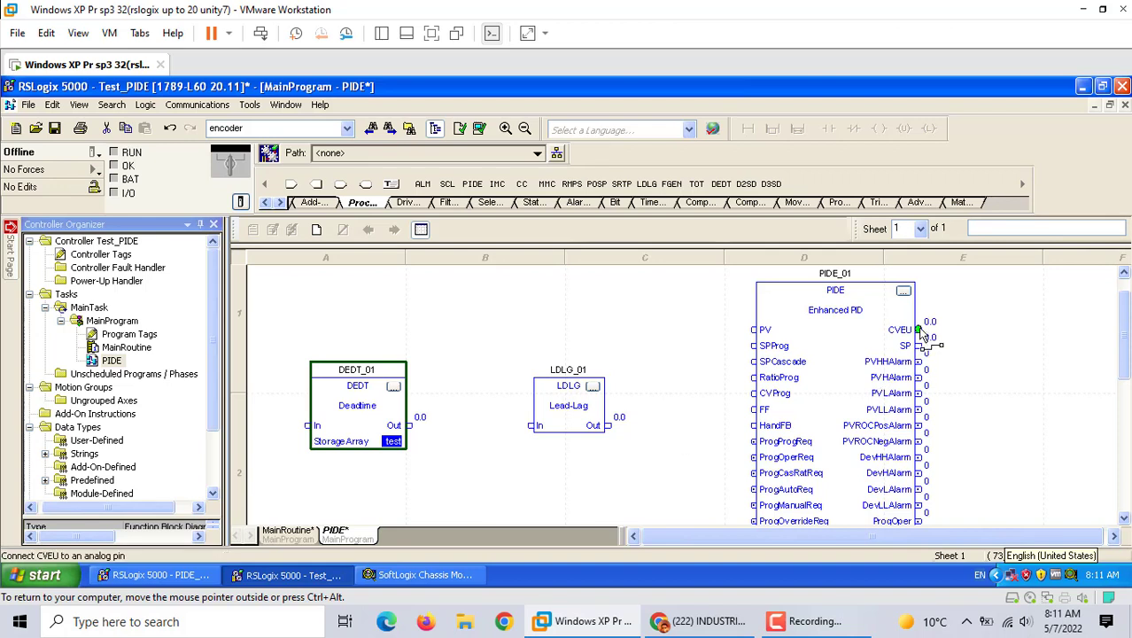
pyautogui.click(507, 463)
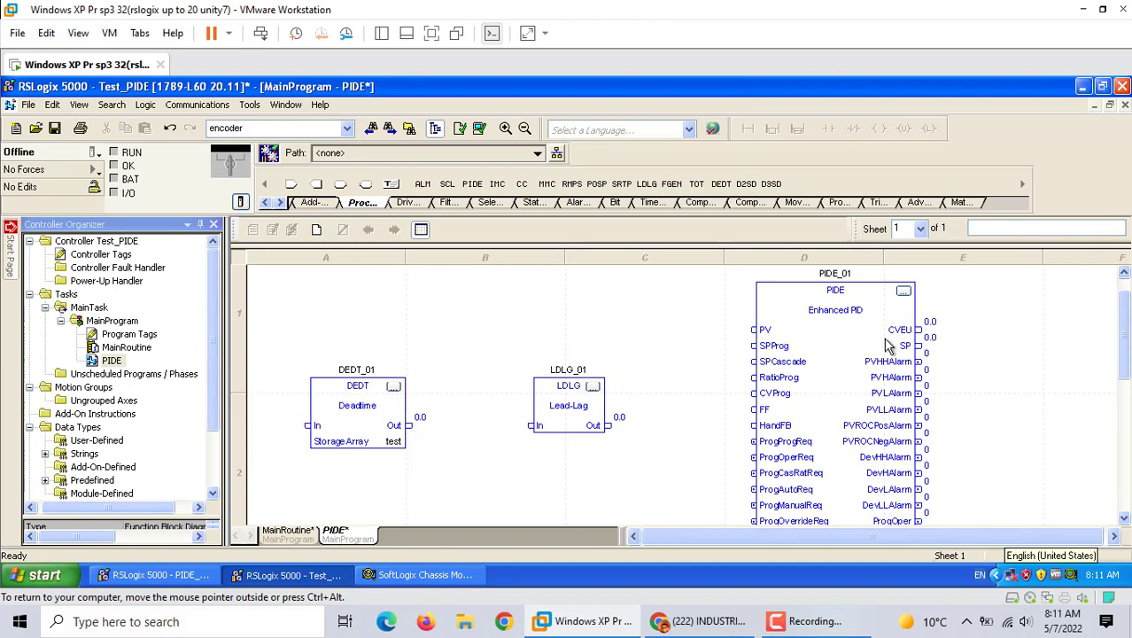
# In DEDT_01 parameters, make EnableIn/EnableOut visible and set EnableOut 1, Deadtime 1.0, Gain 2.0.
pyautogui.click(395, 390)
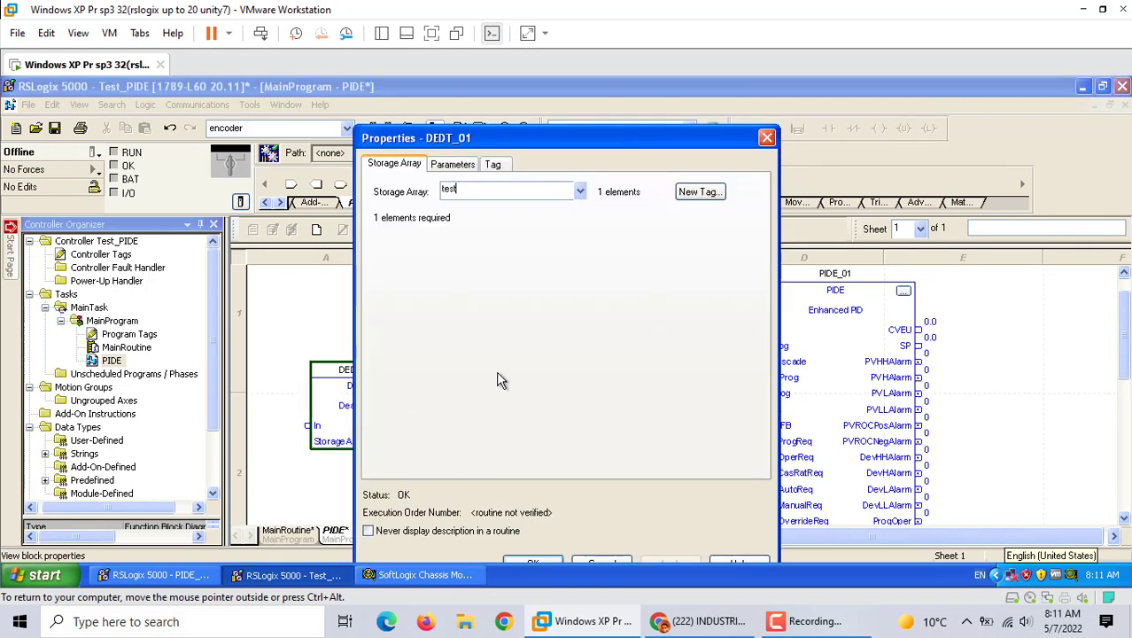
pyautogui.click(455, 169)
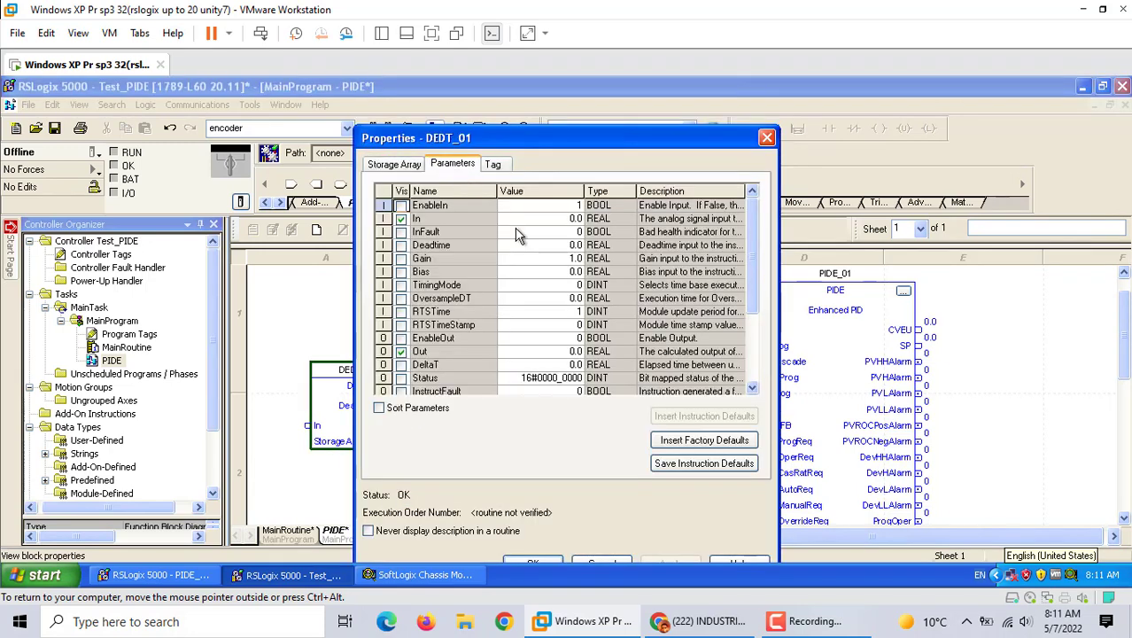
pyautogui.click(403, 204)
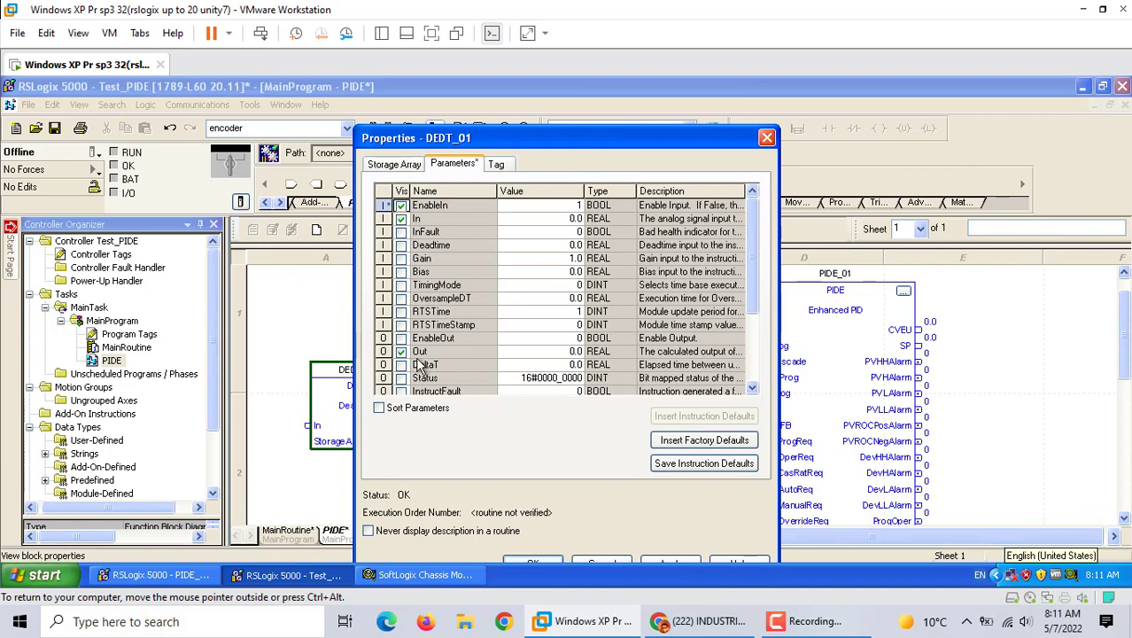
pyautogui.click(401, 338)
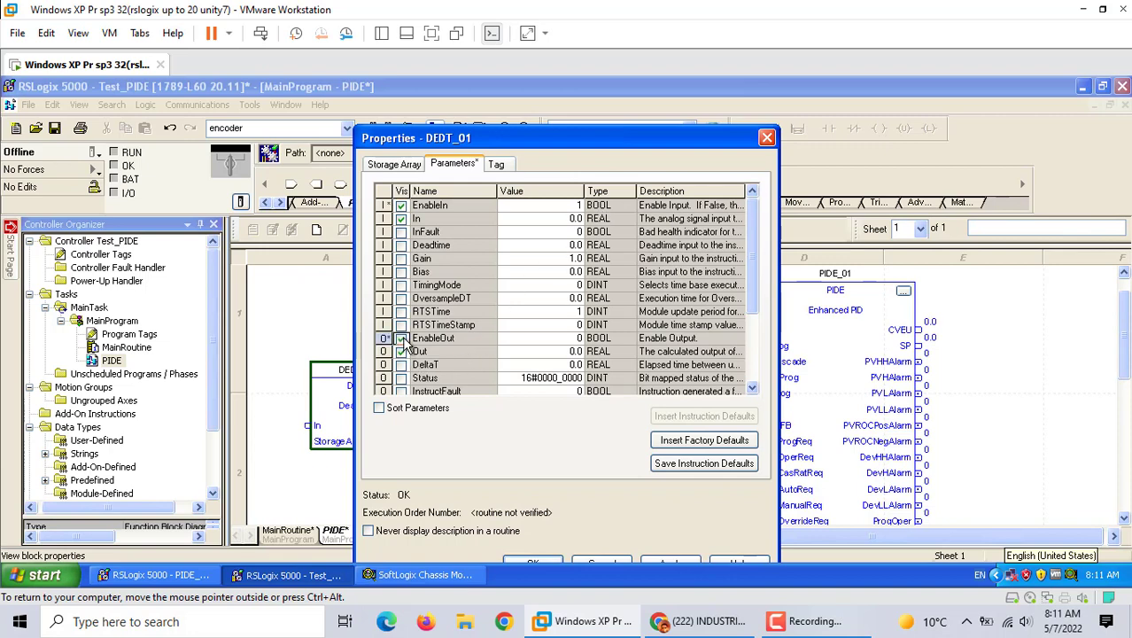
pyautogui.click(584, 340)
pyautogui.write('1')
pyautogui.click(580, 246)
pyautogui.write('1')
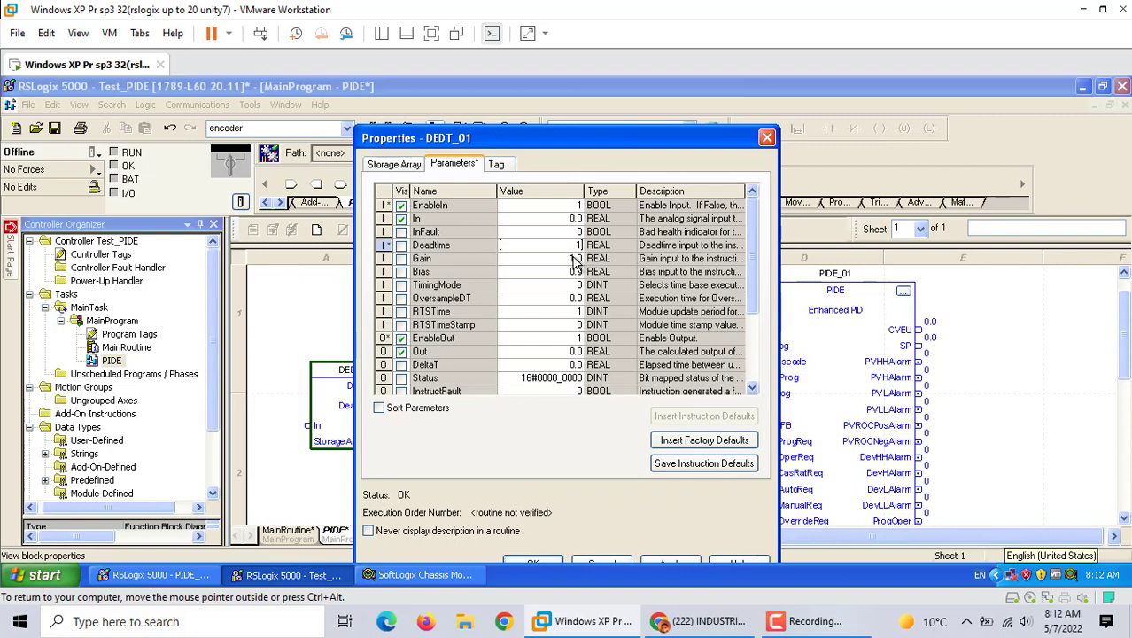
pyautogui.click(573, 258)
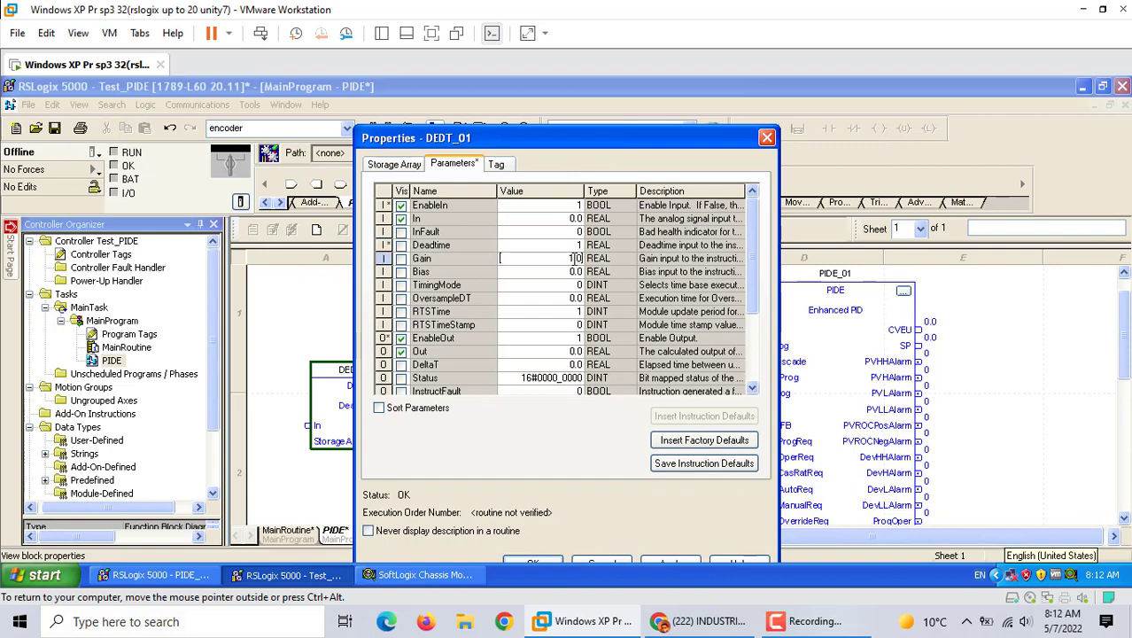
pyautogui.press('BackSpace')
pyautogui.write('2')
pyautogui.click(674, 561)
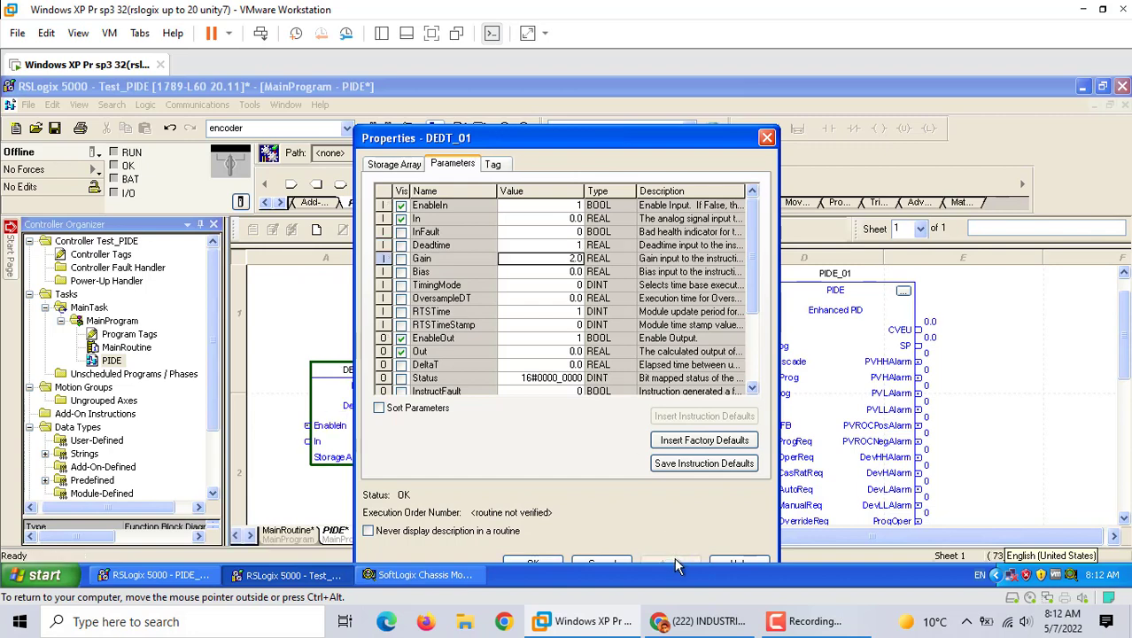
pyautogui.click(767, 137)
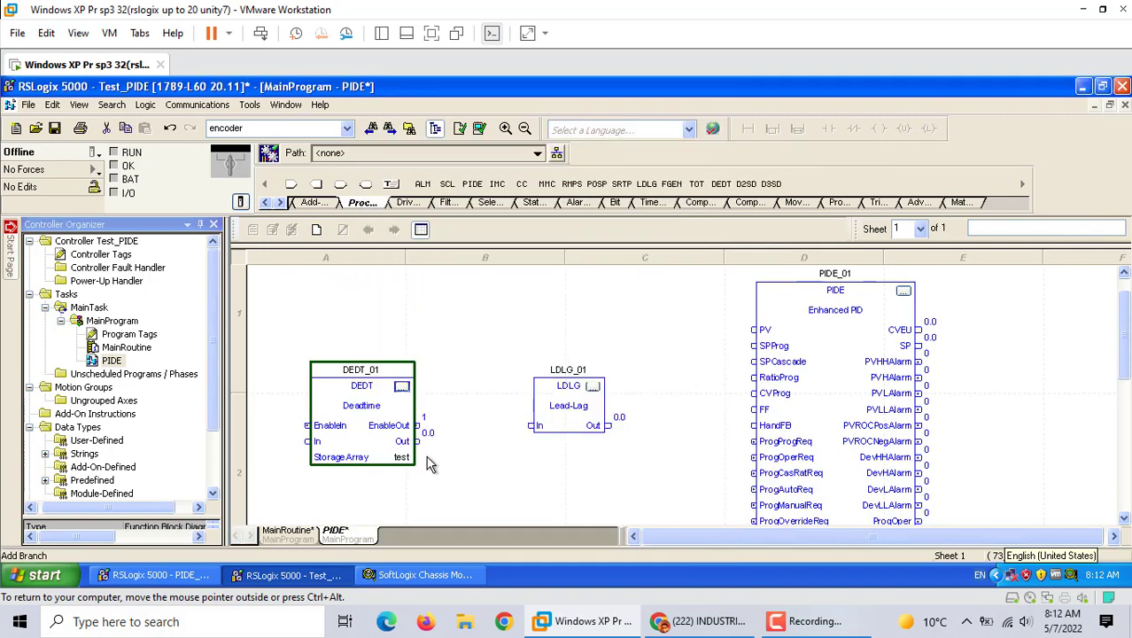
# In LDLG_01 parameters, make Lag and EnableOut visible, with Lag 2.2 and DeltaT 5.0.
pyautogui.click(593, 386)
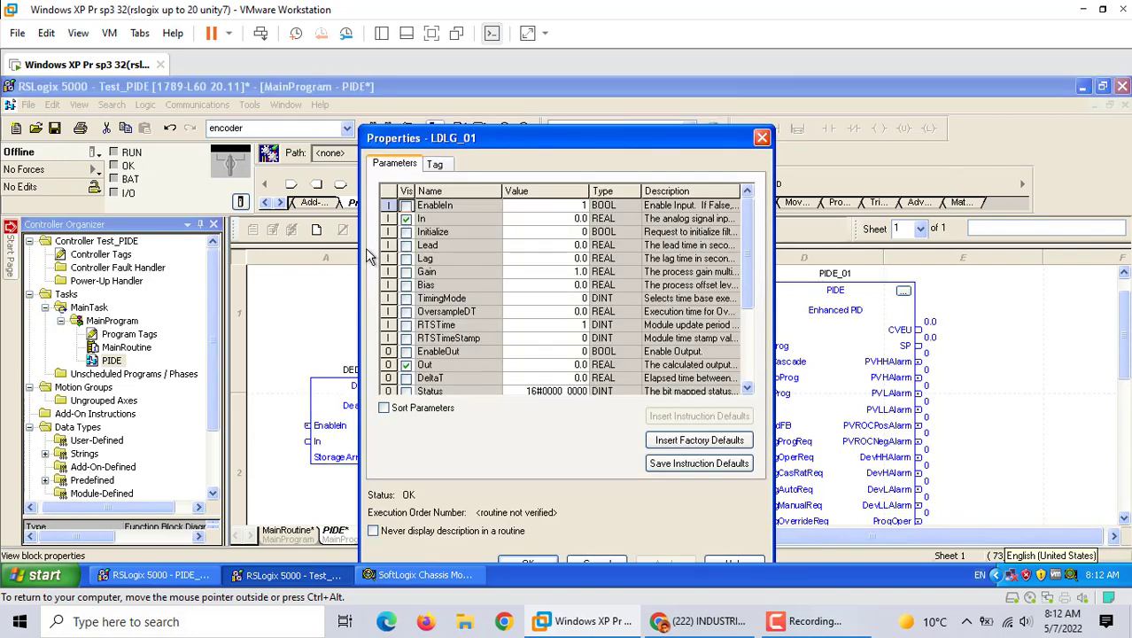
pyautogui.click(405, 258)
pyautogui.click(576, 258)
pyautogui.write('2.2')
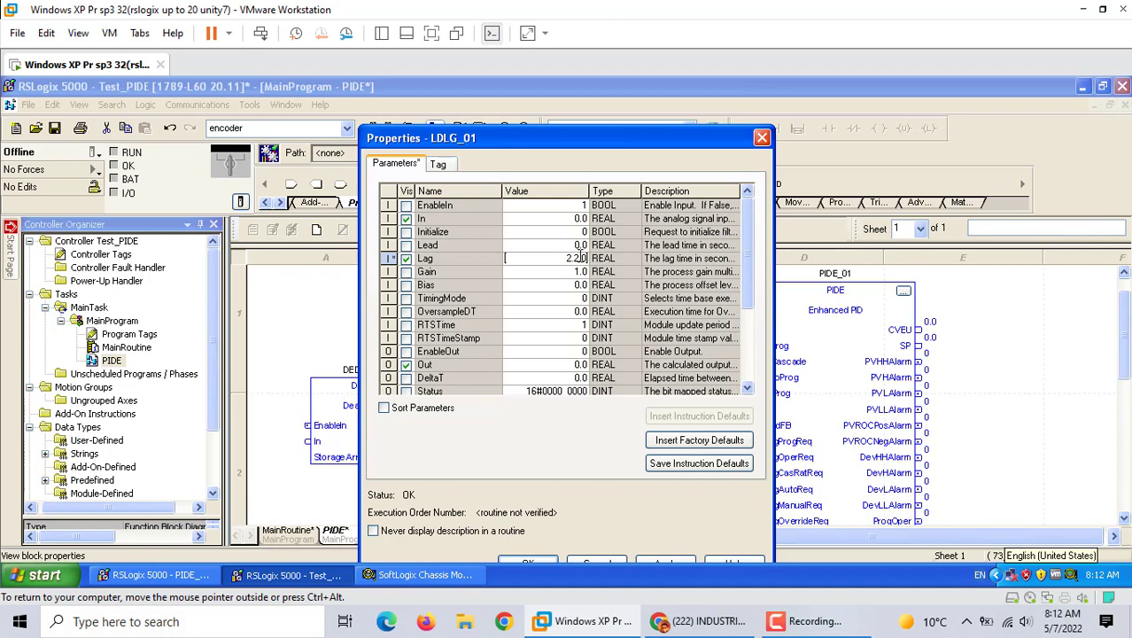
pyautogui.press('BackSpace')
pyautogui.click(539, 310)
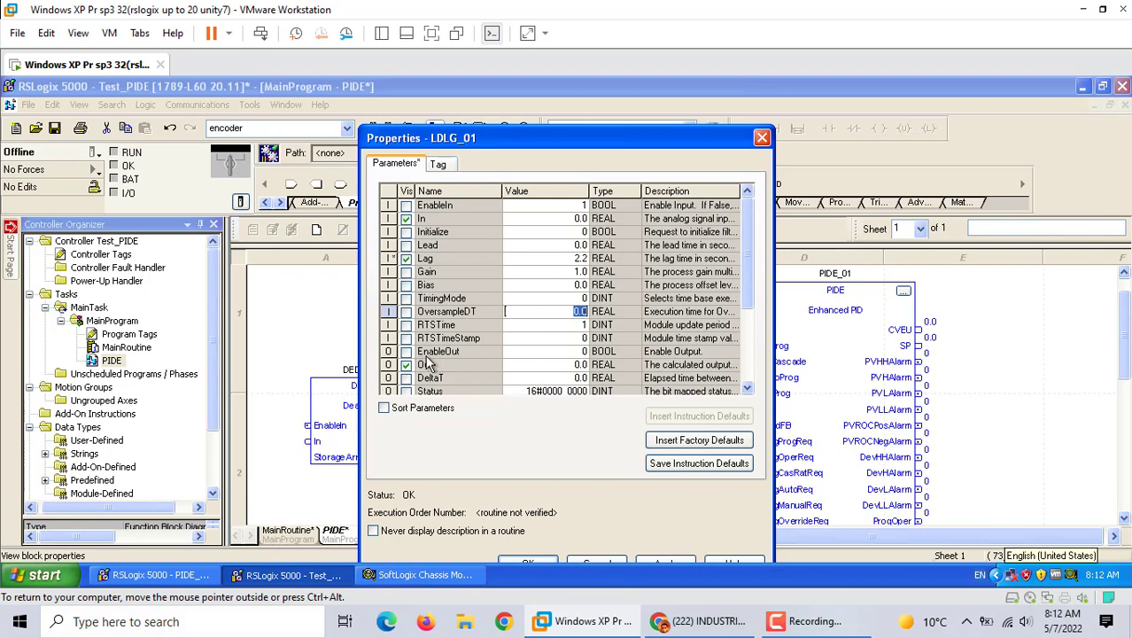
pyautogui.click(406, 350)
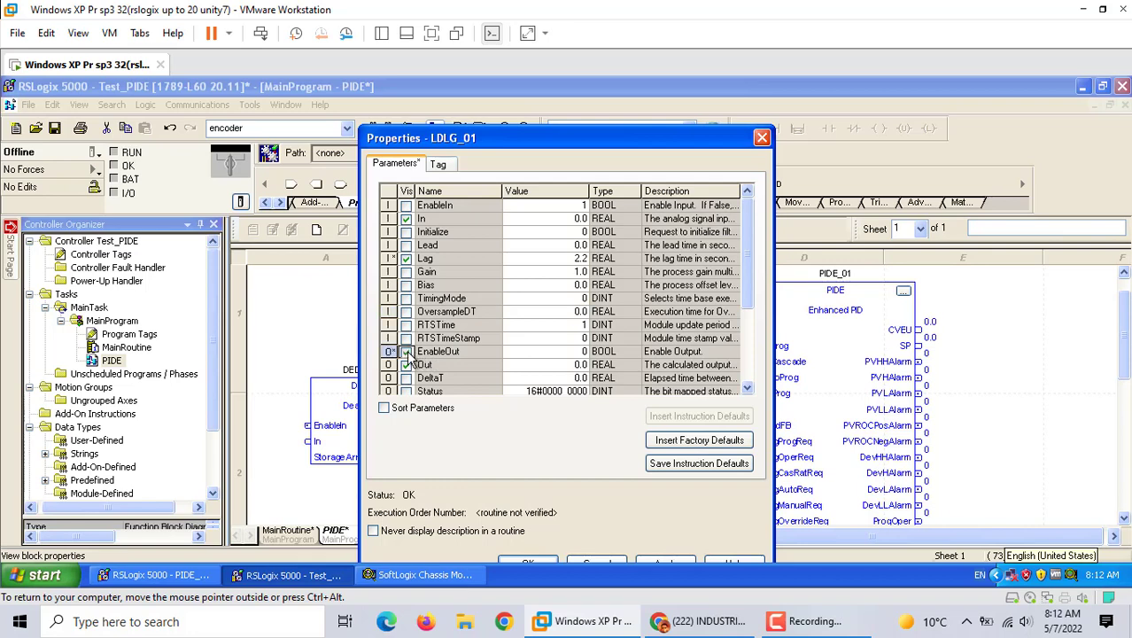
pyautogui.click(585, 352)
pyautogui.write('1')
pyautogui.moveTo(747, 290); pyautogui.dragTo(748, 343)
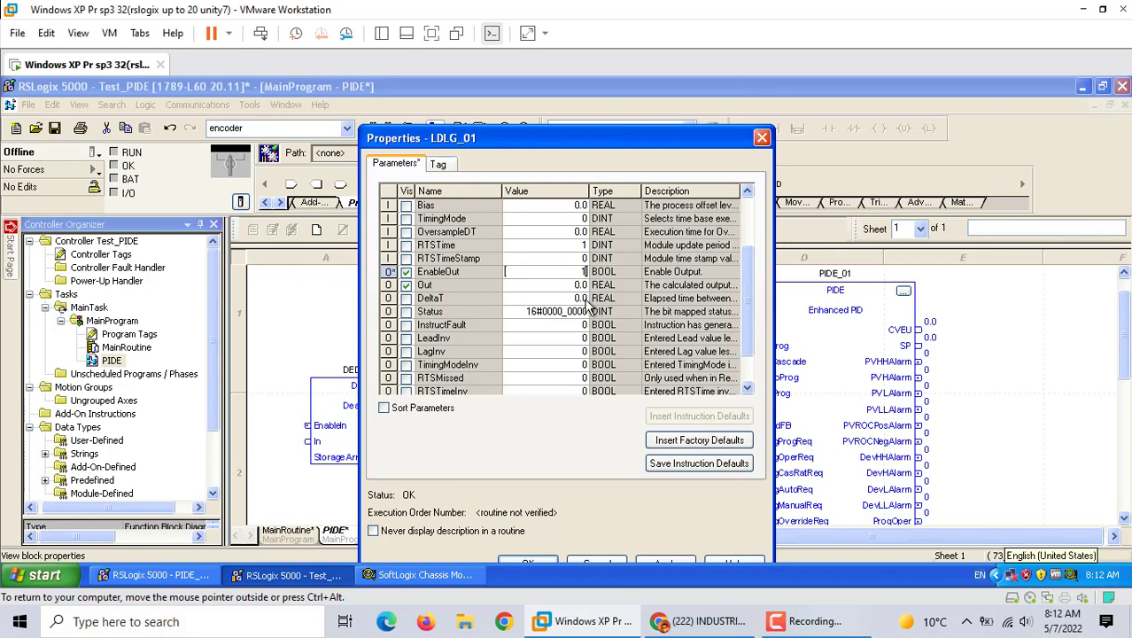
pyautogui.click(585, 299)
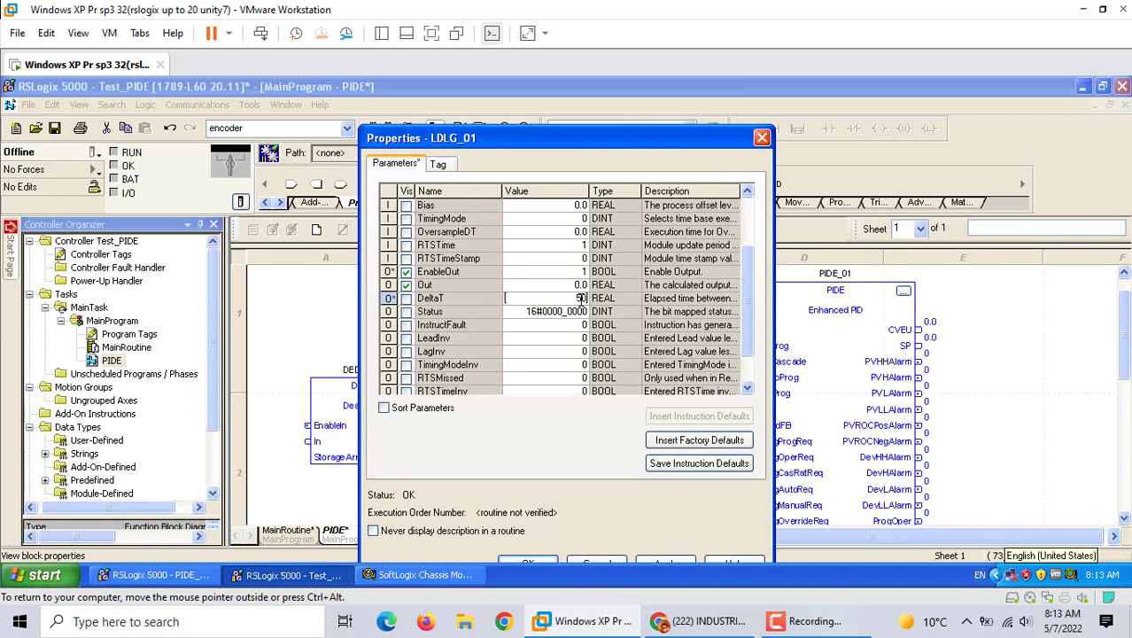
pyautogui.write('5.0')
pyautogui.click(654, 558)
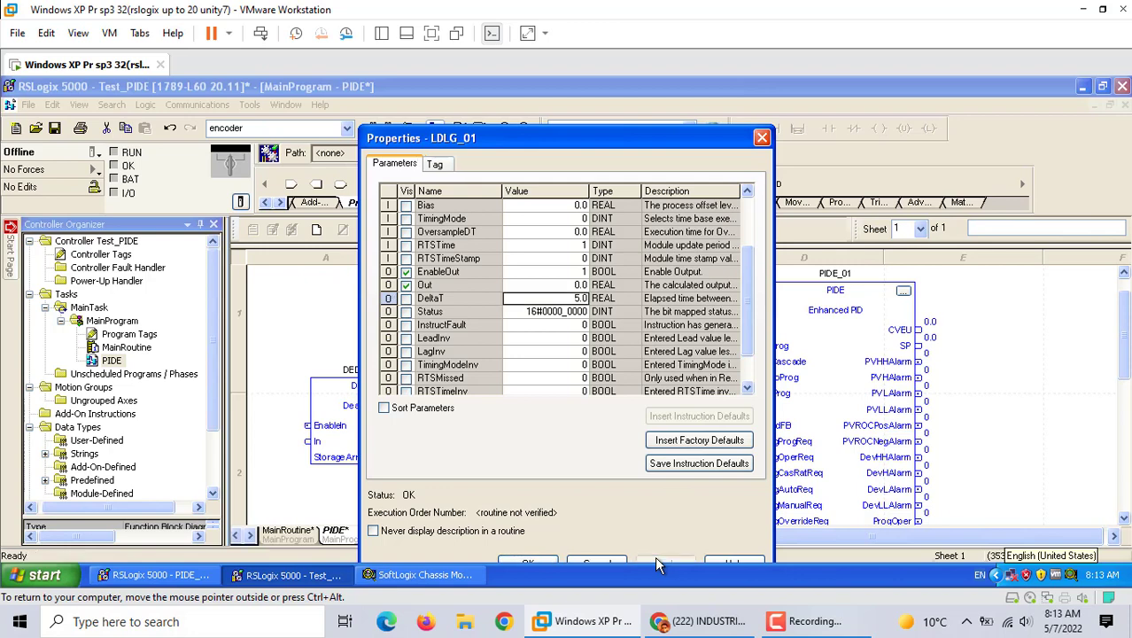
pyautogui.click(762, 138)
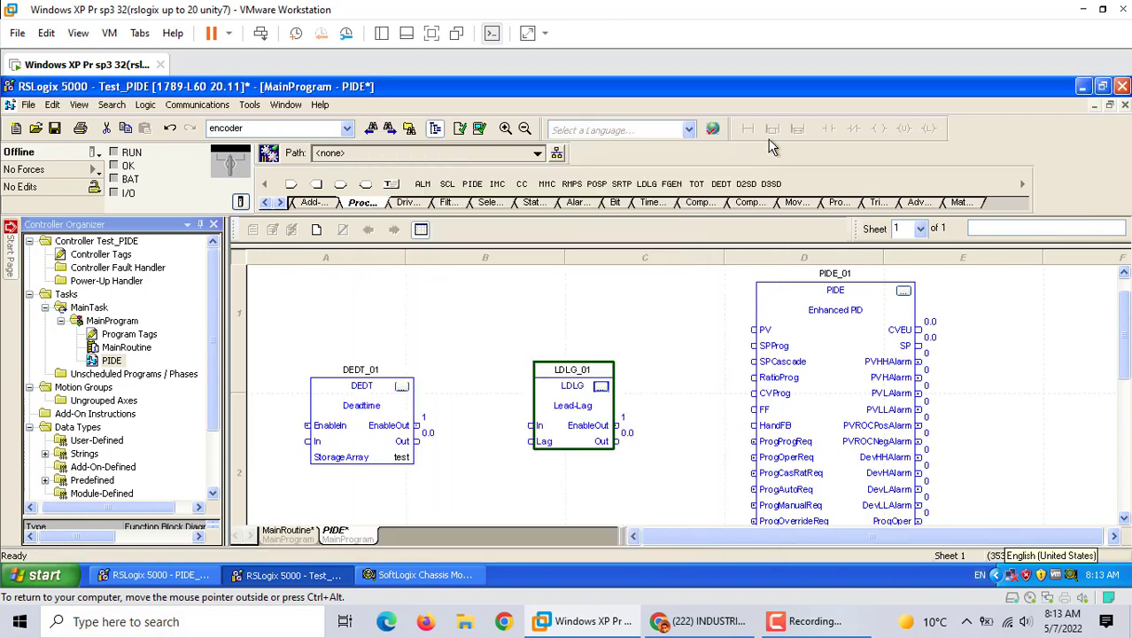
pyautogui.rightClick(354, 424)
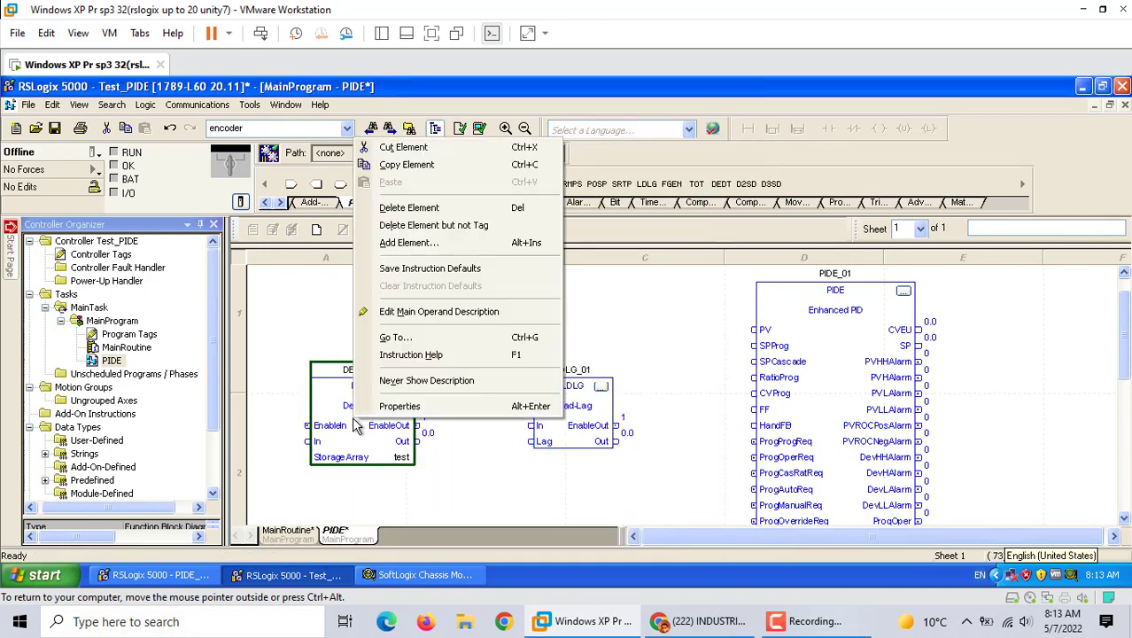
pyautogui.click(417, 355)
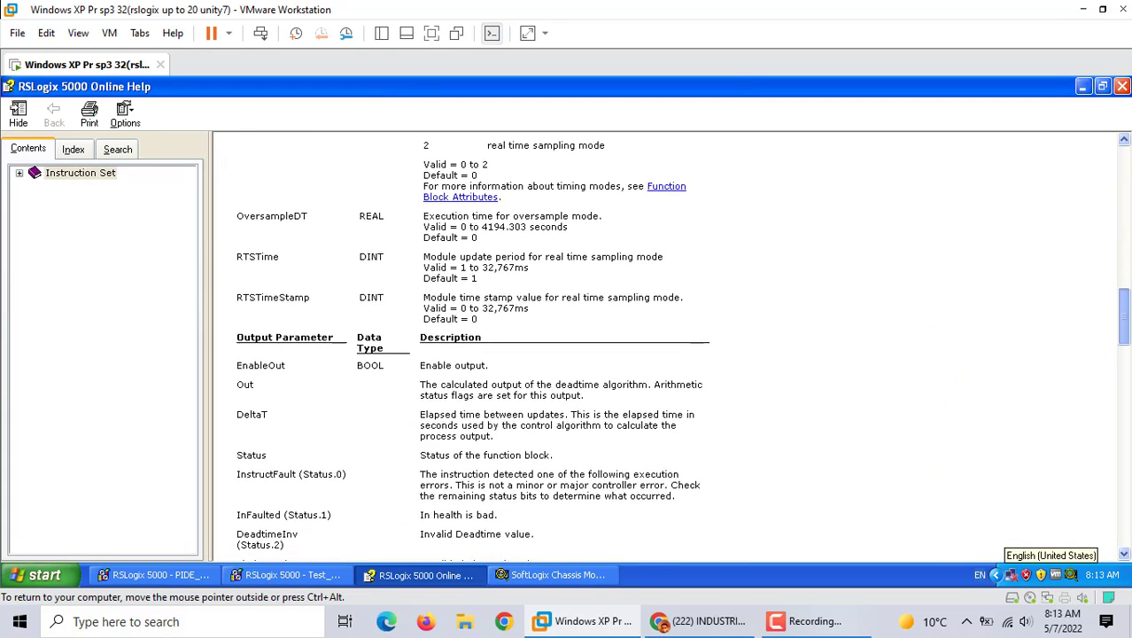
pyautogui.click(1122, 87)
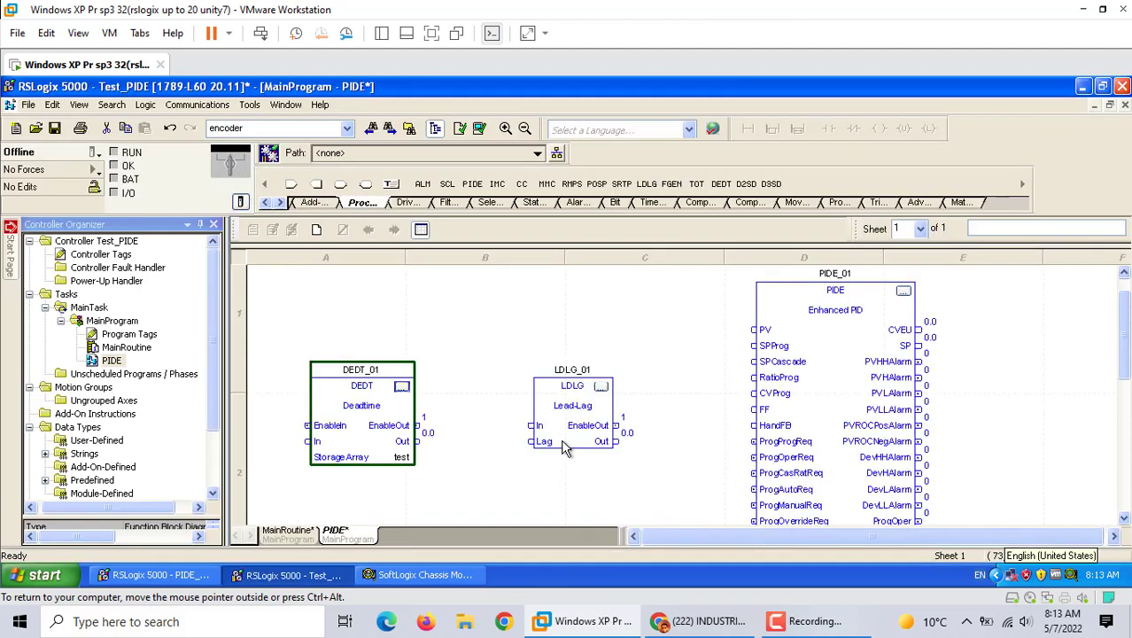
pyautogui.rightClick(567, 406)
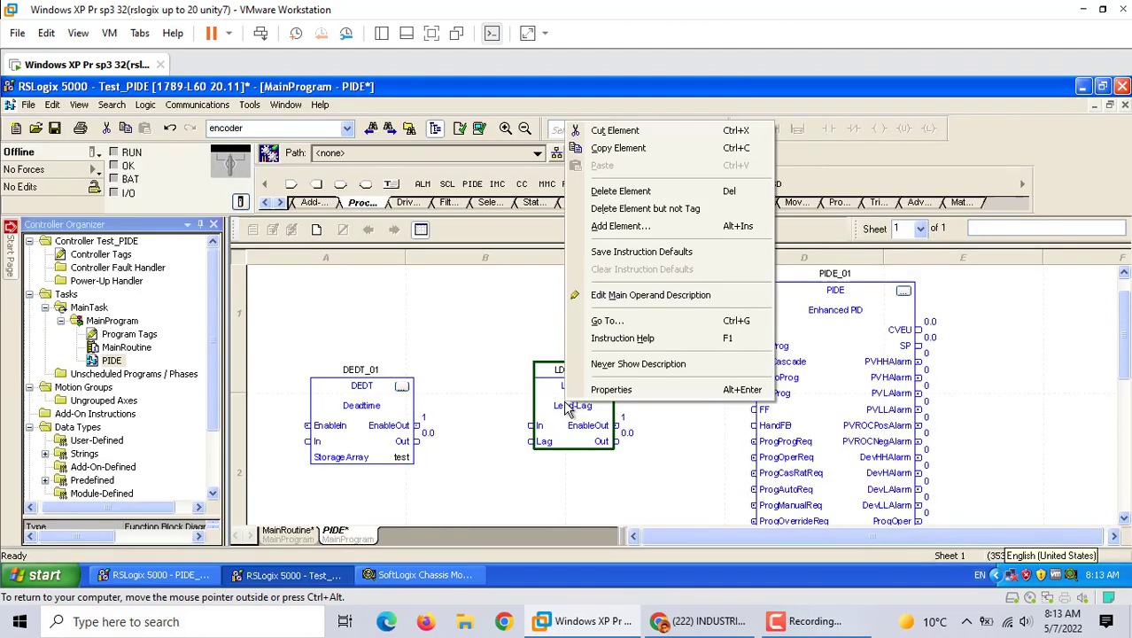
pyautogui.click(647, 338)
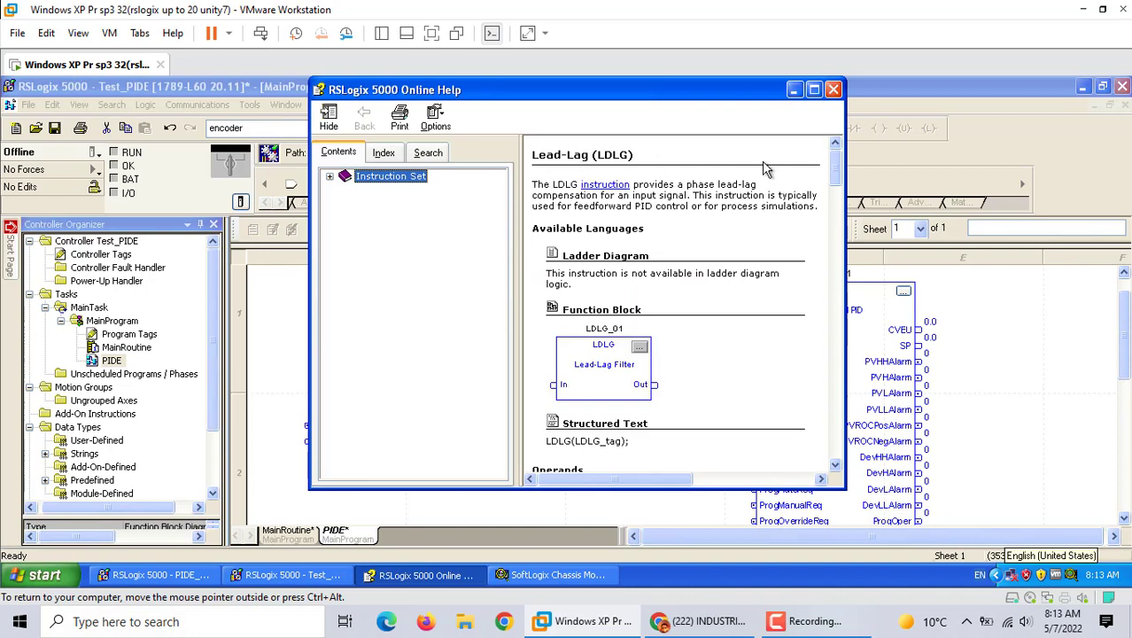
pyautogui.moveTo(832, 169); pyautogui.dragTo(833, 215)
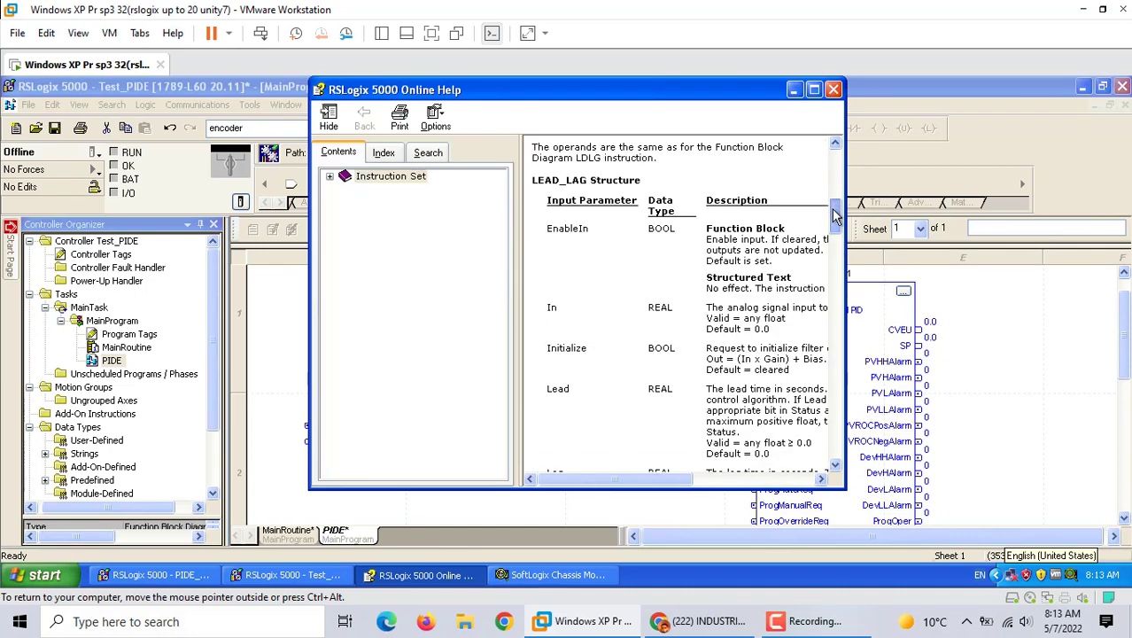
pyautogui.click(833, 89)
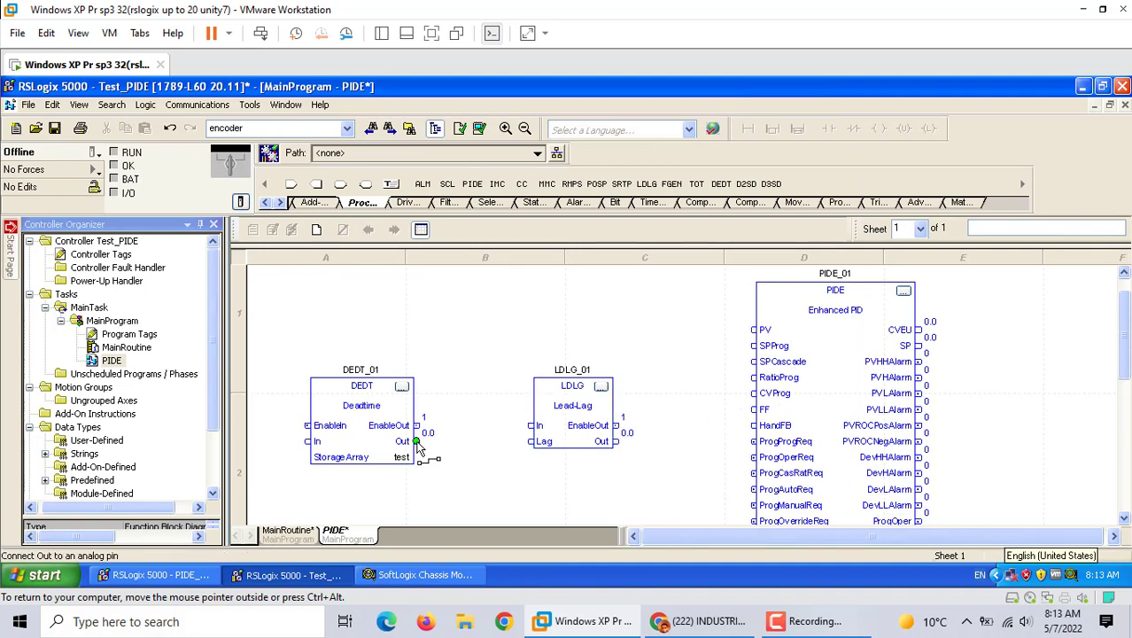
# Wire DEDT_01's Out pin to LDLG_01's In pin and bring up PIDE_01's properties.
pyautogui.moveTo(417, 443); pyautogui.dragTo(532, 429)
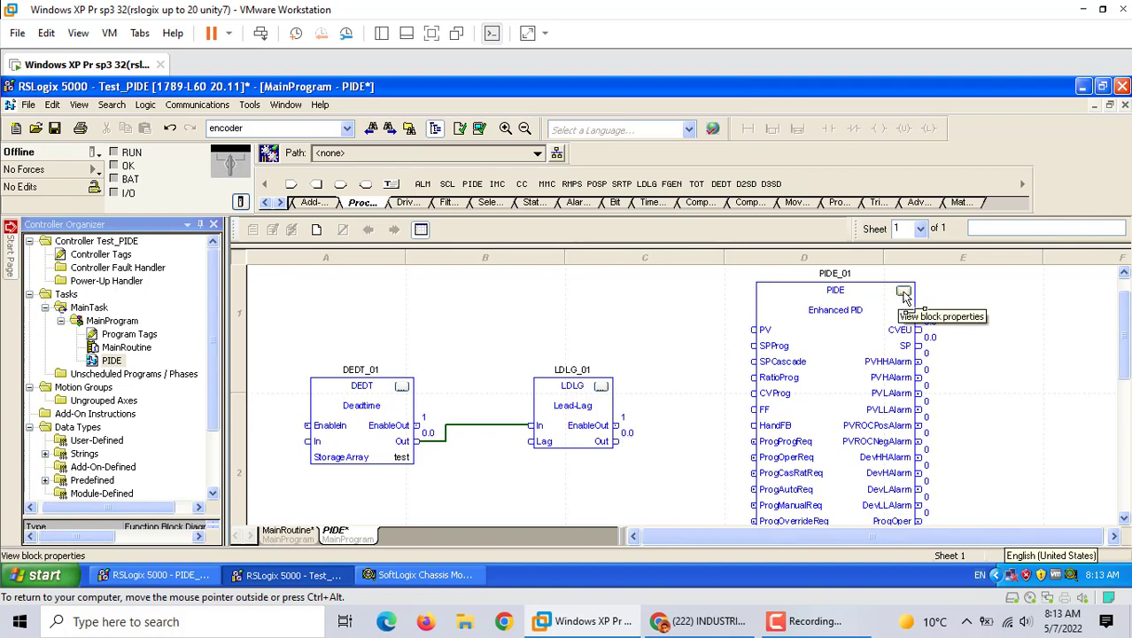
pyautogui.click(903, 292)
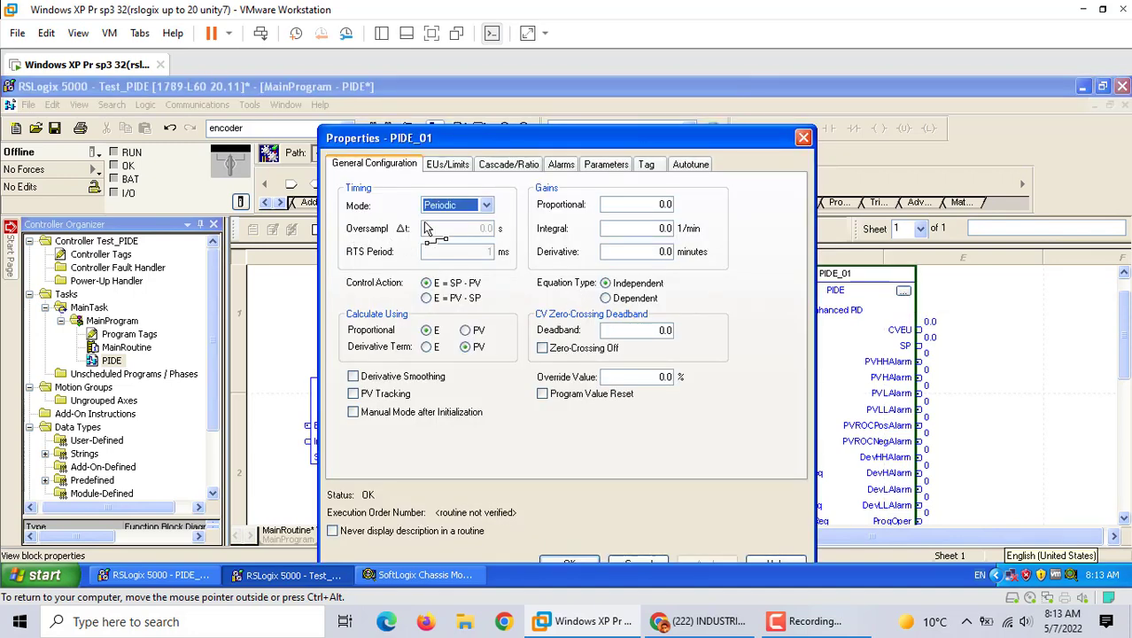
# Apply PIDE_01 proportional gain 2.0 and integral gain 20.0, then reach its Parameters tab.
pyautogui.click(666, 204)
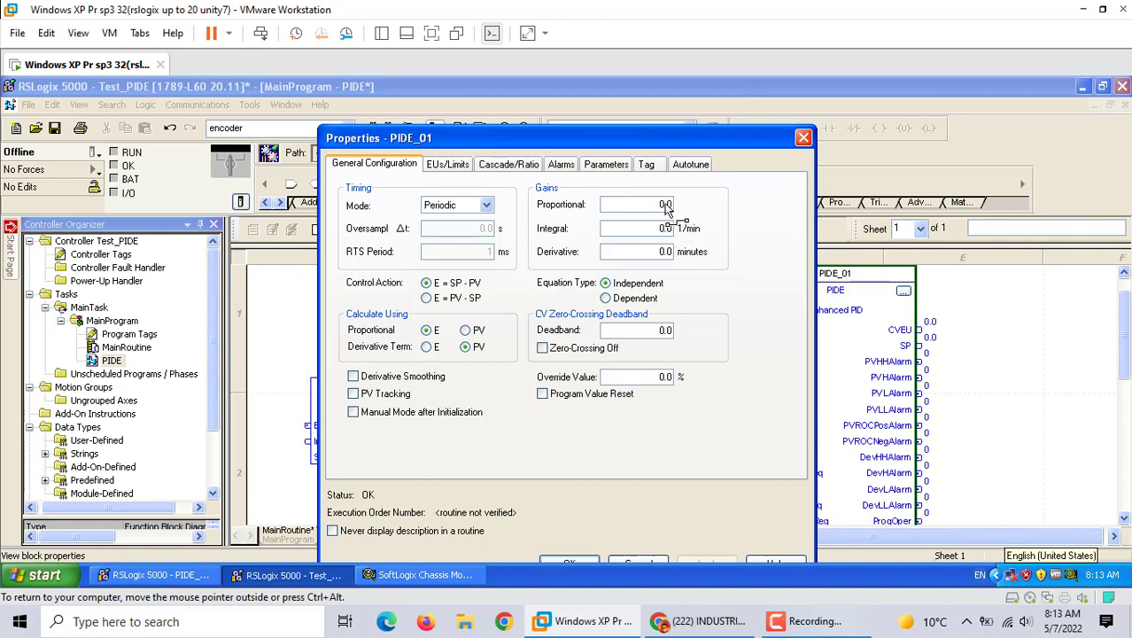
pyautogui.press('BackSpace')
pyautogui.press('BackSpace')
pyautogui.press('BackSpace')
pyautogui.write('2')
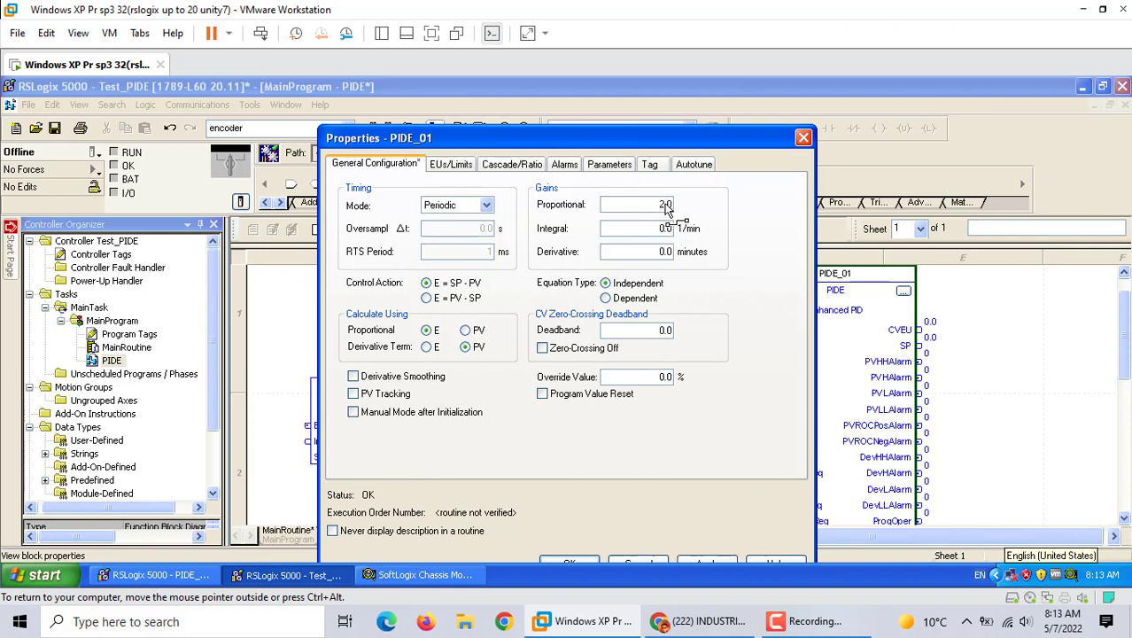
pyautogui.click(666, 230)
pyautogui.write('20')
pyautogui.click(707, 555)
pyautogui.click(447, 164)
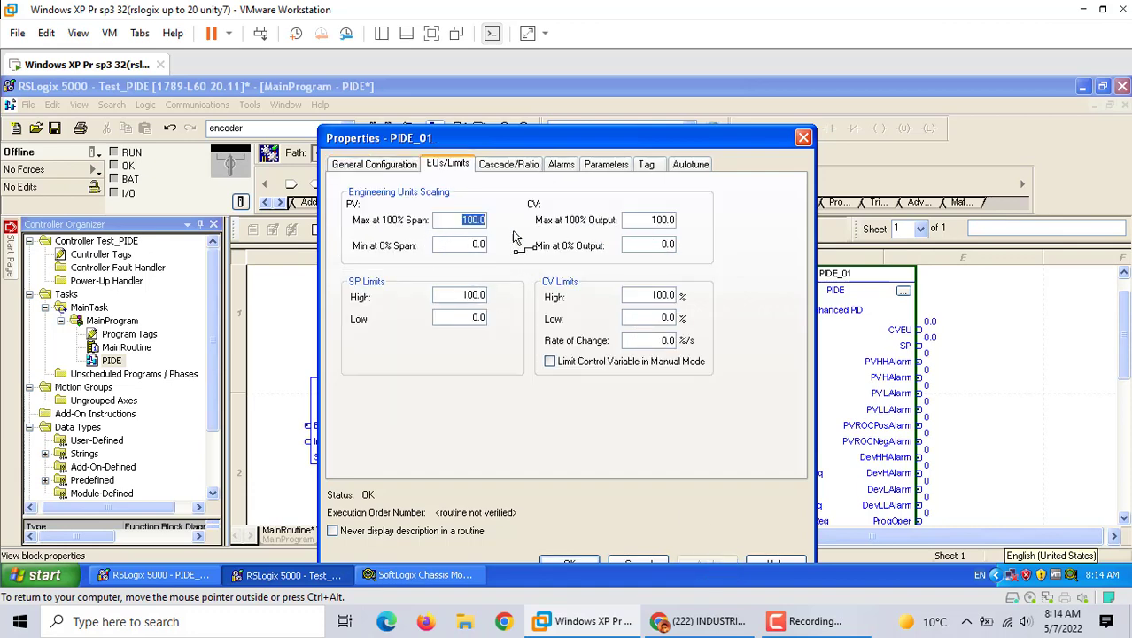
pyautogui.click(510, 168)
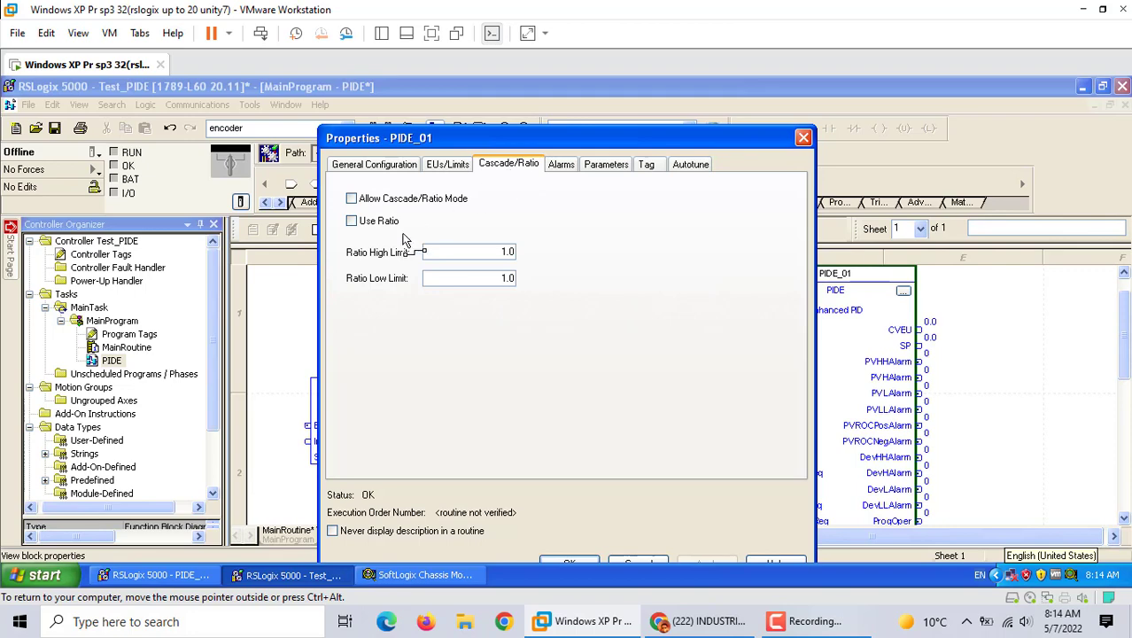
pyautogui.click(561, 167)
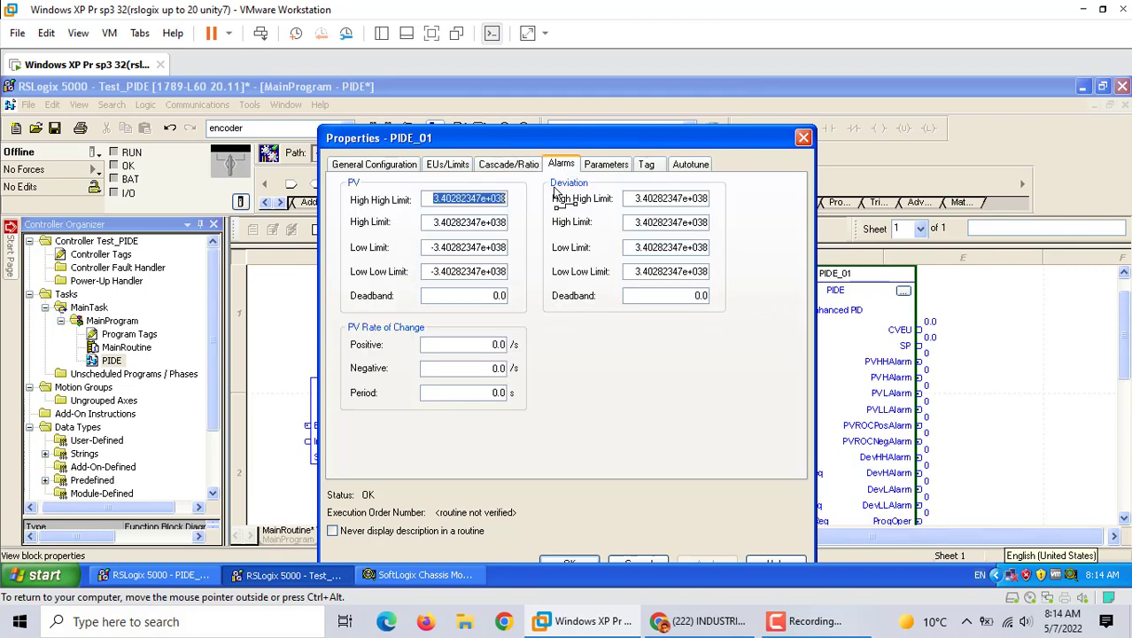
pyautogui.click(606, 167)
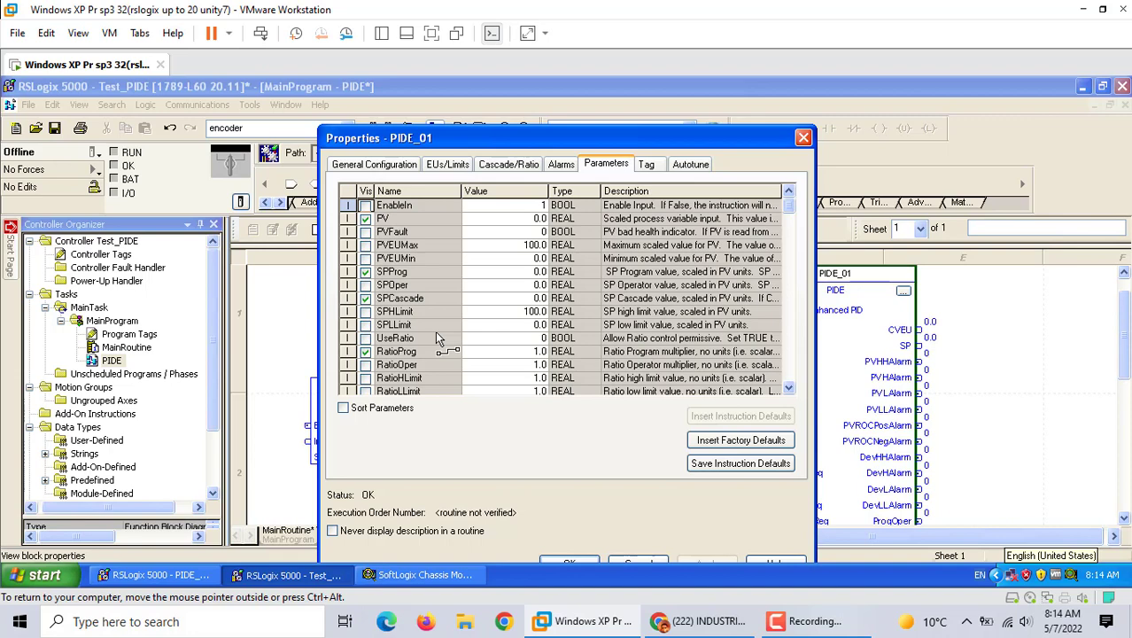
pyautogui.click(366, 206)
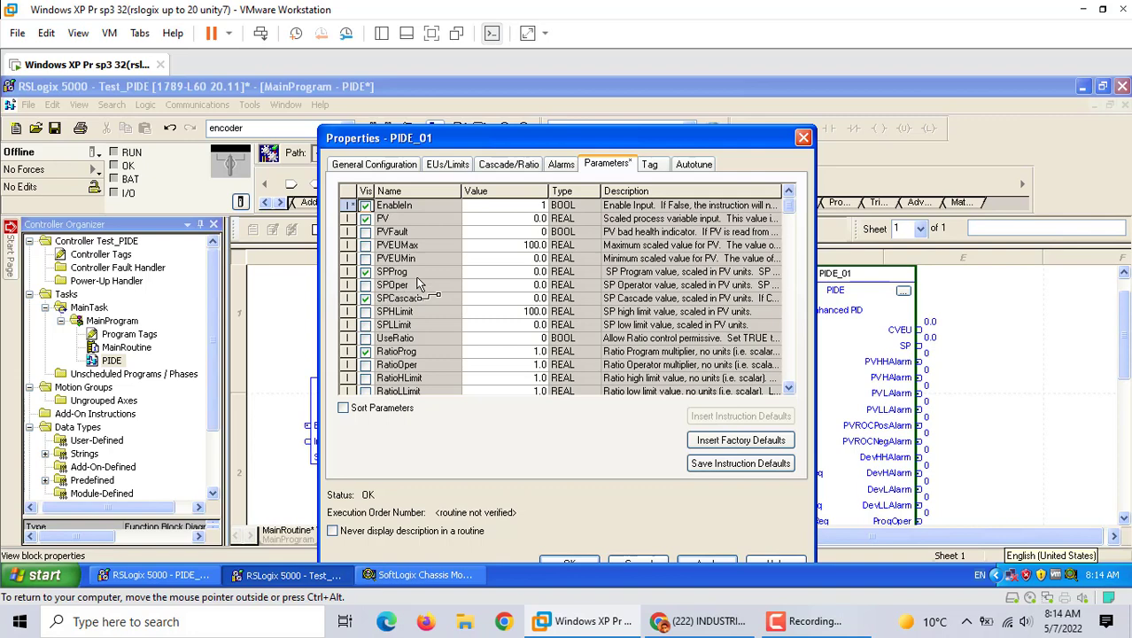
pyautogui.click(538, 273)
pyautogui.write('60')
pyautogui.click(708, 564)
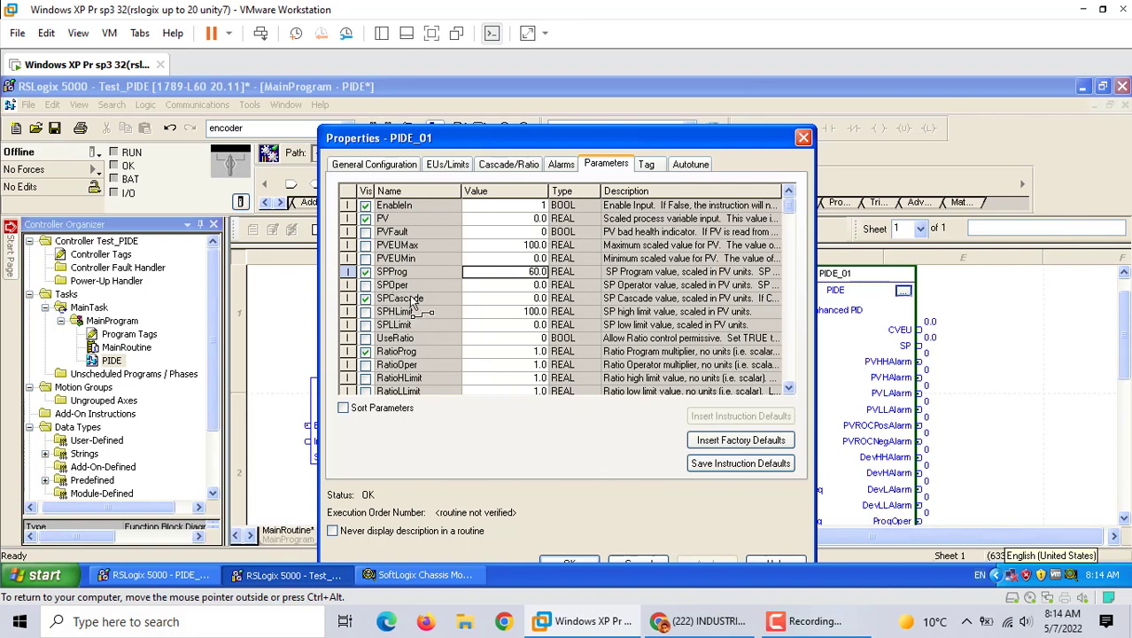
pyautogui.click(365, 298)
pyautogui.click(365, 351)
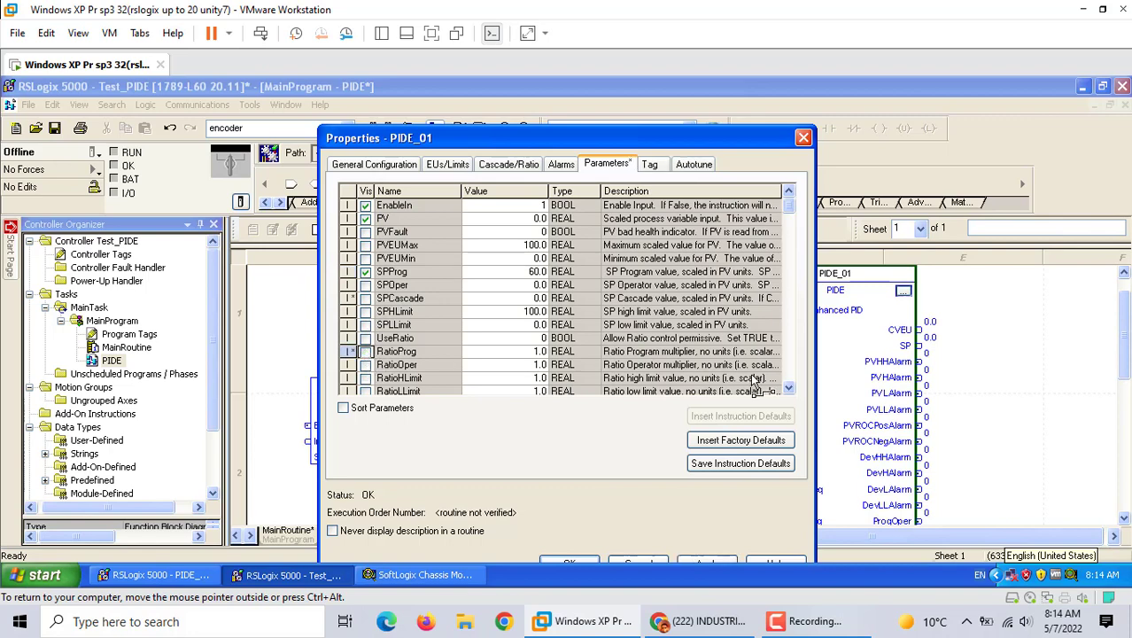
pyautogui.click(789, 390)
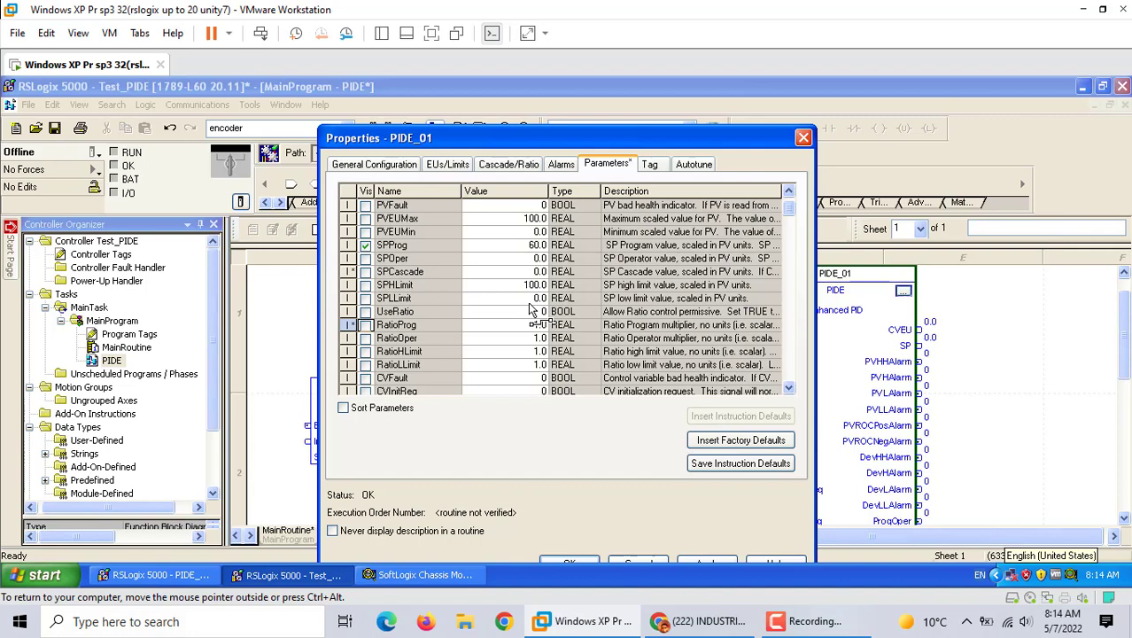
pyautogui.click(791, 391)
pyautogui.click(791, 391)
pyautogui.click(791, 392)
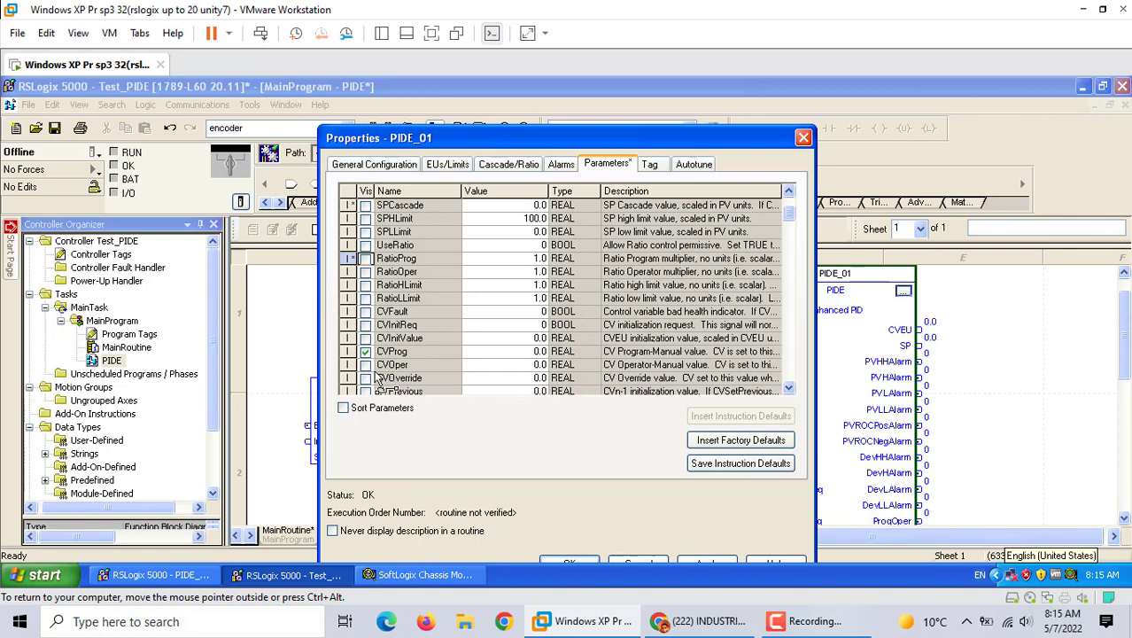
pyautogui.click(789, 391)
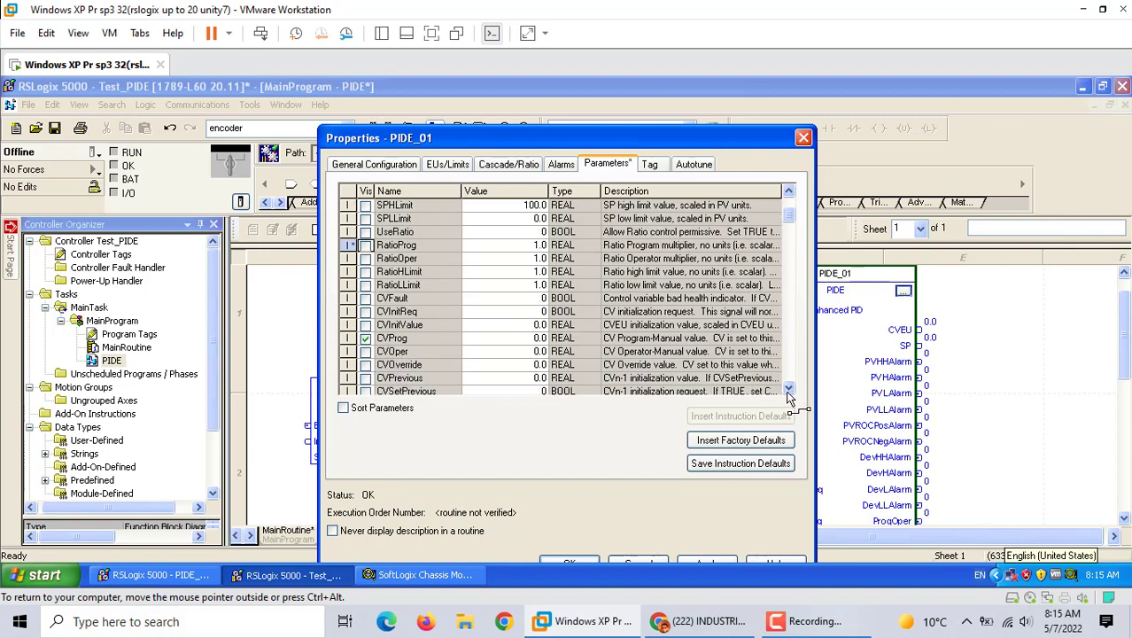
pyautogui.click(788, 391)
pyautogui.click(789, 391)
pyautogui.click(788, 390)
pyautogui.click(789, 391)
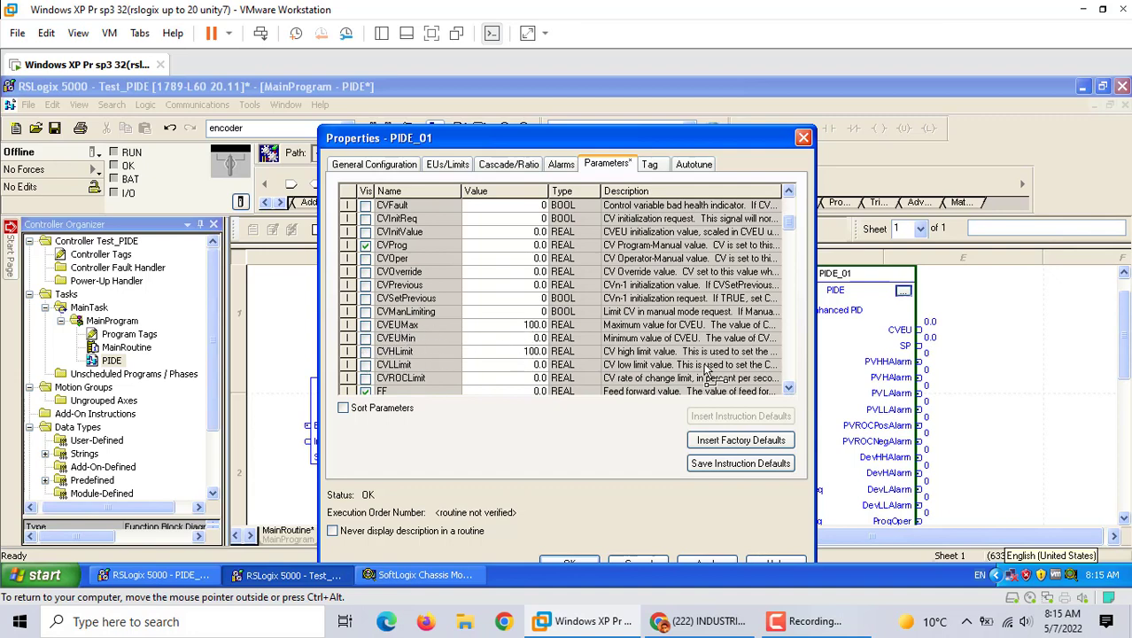
pyautogui.click(788, 388)
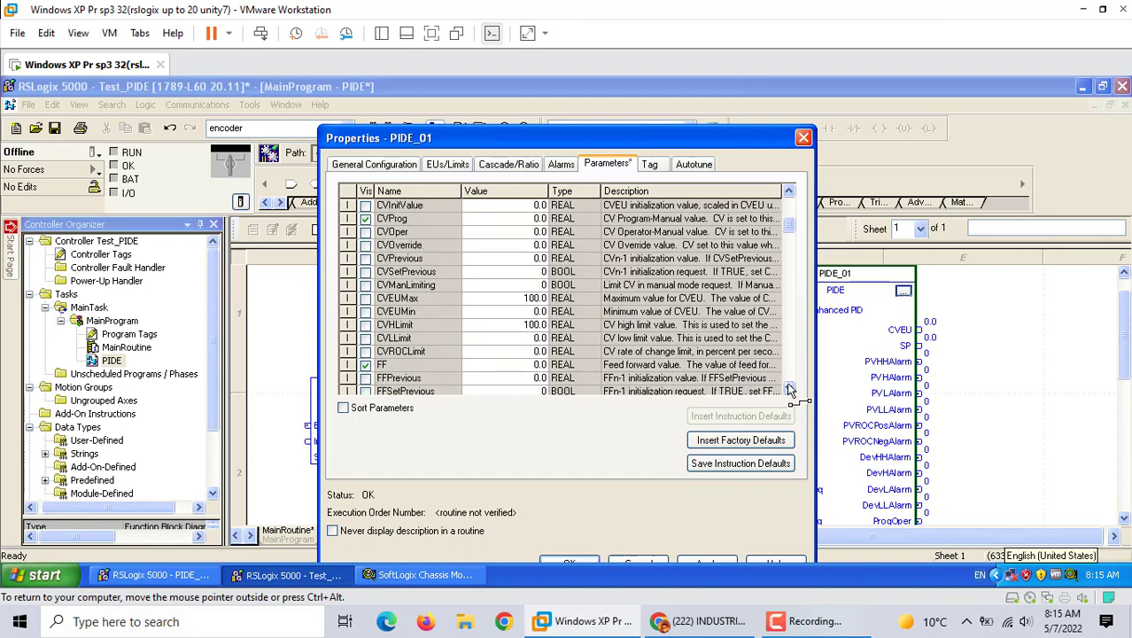
pyautogui.click(788, 388)
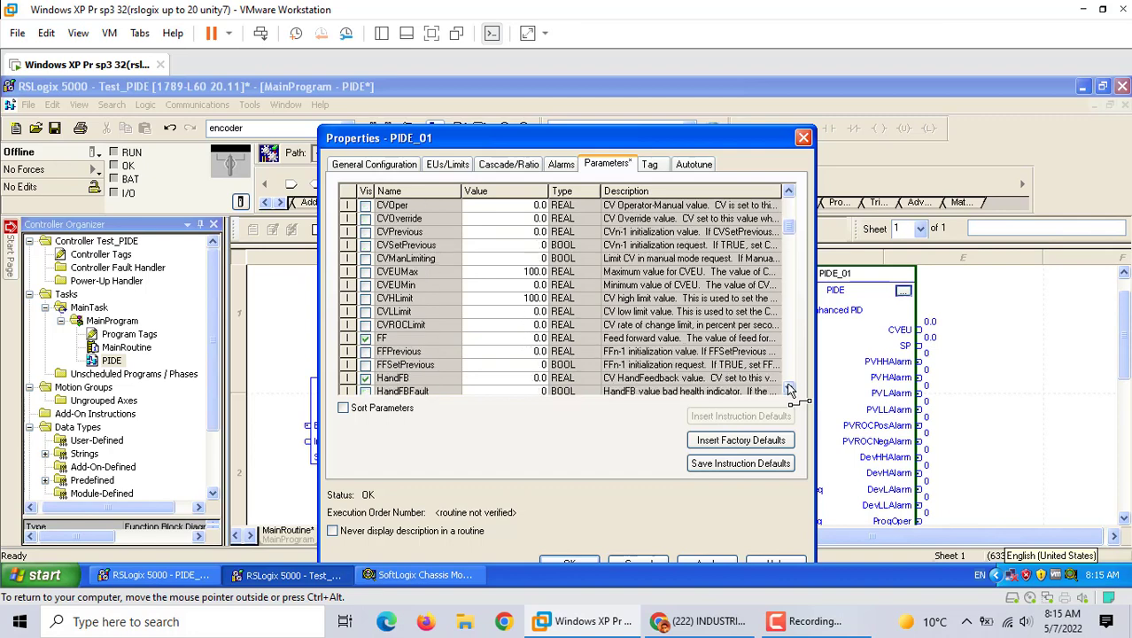
pyautogui.click(788, 387)
pyautogui.click(789, 388)
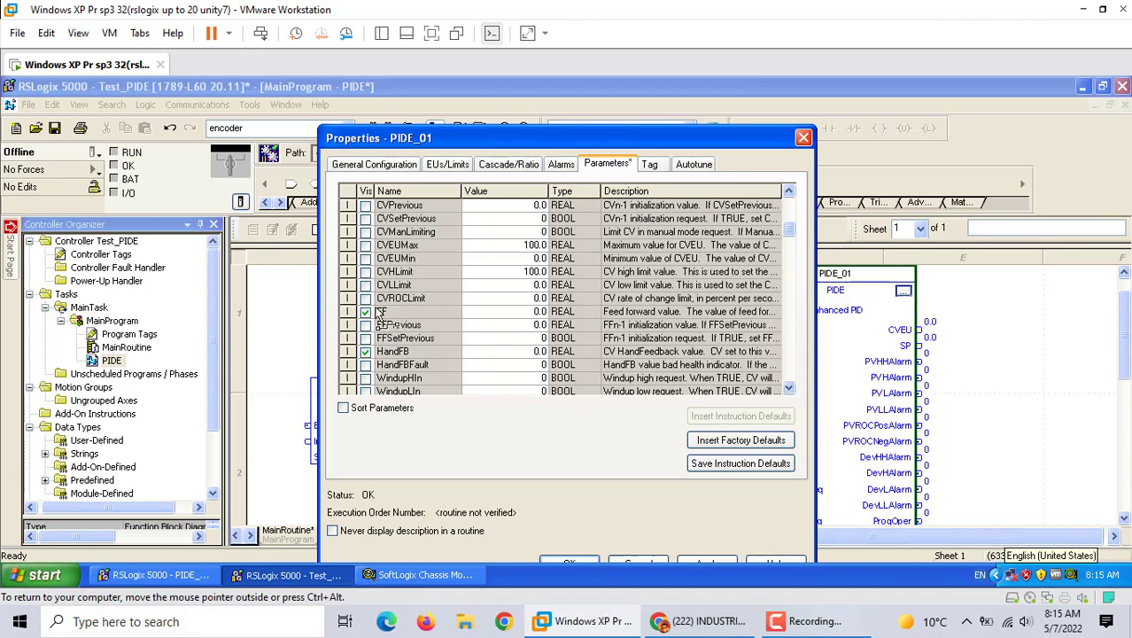
pyautogui.click(788, 387)
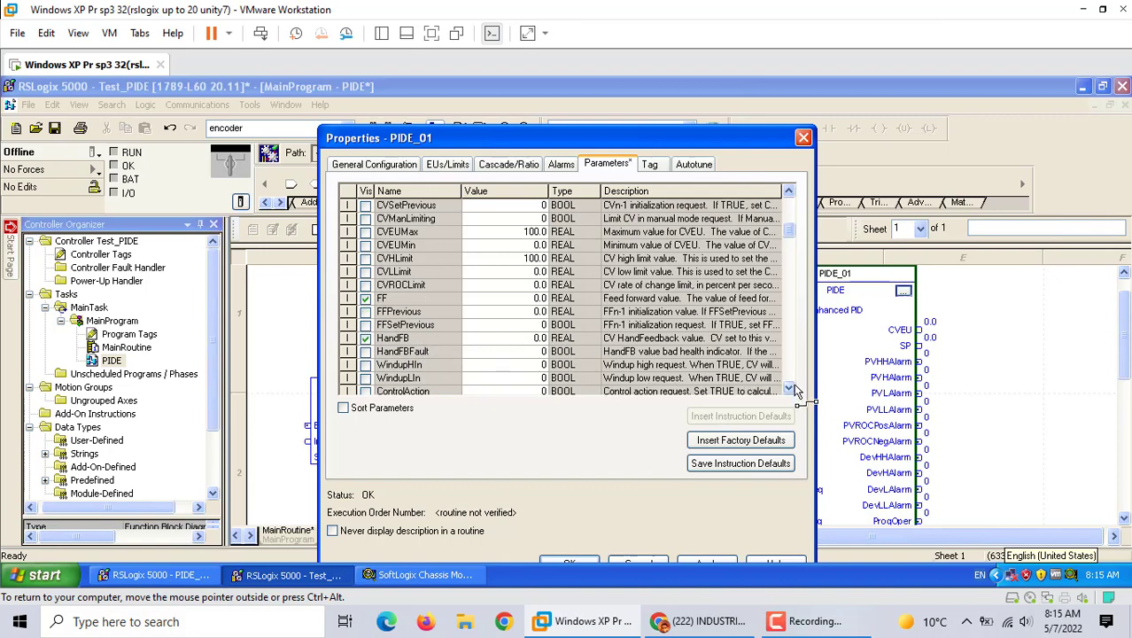
# Scroll PIDE_01's parameter list down to ProgProgReq and start entering 1 as its value.
pyautogui.click(788, 388)
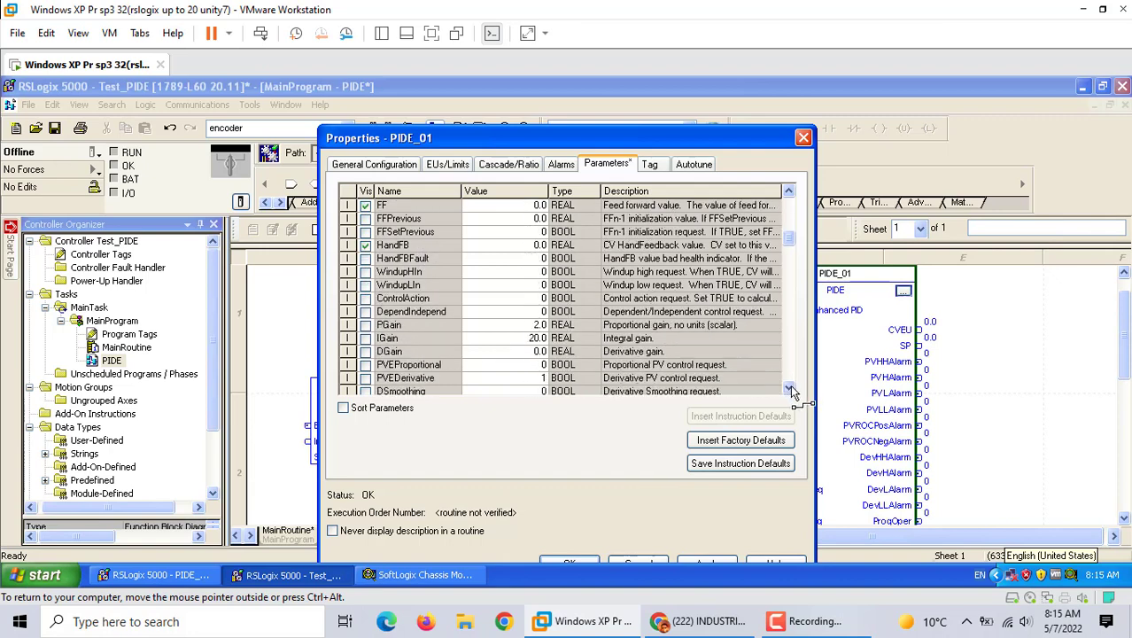
pyautogui.click(788, 390)
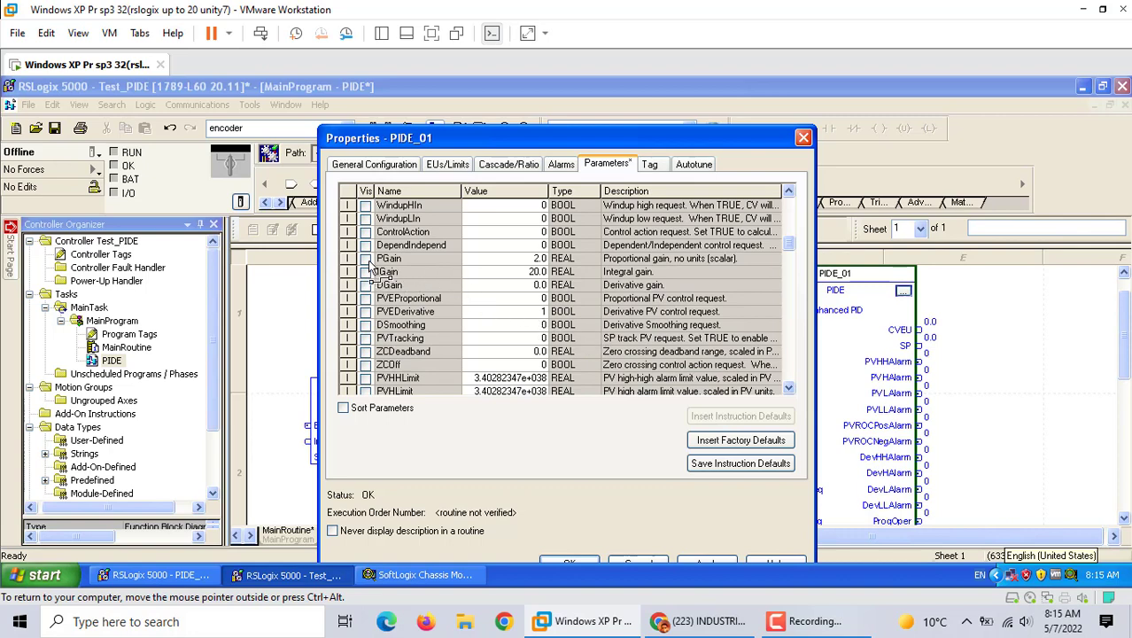
pyautogui.moveTo(370, 268)
pyautogui.mouseDown()
pyautogui.moveTo(525, 263)
pyautogui.moveTo(383, 268)
pyautogui.mouseUp()
pyautogui.moveTo(380, 266)
pyautogui.mouseDown()
pyautogui.moveTo(525, 269)
pyautogui.moveTo(381, 281)
pyautogui.moveTo(791, 396)
pyautogui.mouseUp()
pyautogui.moveTo(791, 396); pyautogui.dragTo(372, 305)
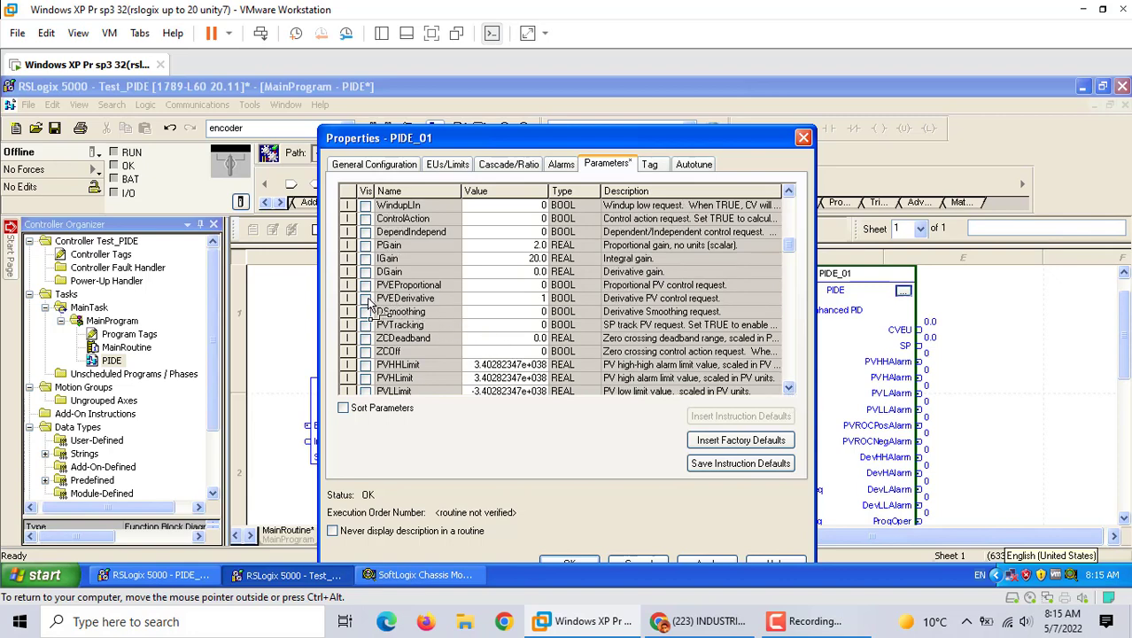
pyautogui.moveTo(371, 303)
pyautogui.mouseDown()
pyautogui.moveTo(809, 407)
pyautogui.moveTo(790, 393)
pyautogui.mouseUp()
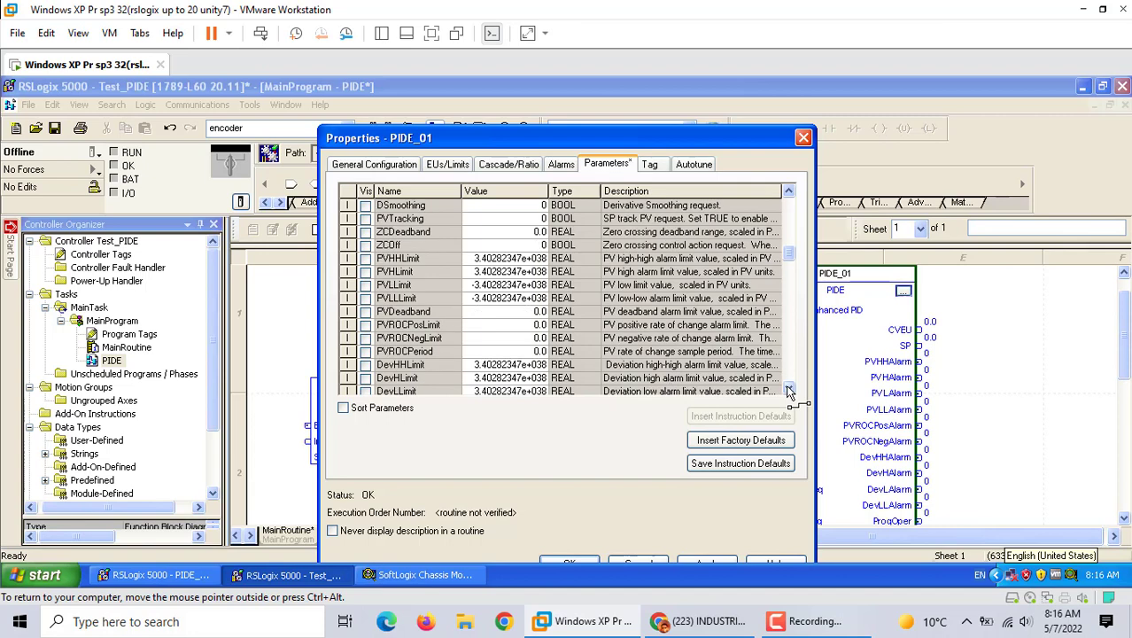
pyautogui.moveTo(790, 393); pyautogui.dragTo(790, 392)
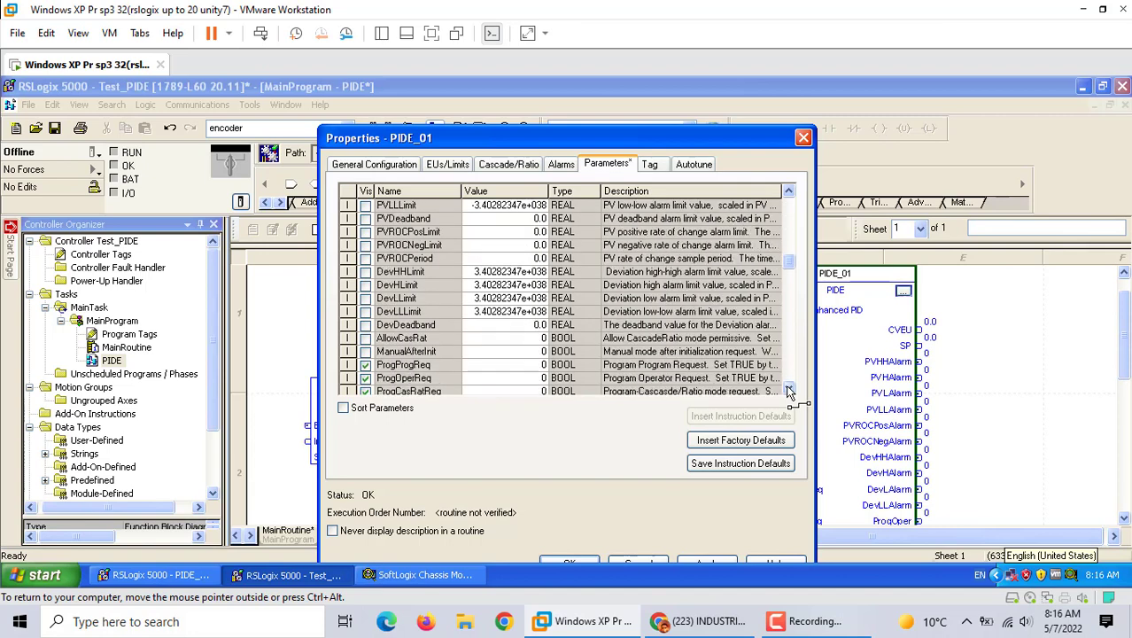
pyautogui.moveTo(790, 393)
pyautogui.mouseDown()
pyautogui.moveTo(383, 338)
pyautogui.moveTo(404, 332)
pyautogui.mouseUp()
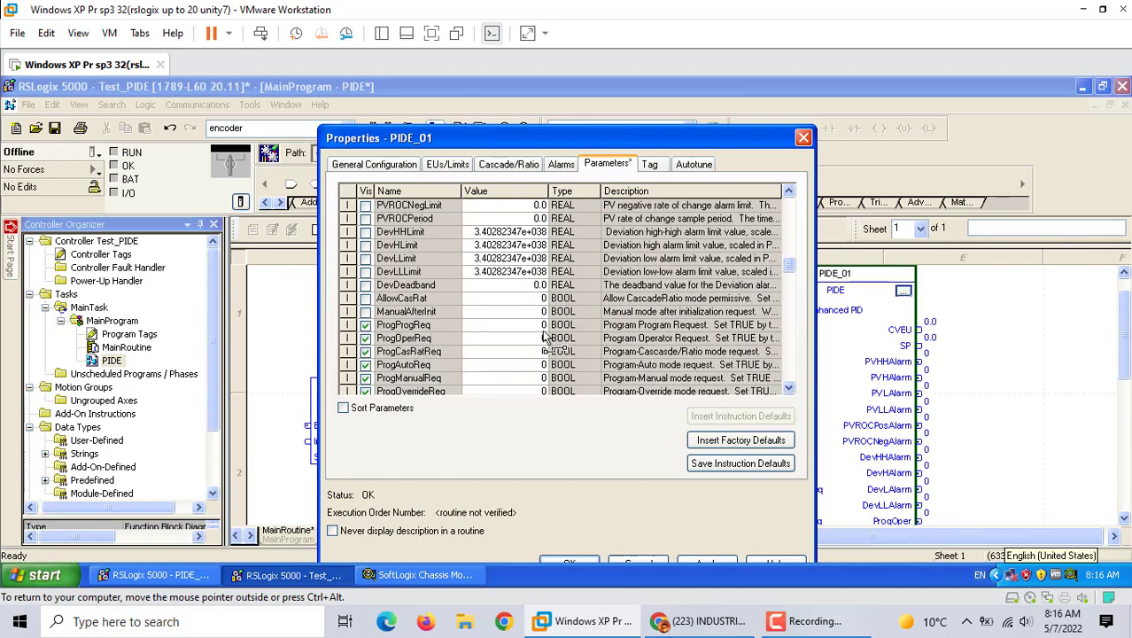
pyautogui.moveTo(404, 332); pyautogui.dragTo(546, 329)
pyautogui.write('1')
# Commit ProgProgReq as 1, set ProgAutoReq to 1, and hide the ProgOperReq, ProgCasRatReq and ProgManualReq pins.
pyautogui.moveTo(547, 330); pyautogui.dragTo(364, 341)
pyautogui.click(366, 340)
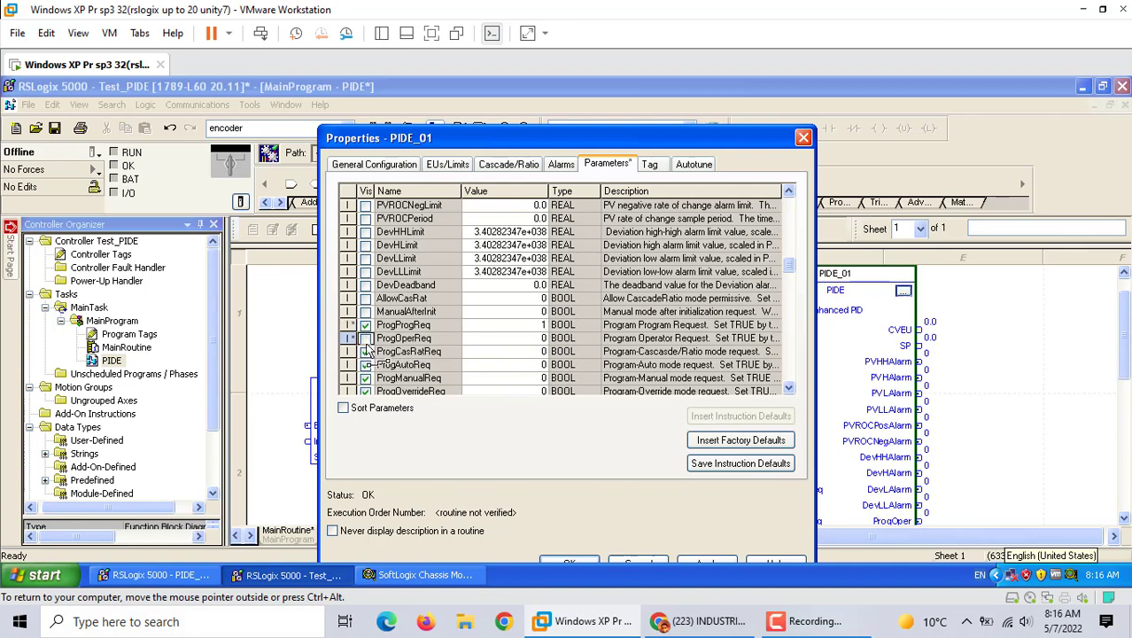
pyautogui.click(364, 351)
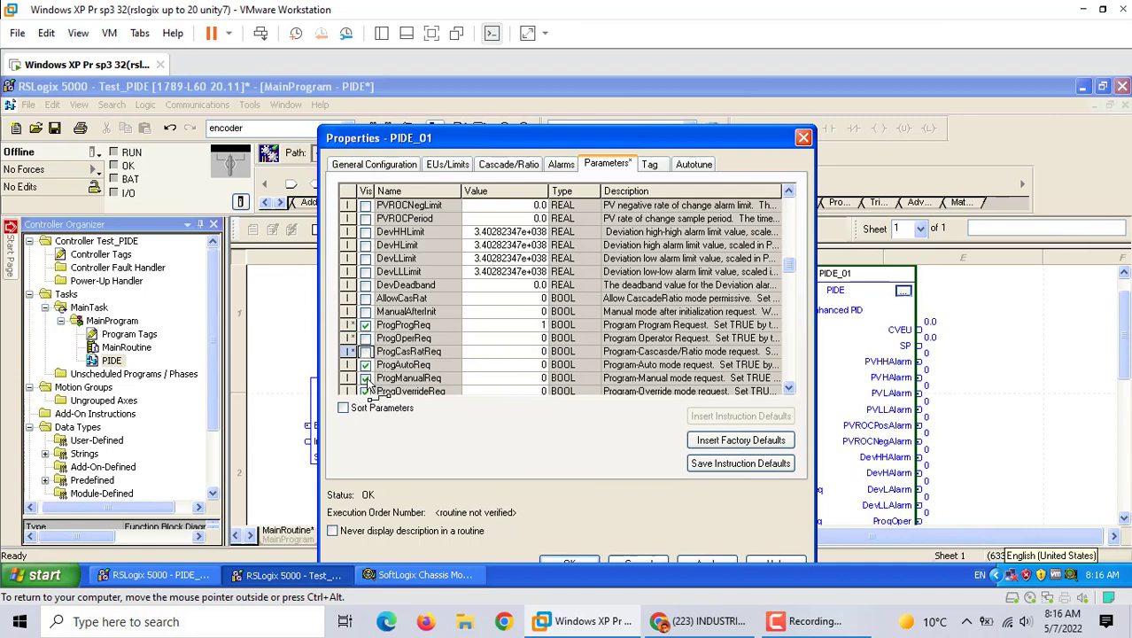
pyautogui.click(365, 364)
pyautogui.click(544, 366)
pyautogui.write('1')
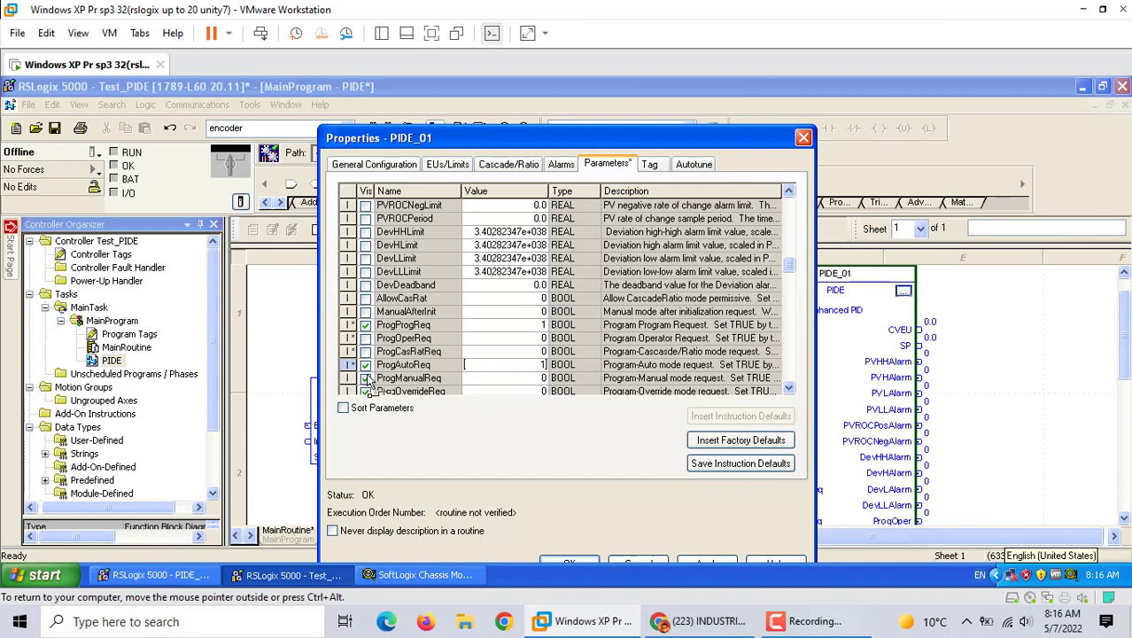
pyautogui.click(365, 379)
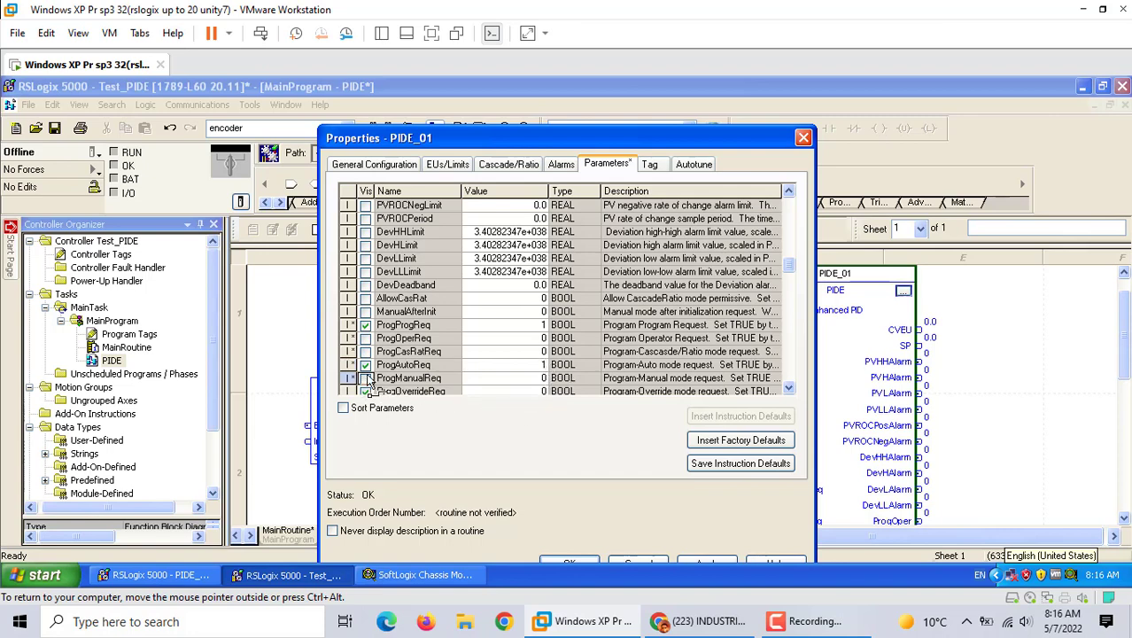
# Hide the ProgOverrideReq and ProgHandReq pins, then scroll further down the parameter list.
pyautogui.click(787, 388)
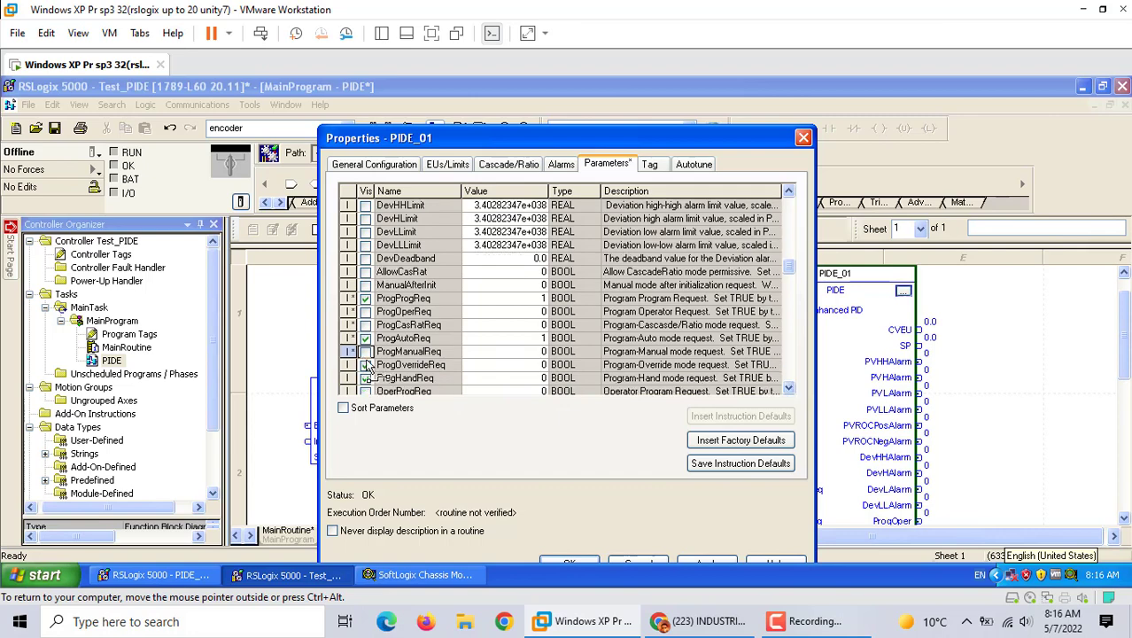
pyautogui.click(364, 364)
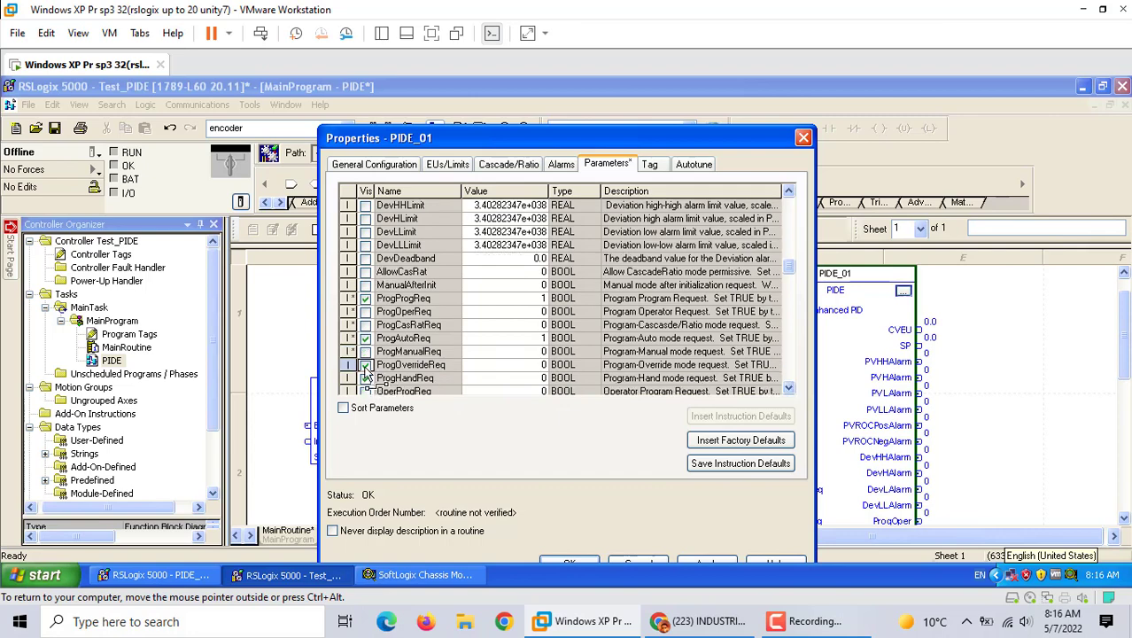
pyautogui.moveTo(364, 369); pyautogui.dragTo(367, 383)
pyautogui.click(366, 379)
pyautogui.click(787, 389)
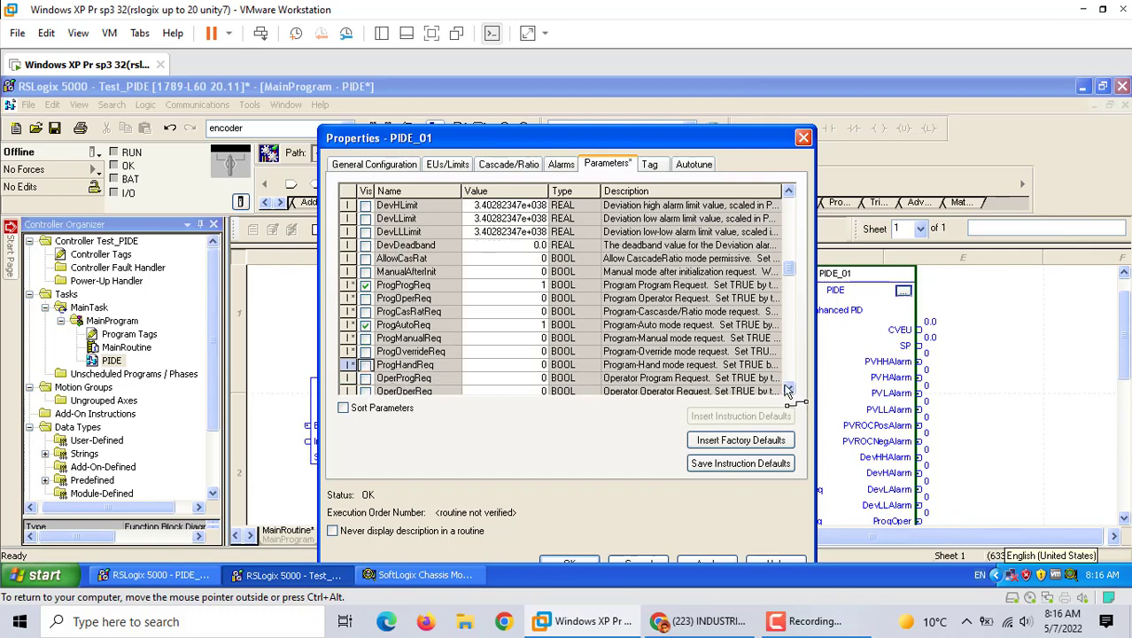
pyautogui.click(787, 390)
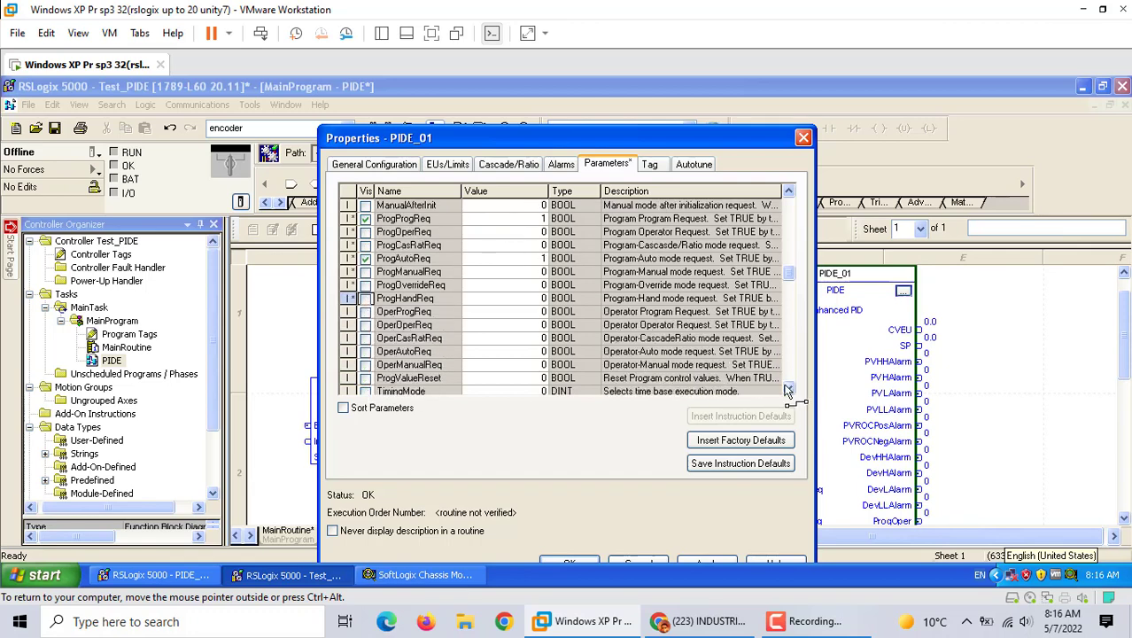
pyautogui.click(787, 390)
pyautogui.click(787, 390)
pyautogui.click(787, 389)
pyautogui.click(787, 389)
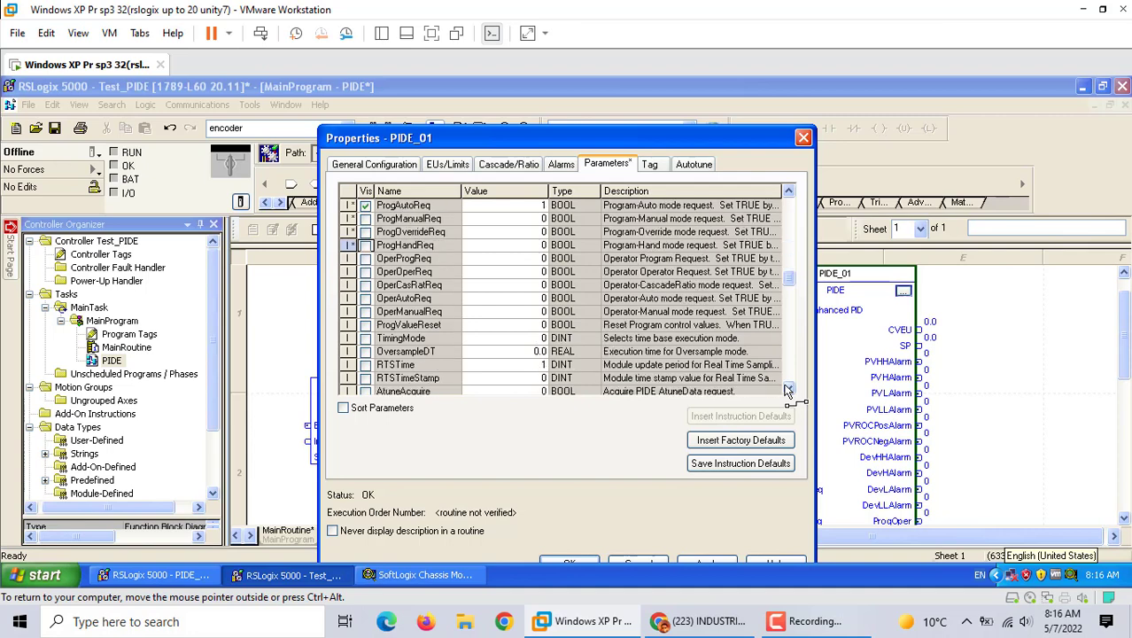
pyautogui.click(787, 390)
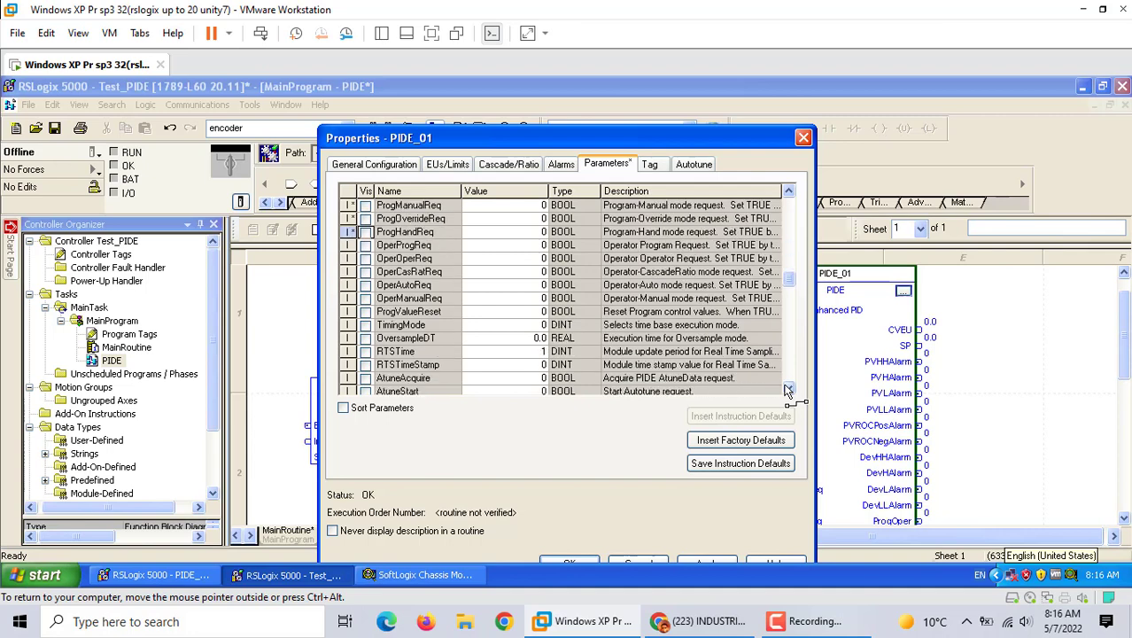
pyautogui.click(787, 390)
pyautogui.click(787, 390)
pyautogui.click(787, 390)
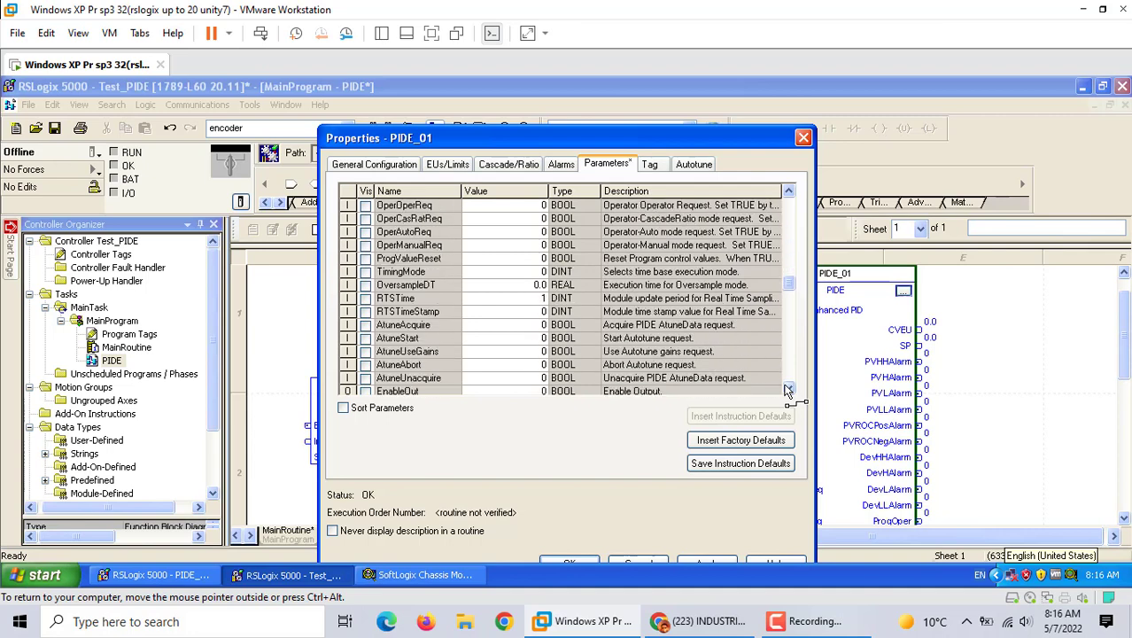
pyautogui.click(788, 390)
pyautogui.click(787, 390)
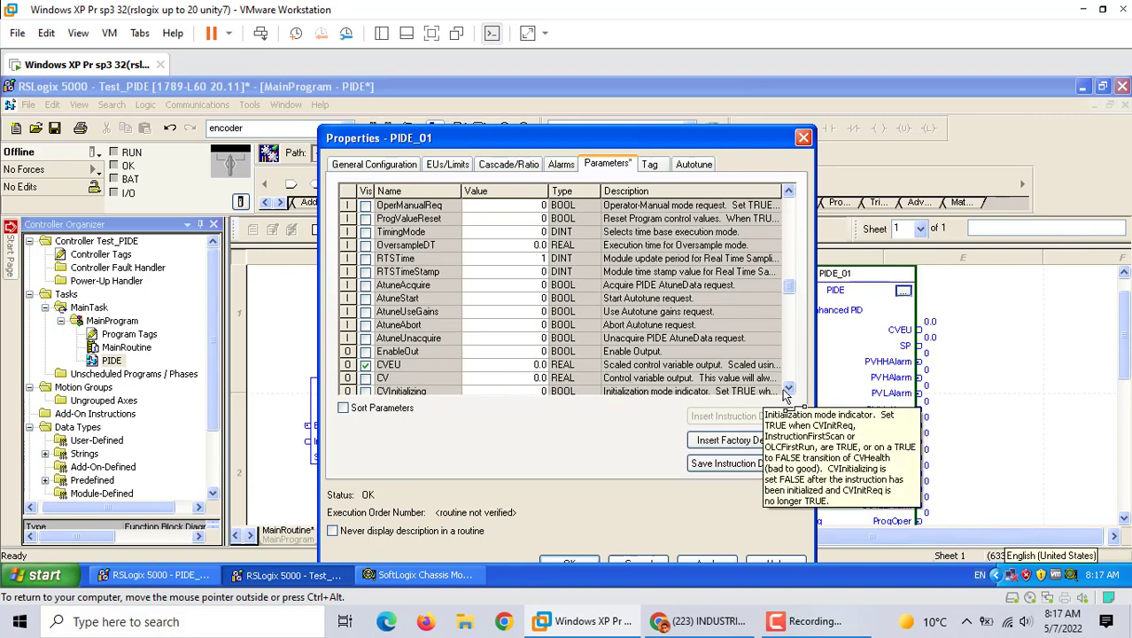
# Set PIDE_01's SP setpoint to 60.0.
pyautogui.click(788, 391)
pyautogui.click(788, 391)
pyautogui.click(788, 391)
pyautogui.click(789, 390)
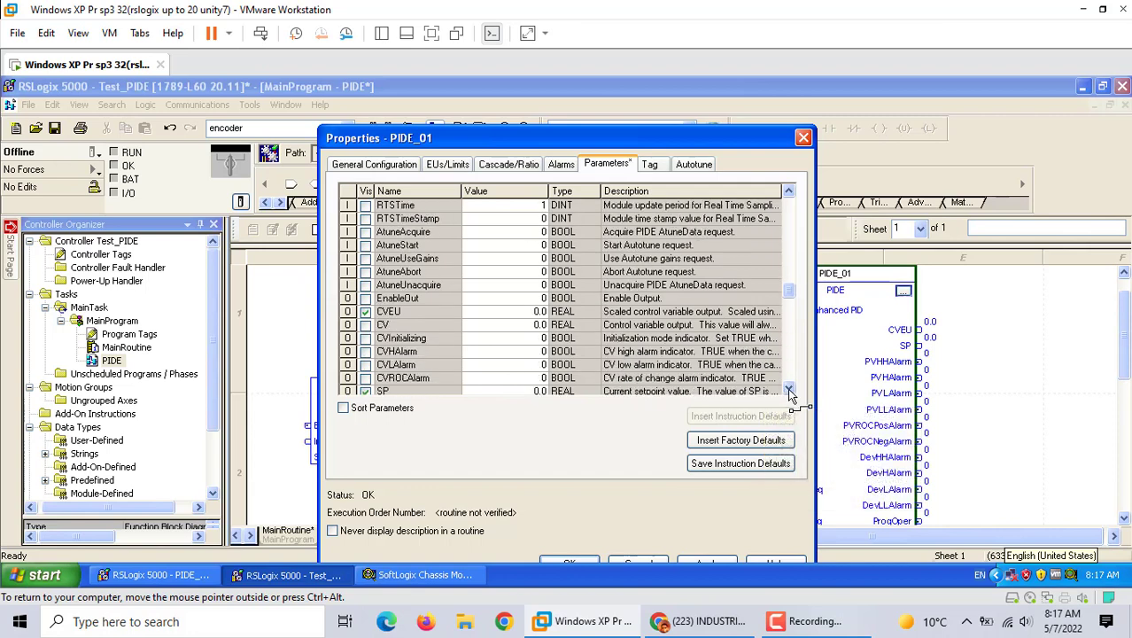
pyautogui.click(788, 391)
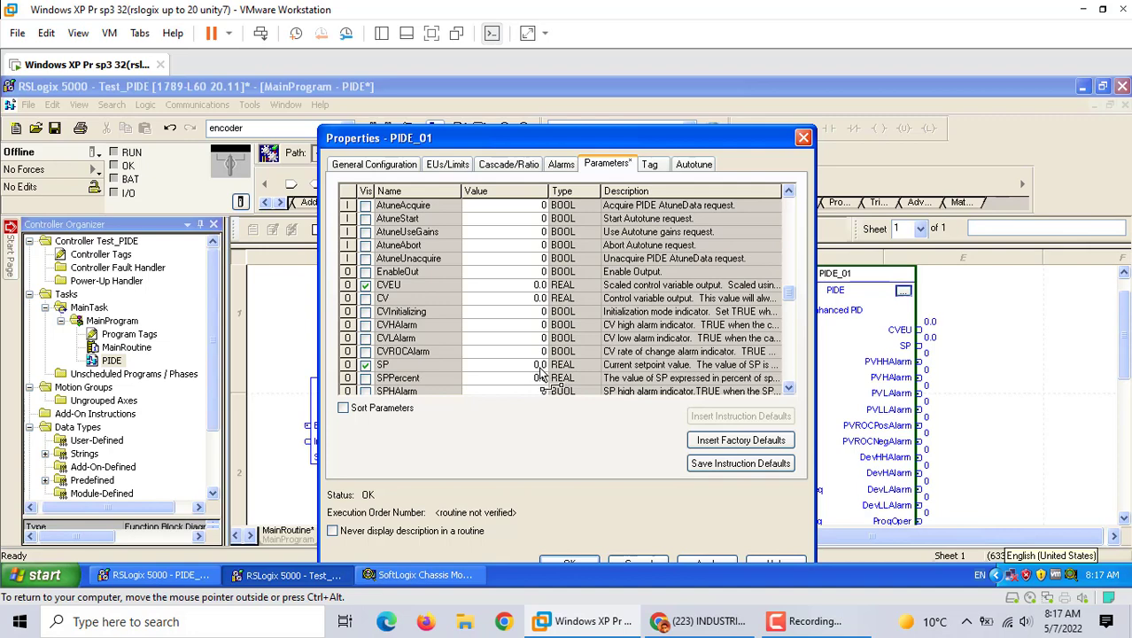
pyautogui.click(542, 367)
pyautogui.write('60.0')
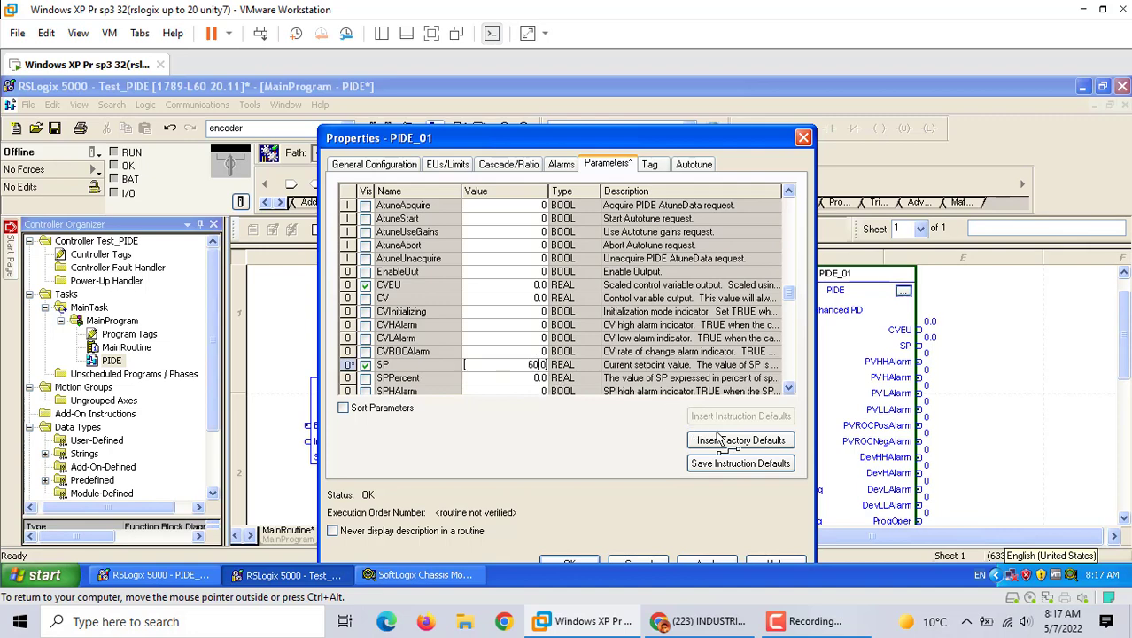
pyautogui.click(788, 390)
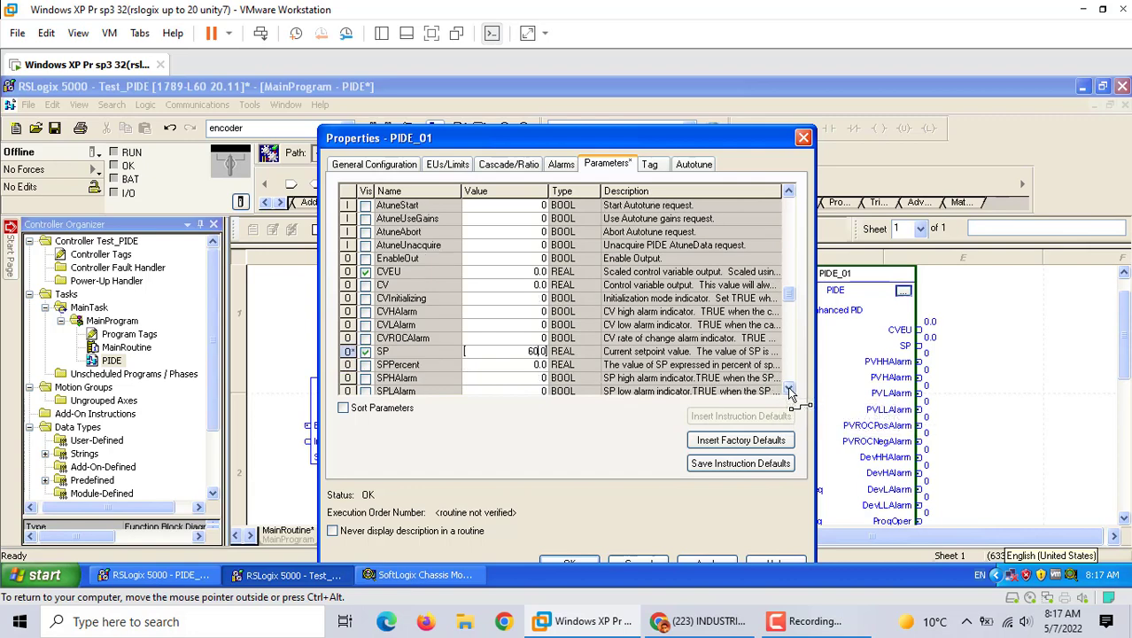
pyautogui.click(788, 390)
pyautogui.click(788, 390)
pyautogui.click(789, 390)
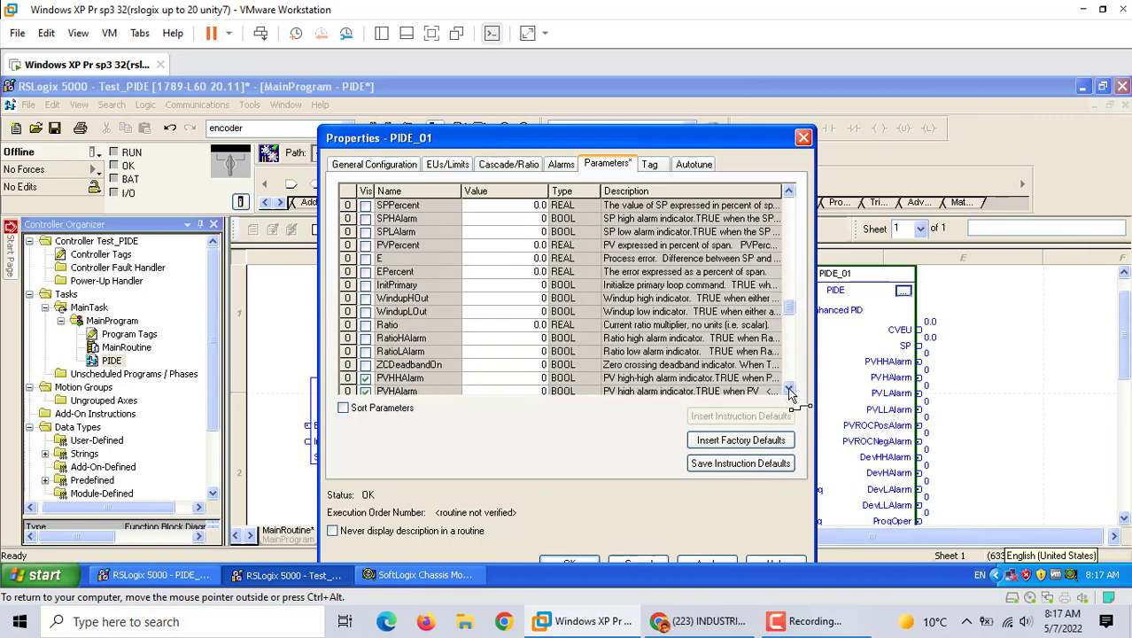
pyautogui.click(789, 390)
pyautogui.click(788, 390)
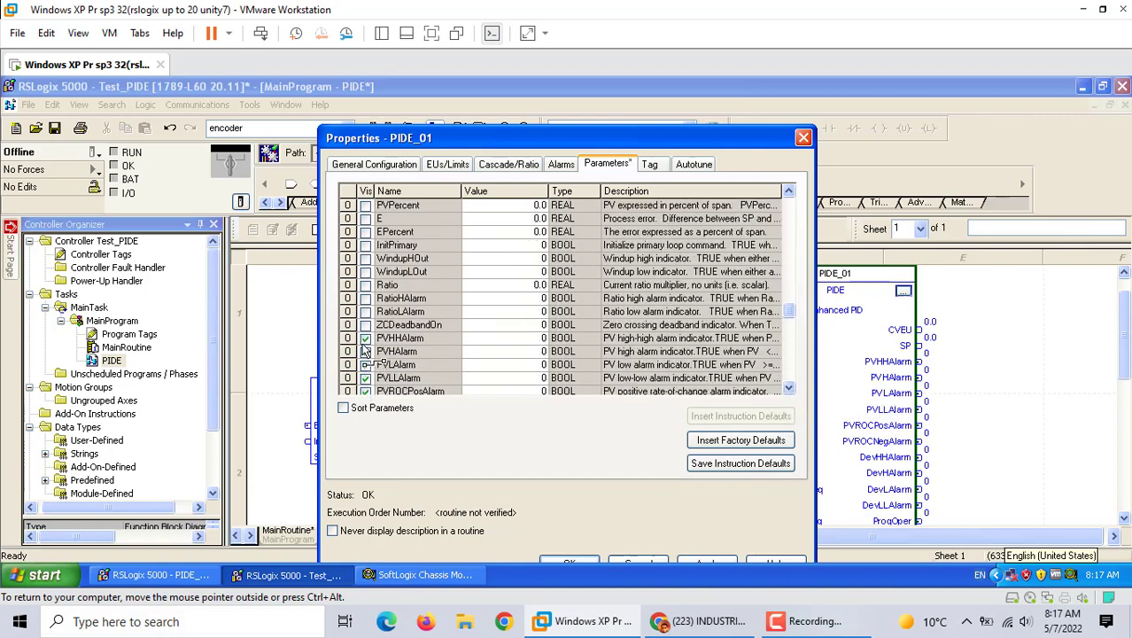
# Hide the PVHHAlarm, PVHAlarm and PV low alarm pins.
pyautogui.click(365, 338)
pyautogui.click(365, 352)
pyautogui.click(365, 364)
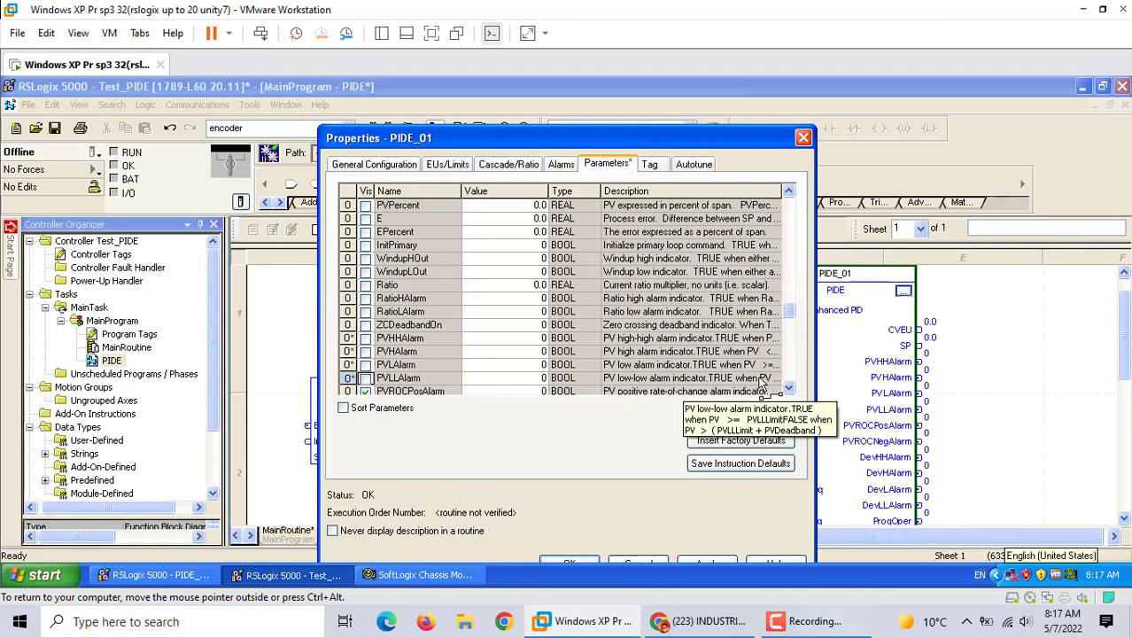
pyautogui.click(790, 390)
pyautogui.click(790, 390)
pyautogui.click(790, 390)
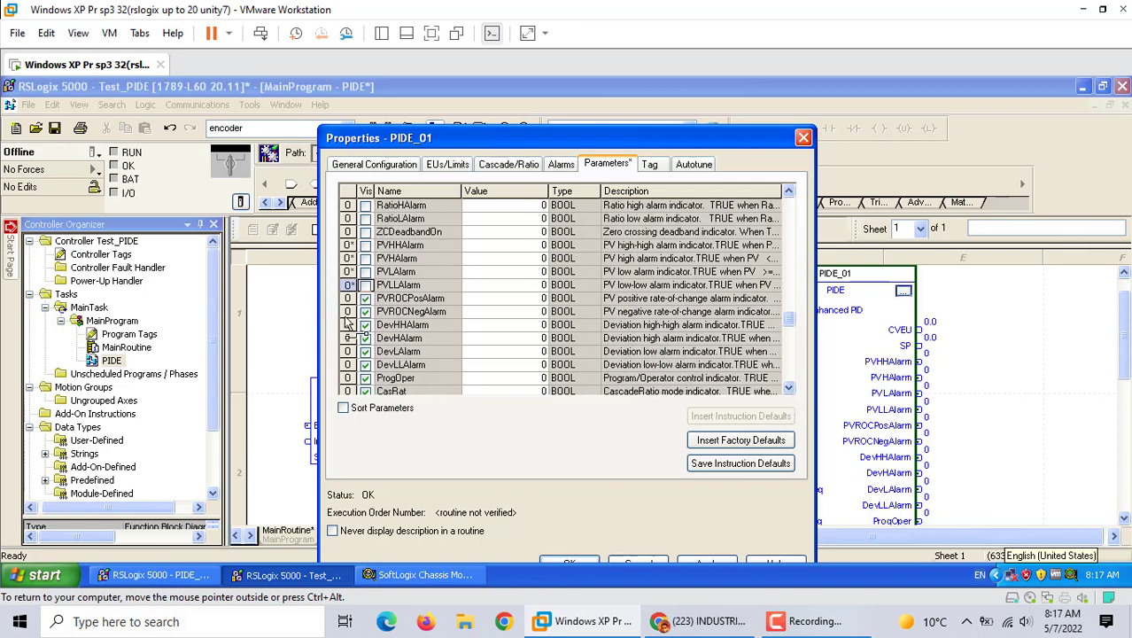
# Hide the PV rate-of-change, all deviation alarm, and ProgOper pins.
pyautogui.click(366, 298)
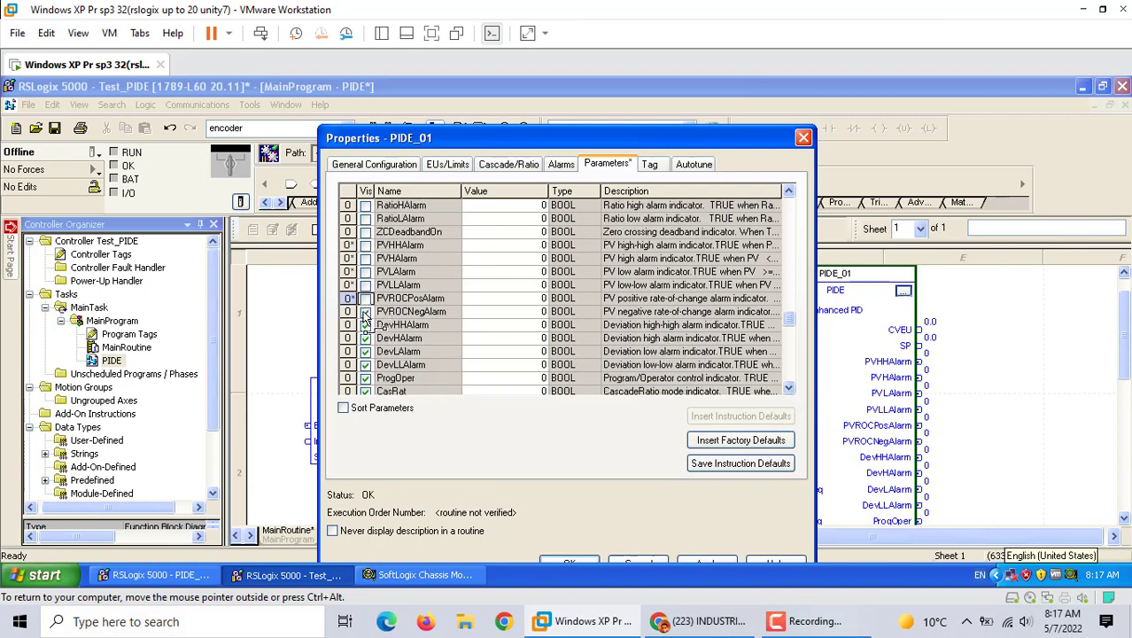
pyautogui.click(365, 310)
pyautogui.click(366, 325)
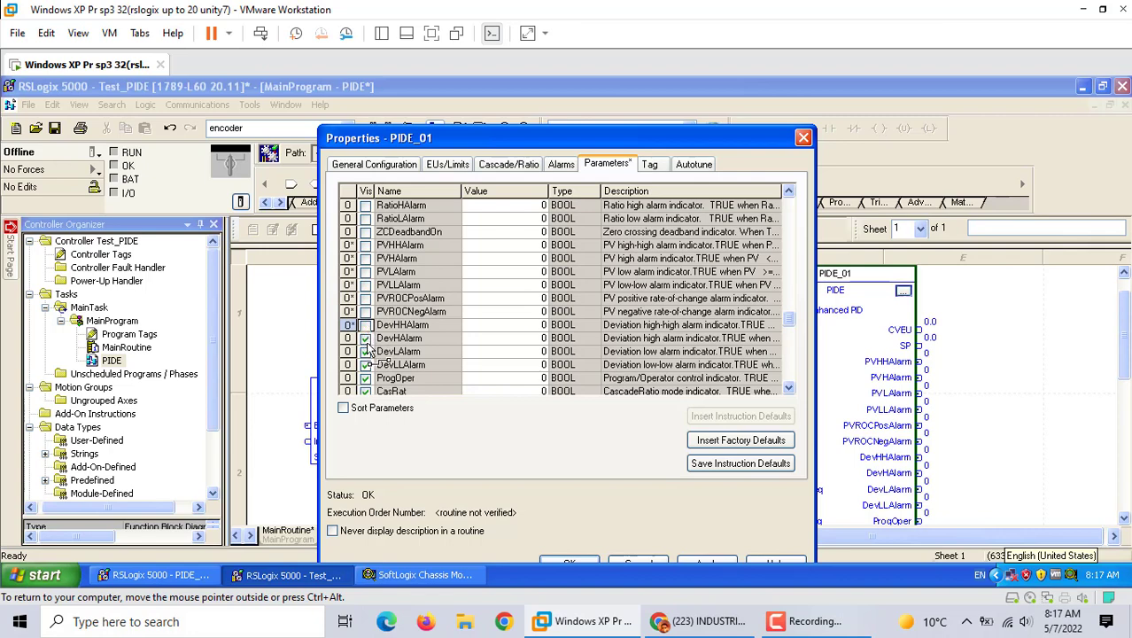
pyautogui.click(366, 337)
pyautogui.click(366, 365)
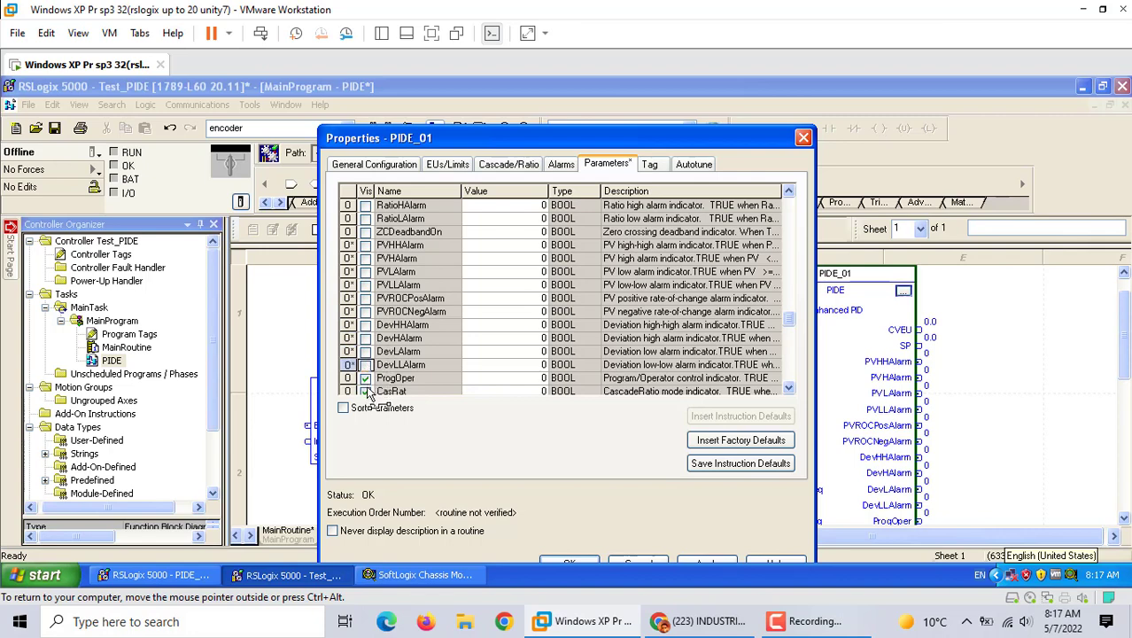
pyautogui.click(366, 378)
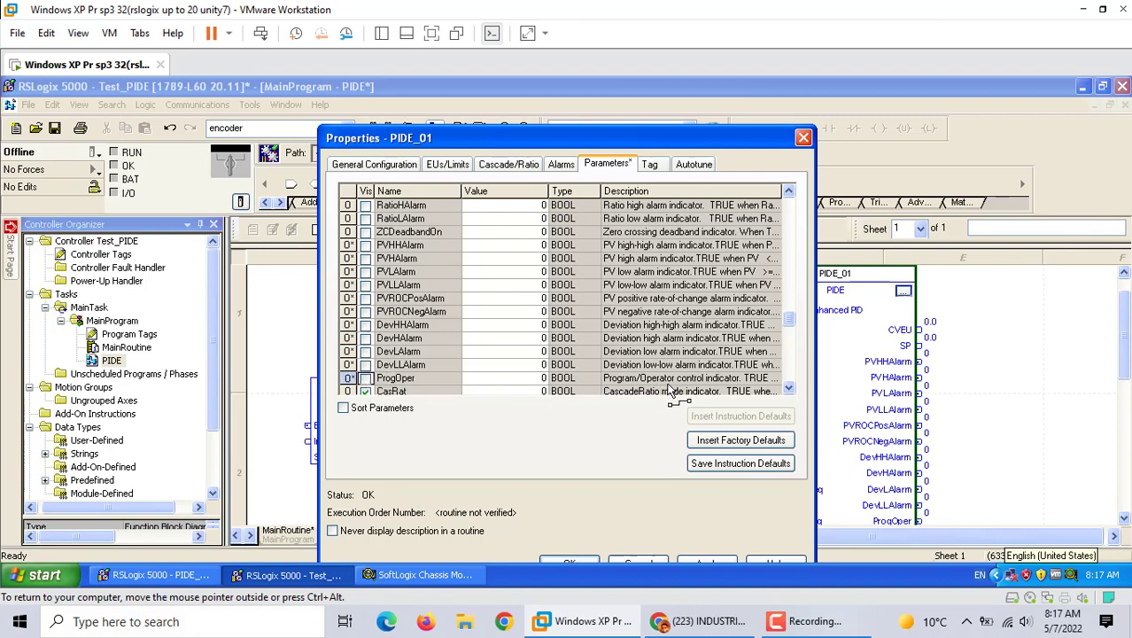
pyautogui.click(789, 389)
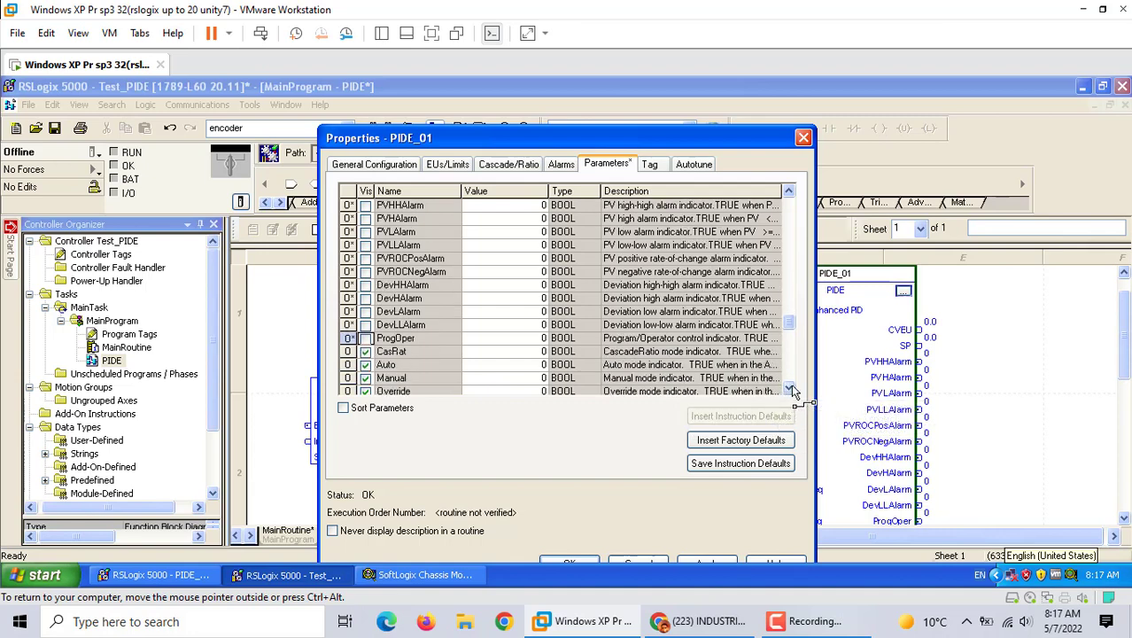
pyautogui.click(789, 388)
# Set Auto to 1 and hide the CasRat, Manual, Override and Hand pins.
pyautogui.click(366, 337)
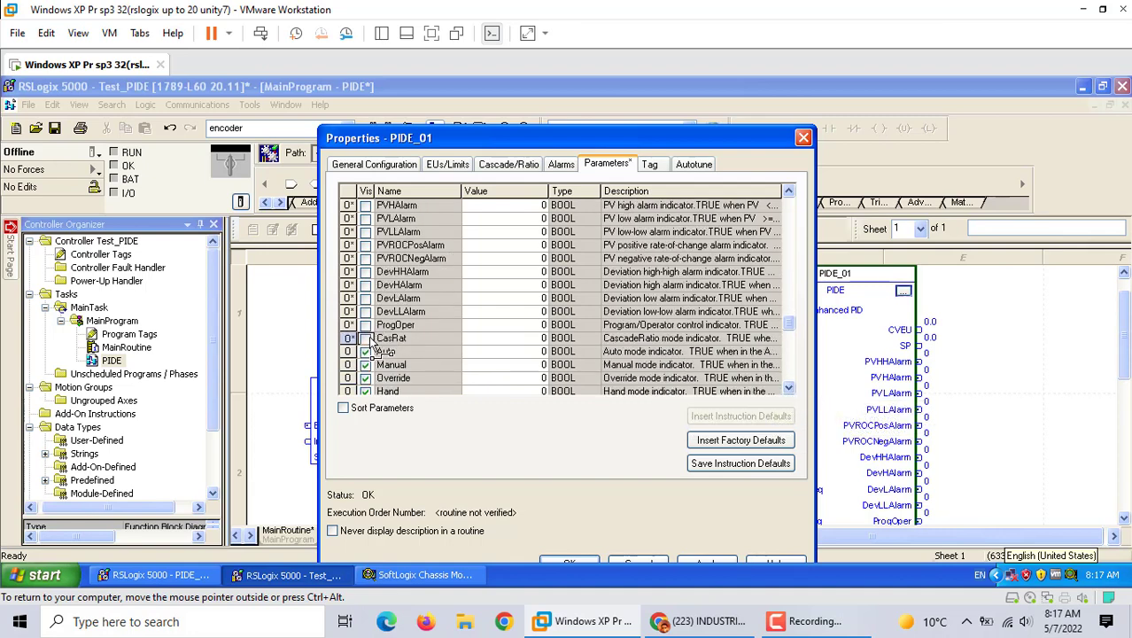
pyautogui.click(549, 354)
pyautogui.write('1')
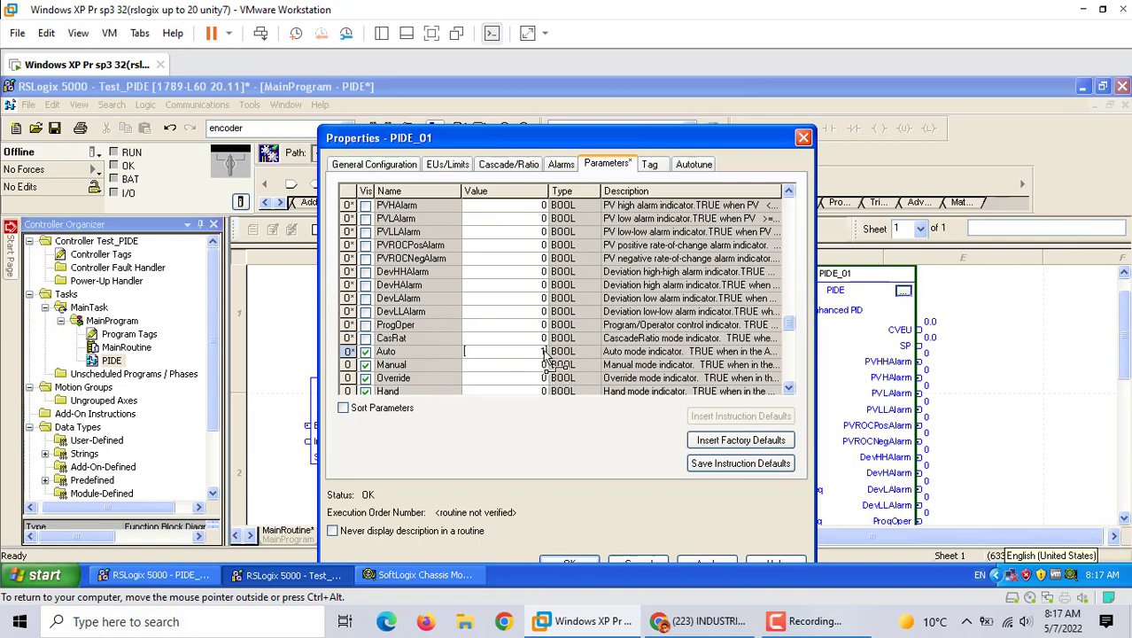
pyautogui.click(366, 364)
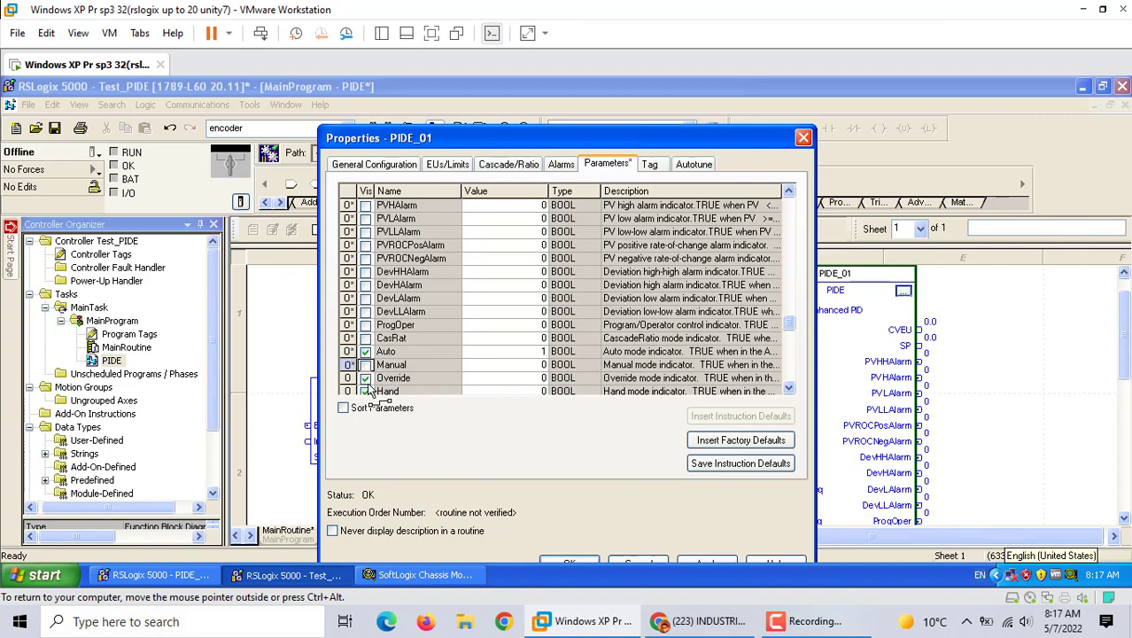
pyautogui.click(365, 378)
pyautogui.click(788, 389)
pyautogui.click(366, 364)
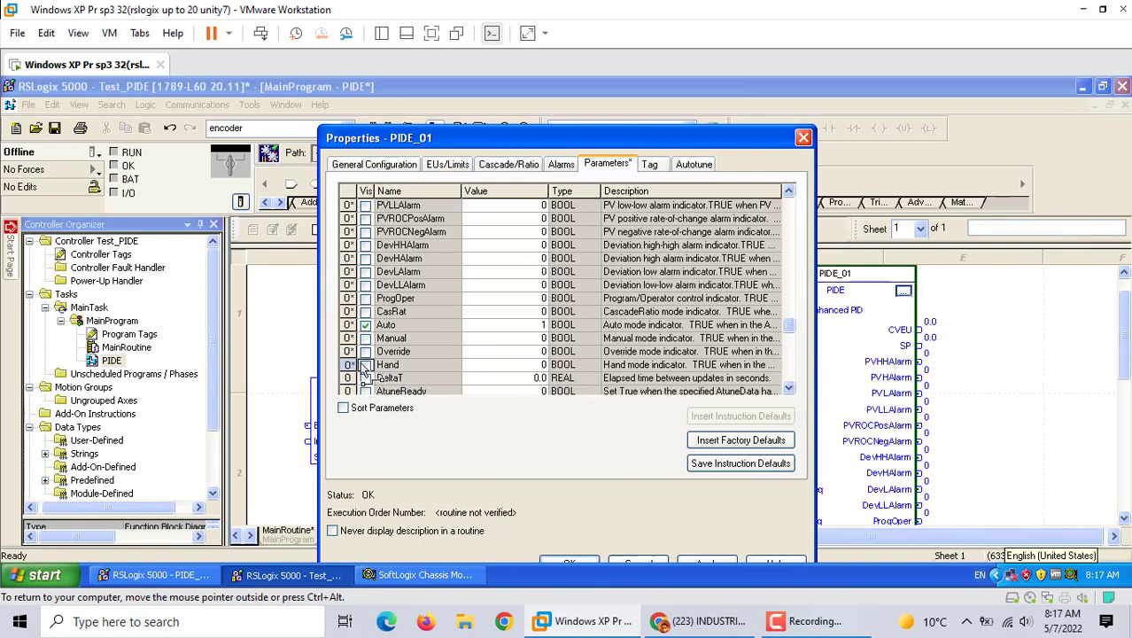
pyautogui.click(788, 389)
pyautogui.click(788, 389)
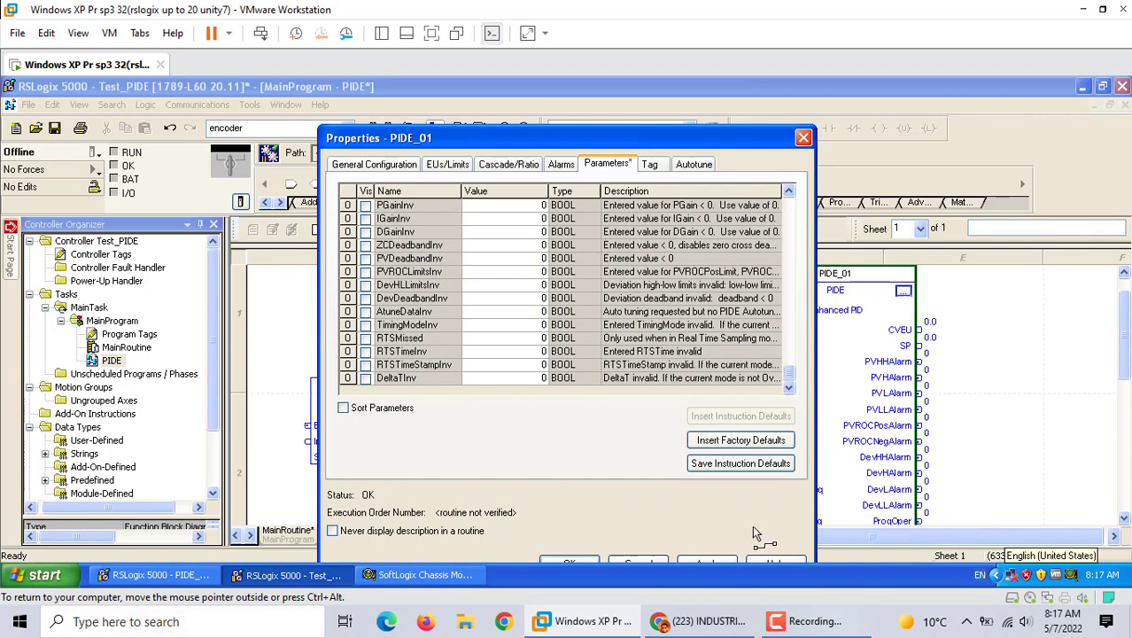
# Apply the parameter changes, review the Tag and Autotune settings, and close the properties.
pyautogui.click(700, 563)
pyautogui.click(648, 169)
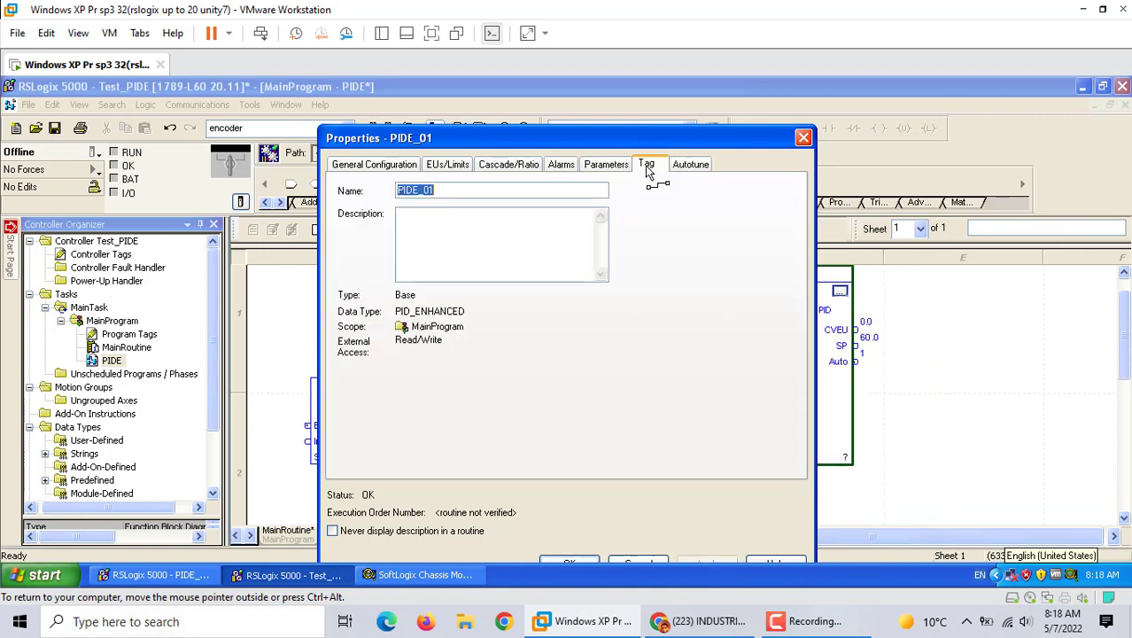
pyautogui.click(689, 168)
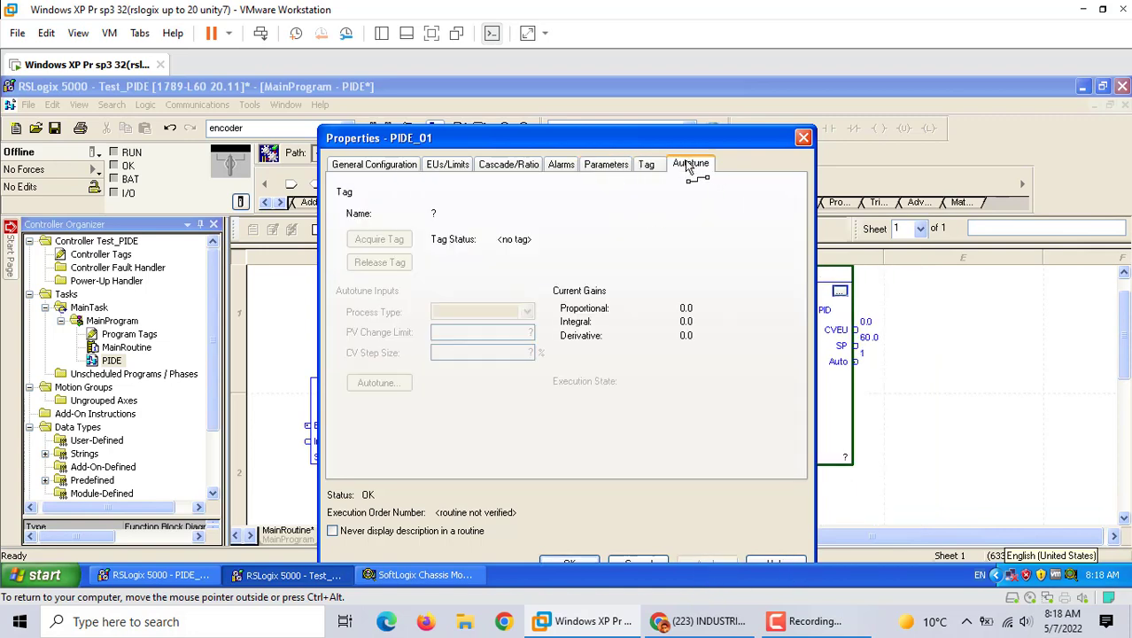
pyautogui.click(570, 564)
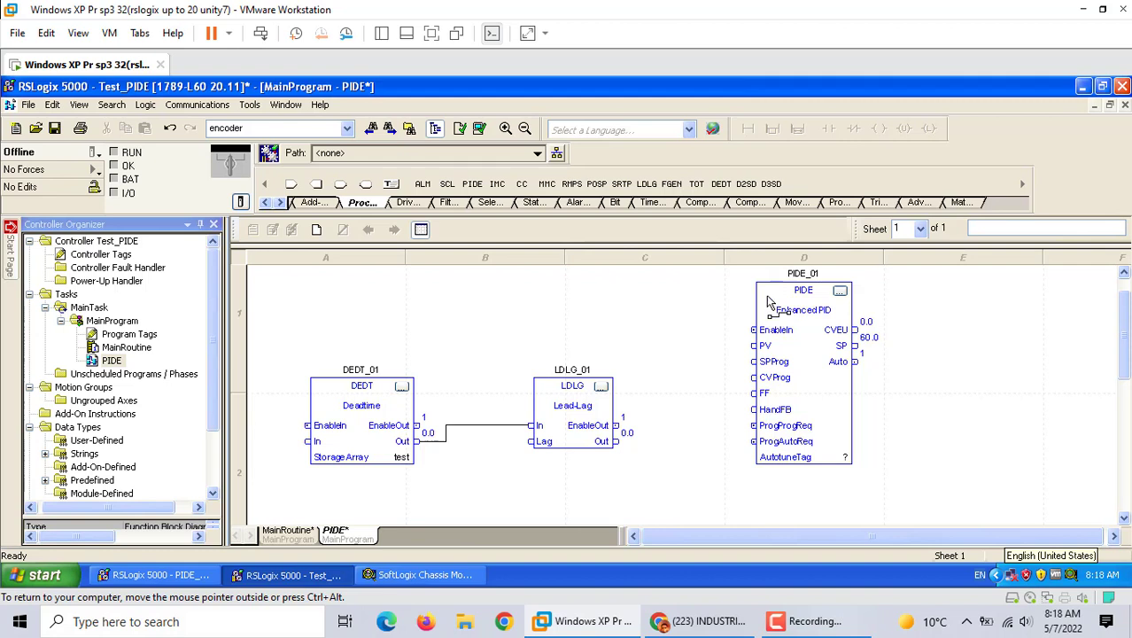
# Move the PIDE block and wire LDLG_01 Out into PIDE_01's PV input.
pyautogui.moveTo(767, 301); pyautogui.dragTo(732, 382)
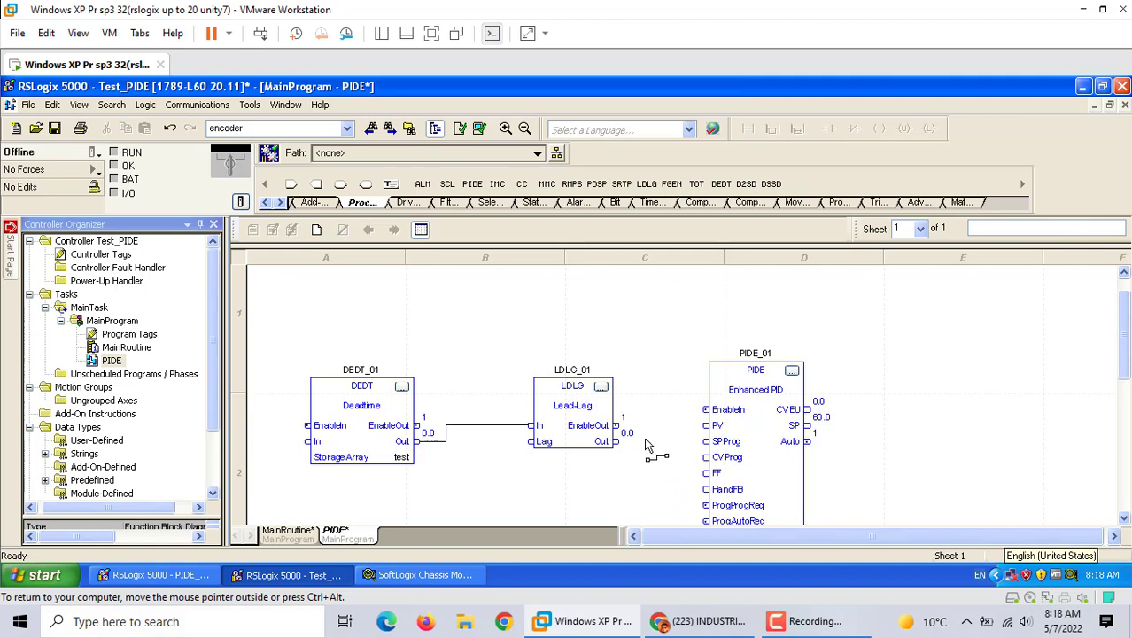
pyautogui.moveTo(619, 431); pyautogui.dragTo(706, 427)
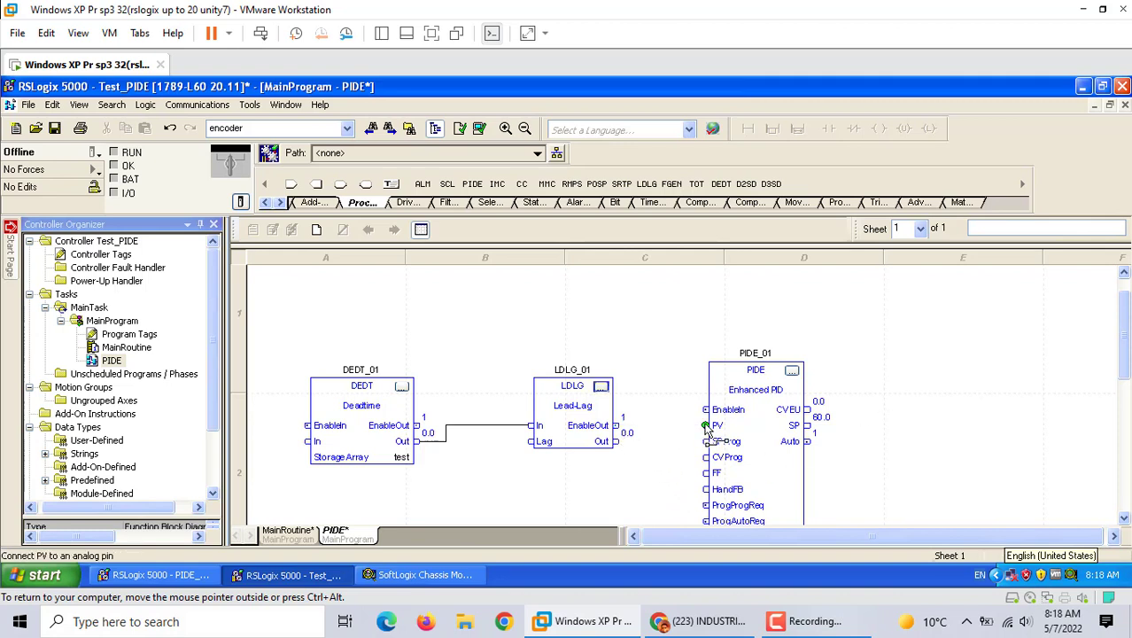
pyautogui.moveTo(706, 428)
pyautogui.mouseDown()
pyautogui.moveTo(636, 440)
pyautogui.moveTo(708, 432)
pyautogui.mouseUp()
pyautogui.moveTo(708, 432); pyautogui.dragTo(618, 443)
pyautogui.scroll(-1, 618, 443)
pyautogui.click(620, 449)
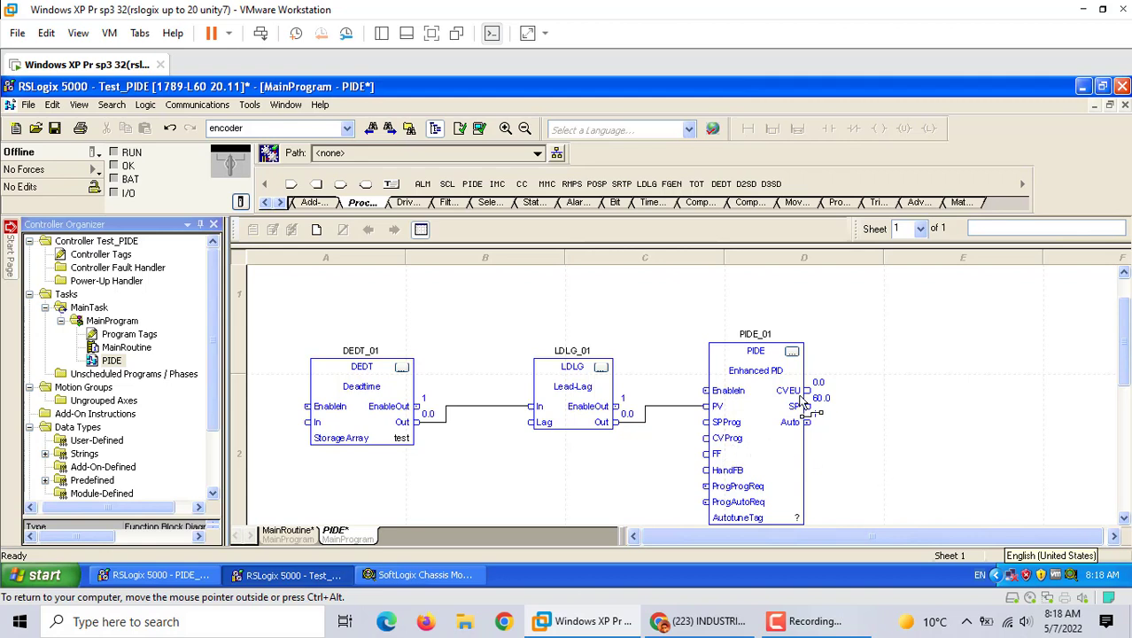
# Wire PIDE CVEU back to DEDT In, mark it Assume Data Available, and save.
pyautogui.moveTo(809, 398); pyautogui.dragTo(306, 475)
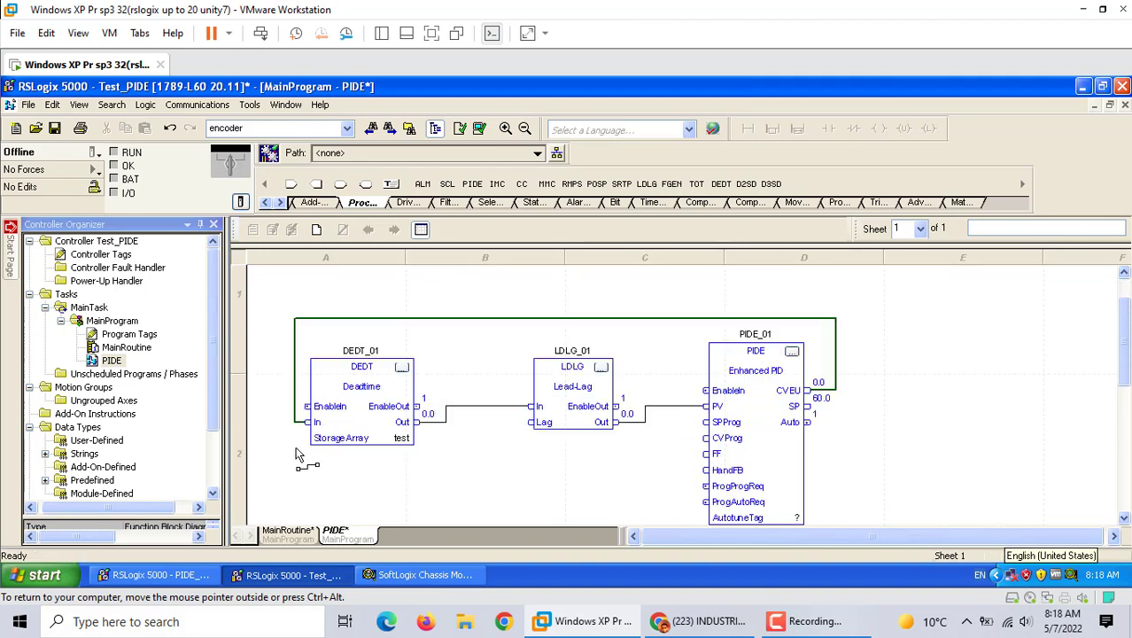
pyautogui.rightClick(314, 324)
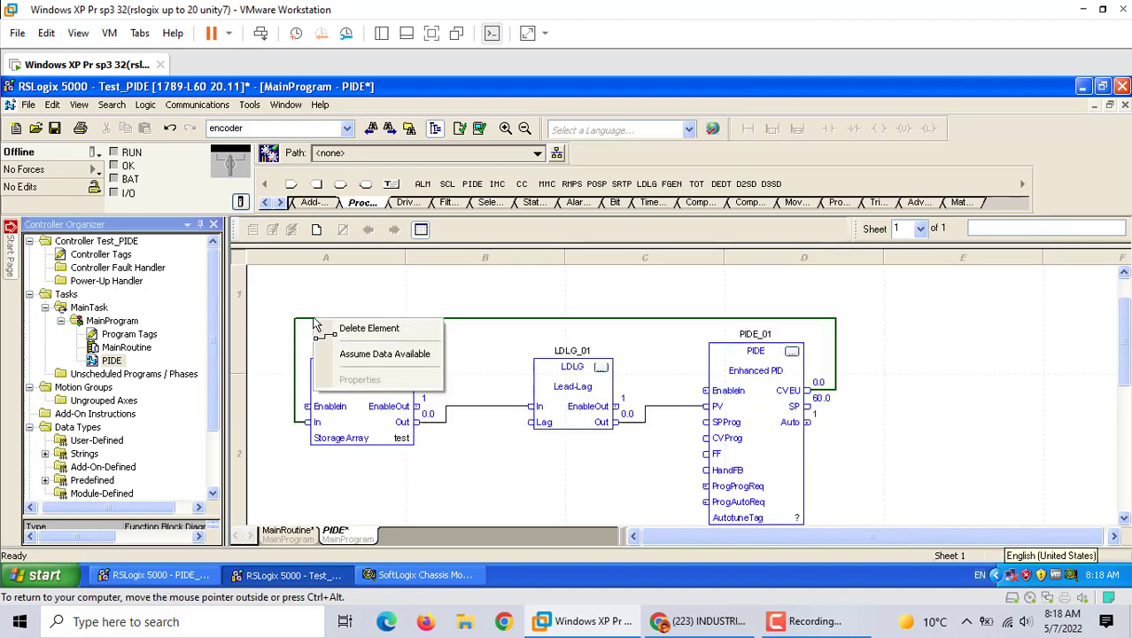
pyautogui.click(401, 355)
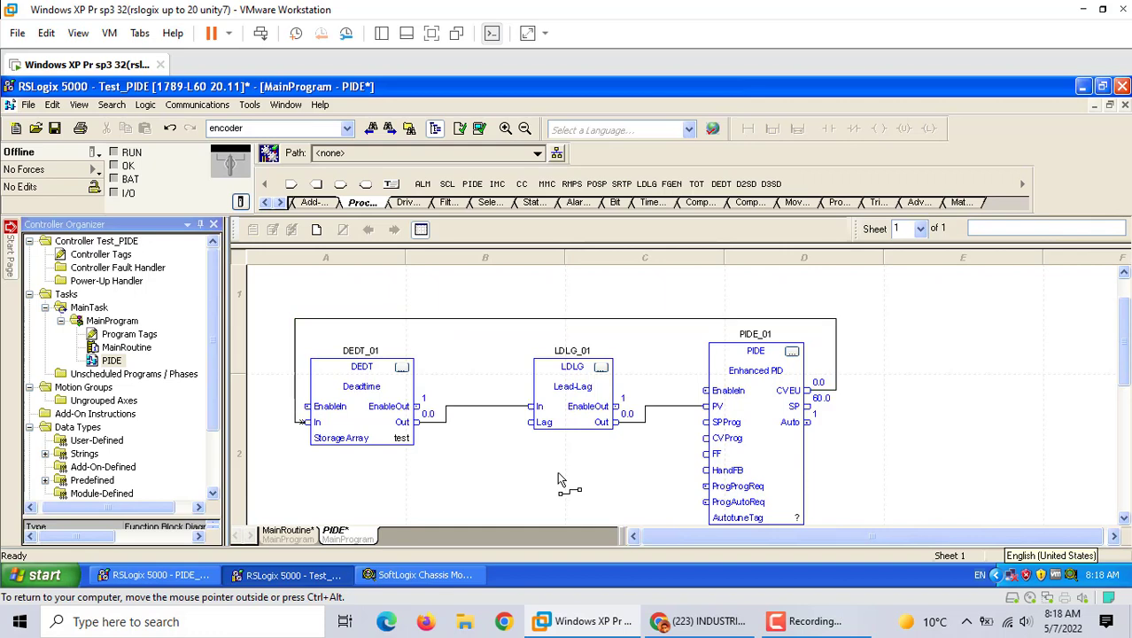
pyautogui.scroll(-3, 558, 479)
pyautogui.scroll(3, 558, 479)
pyautogui.click(54, 129)
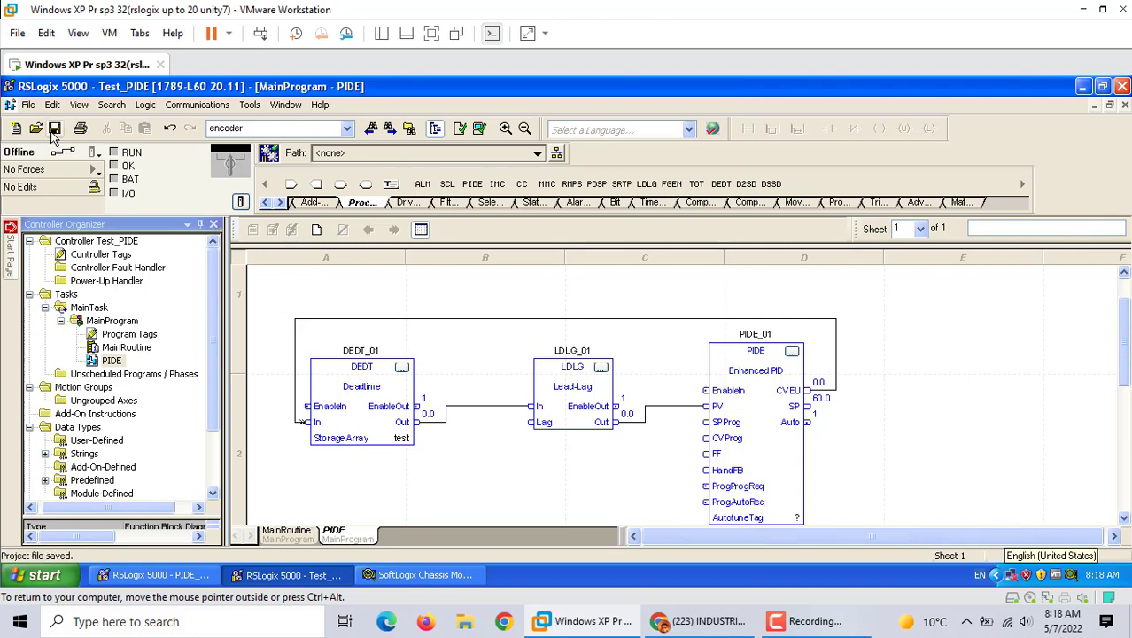
# Download Test_PIDE to the 1789-L60 SoftLogix5860 on AB_VBP-1 and return it to Run mode.
pyautogui.click(195, 105)
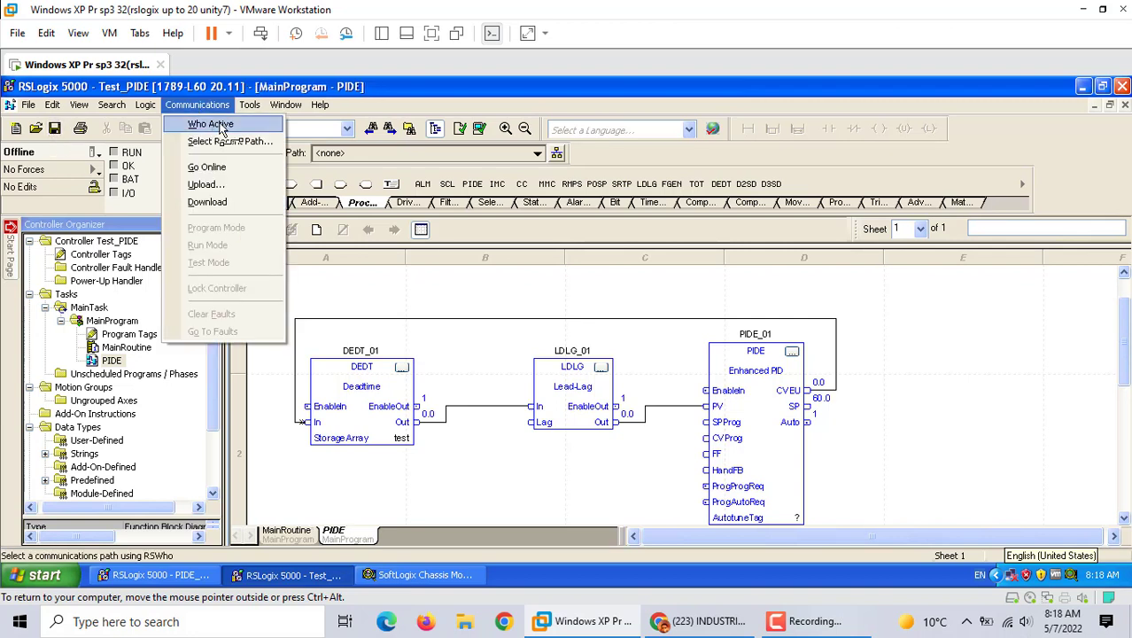
pyautogui.click(221, 128)
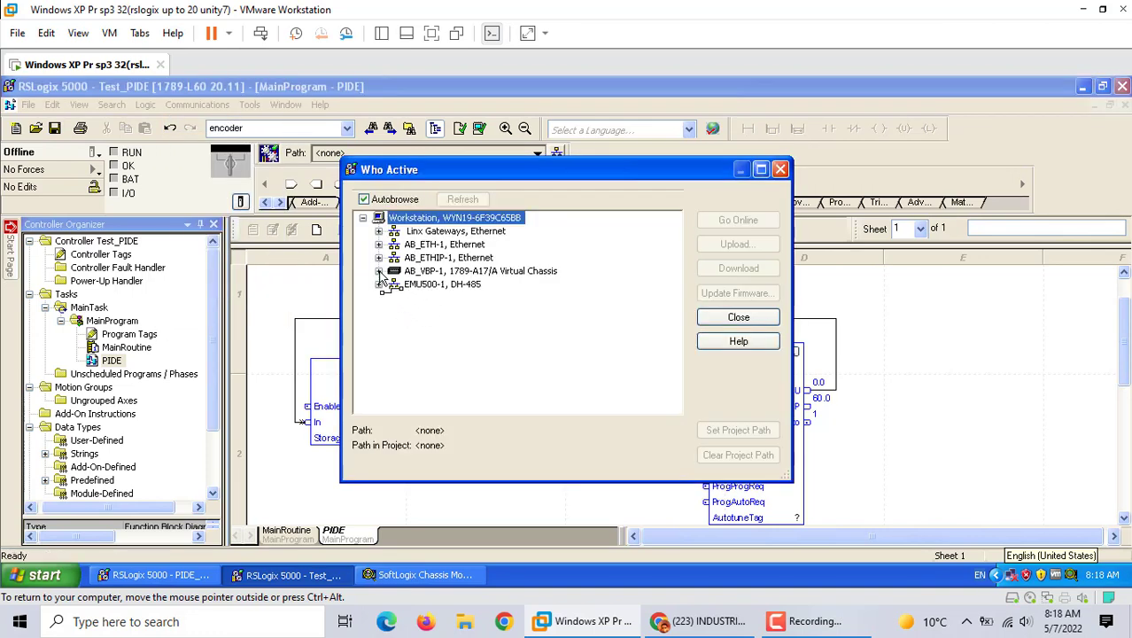
pyautogui.click(380, 271)
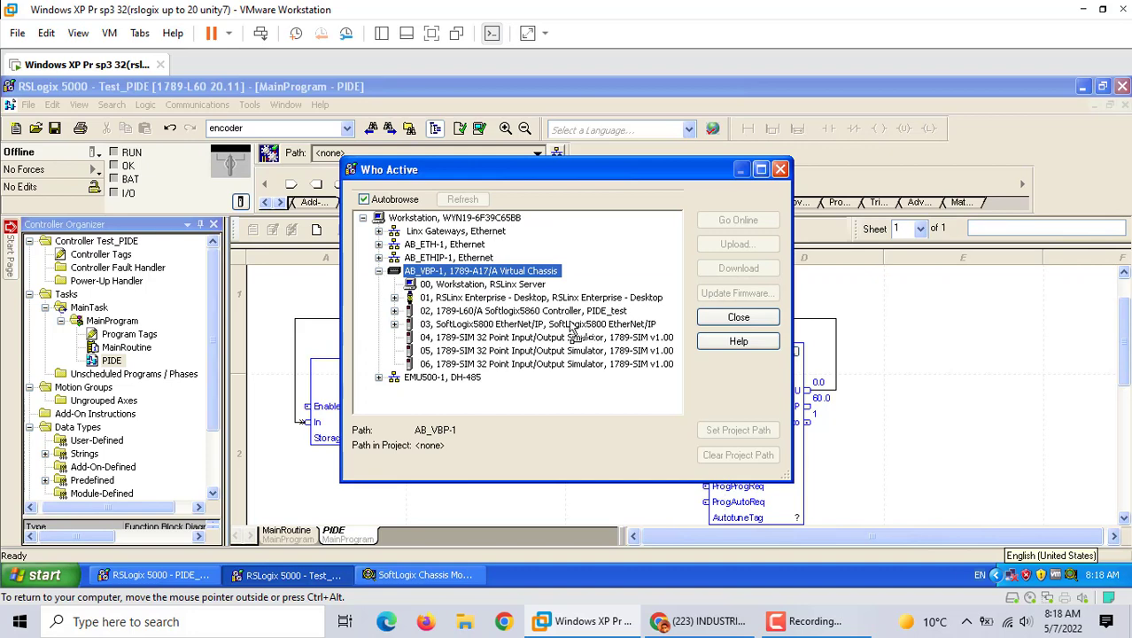
pyautogui.click(566, 311)
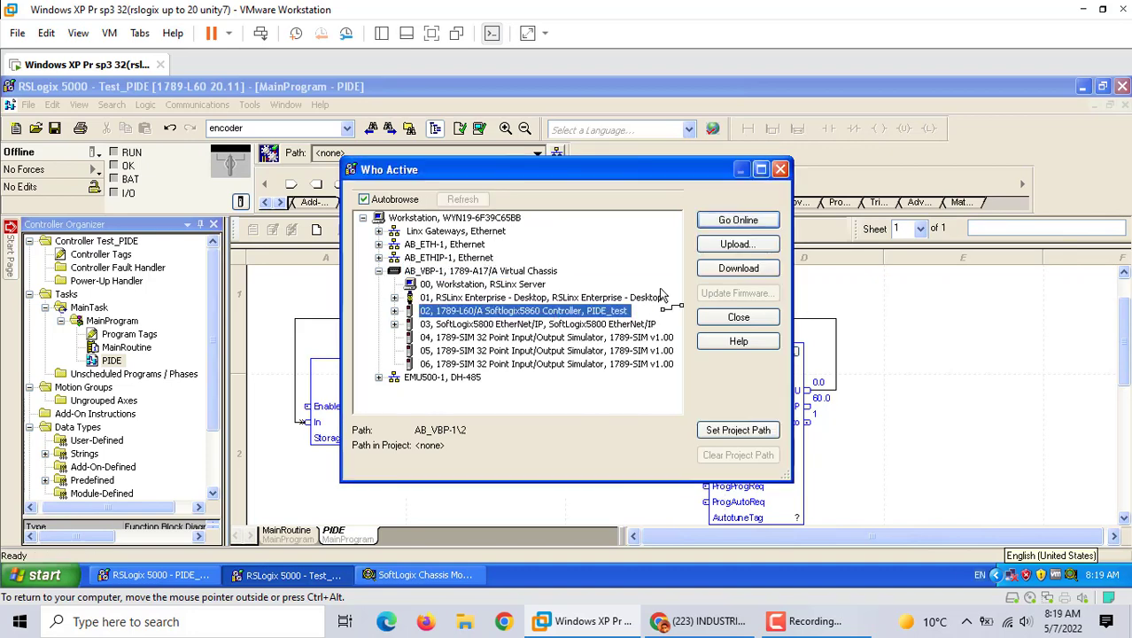
pyautogui.click(737, 267)
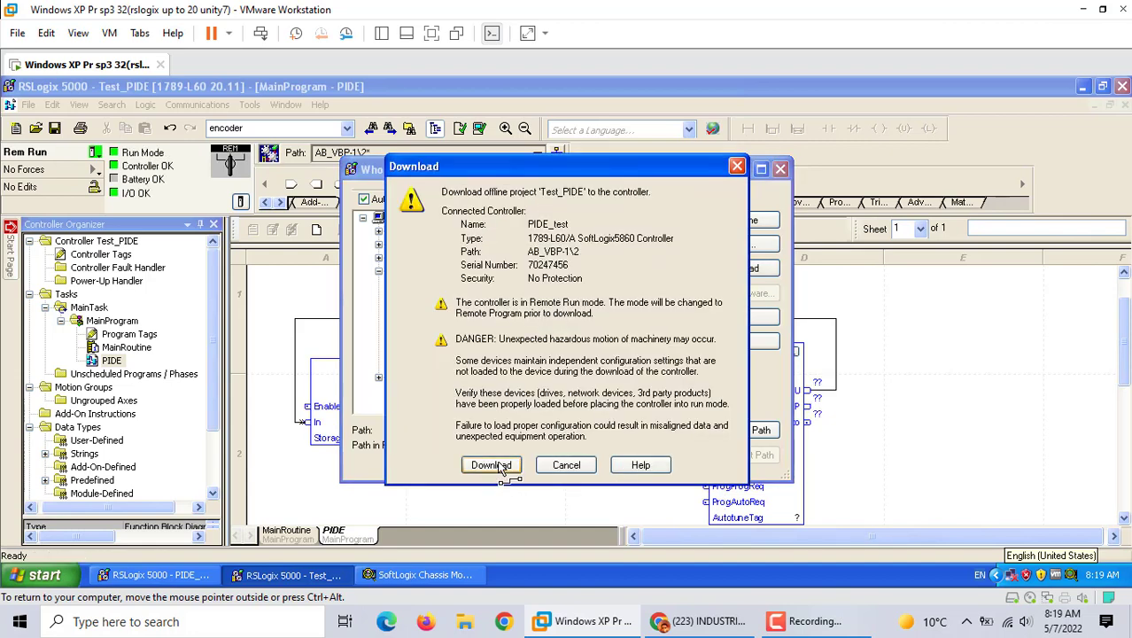
pyautogui.click(494, 462)
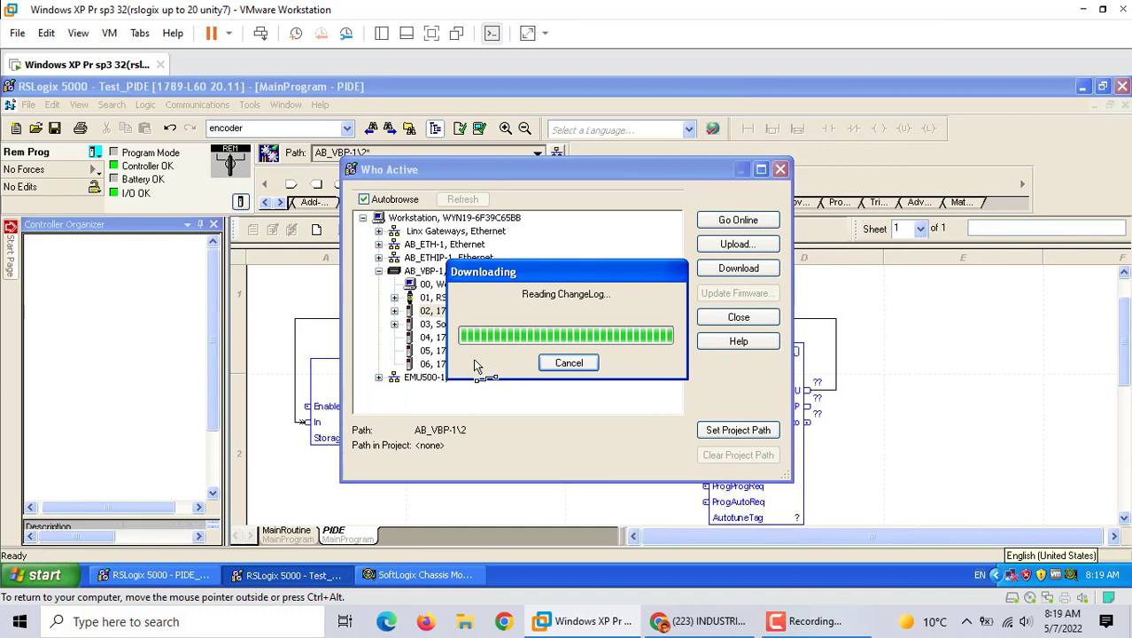
pyautogui.click(537, 353)
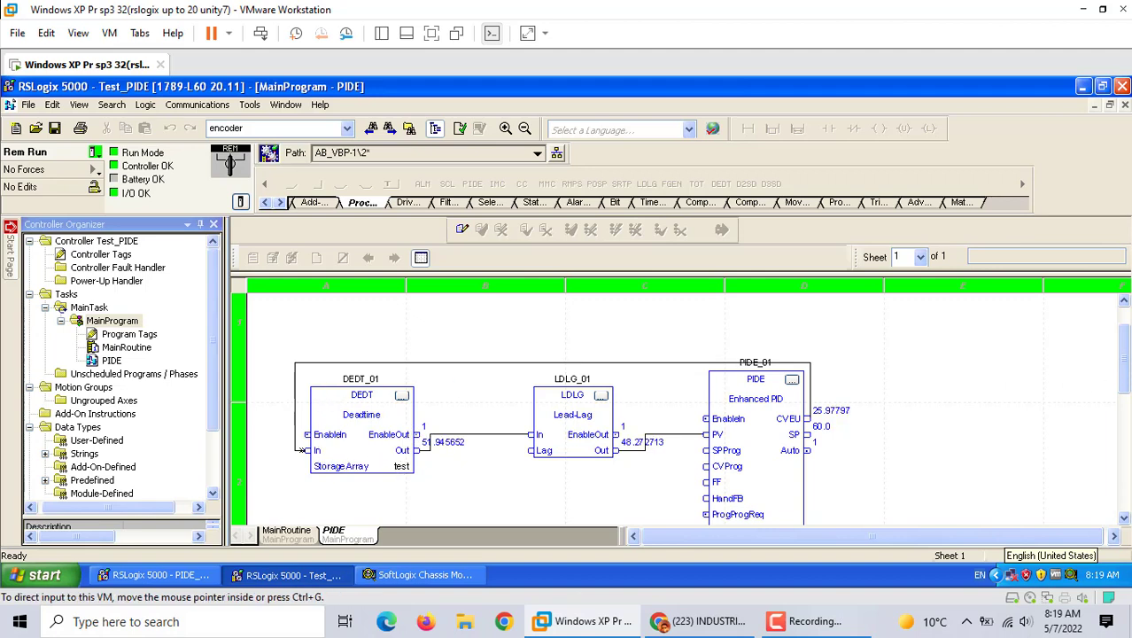
pyautogui.moveTo(1124, 330); pyautogui.dragTo(1126, 354)
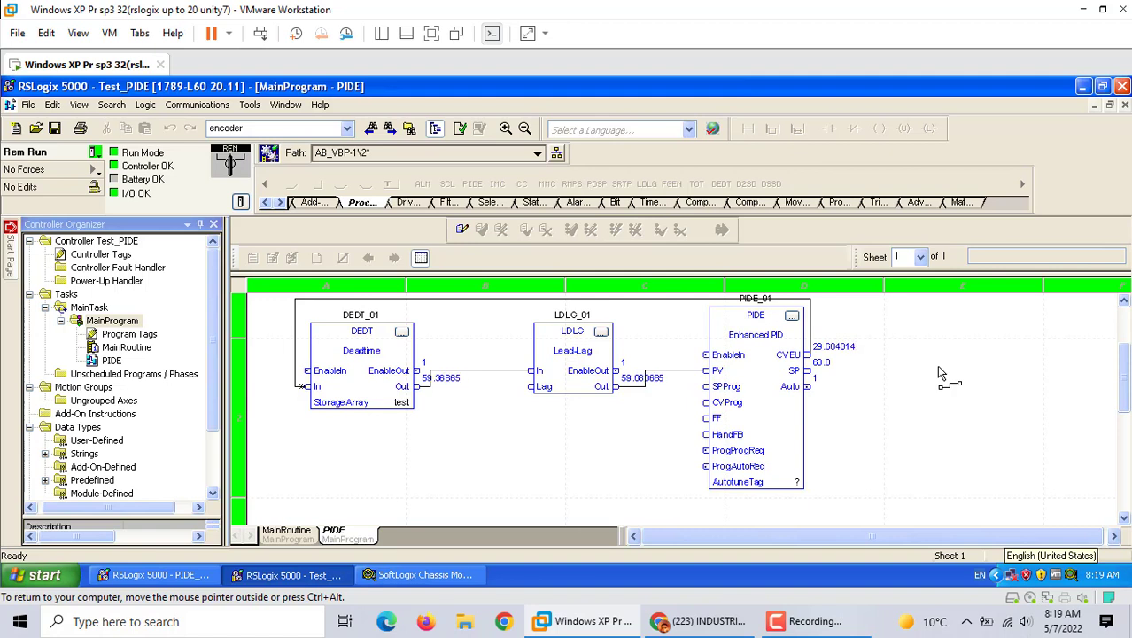
# Edit PIDE_01's SPProg parameter to 45.0, apply it and close the properties.
pyautogui.click(792, 316)
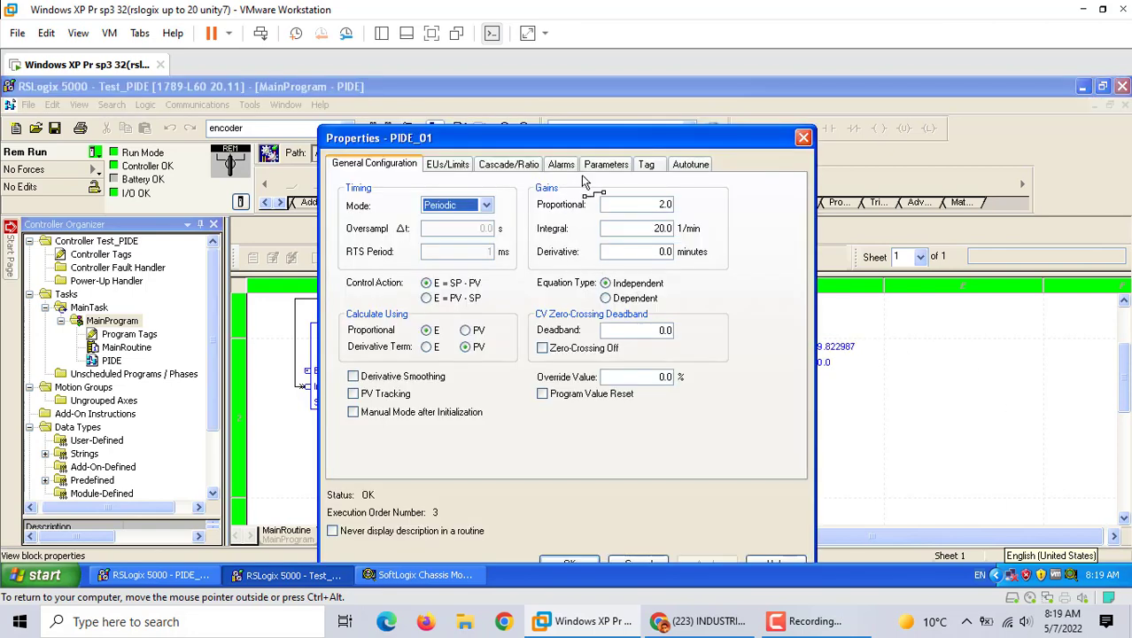
pyautogui.click(593, 168)
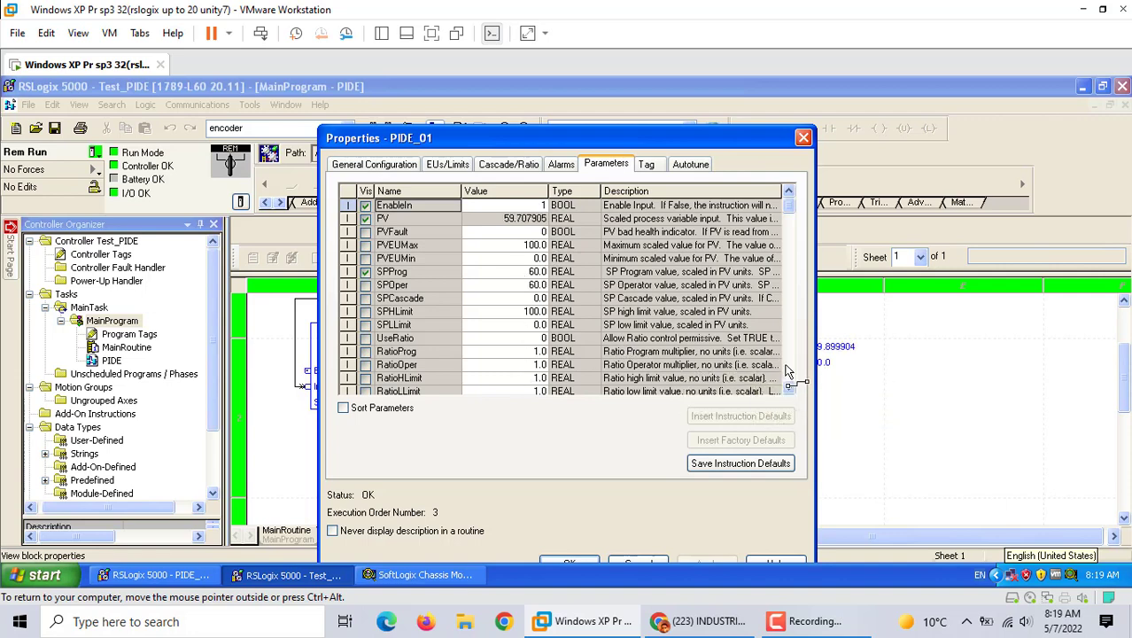
pyautogui.click(789, 389)
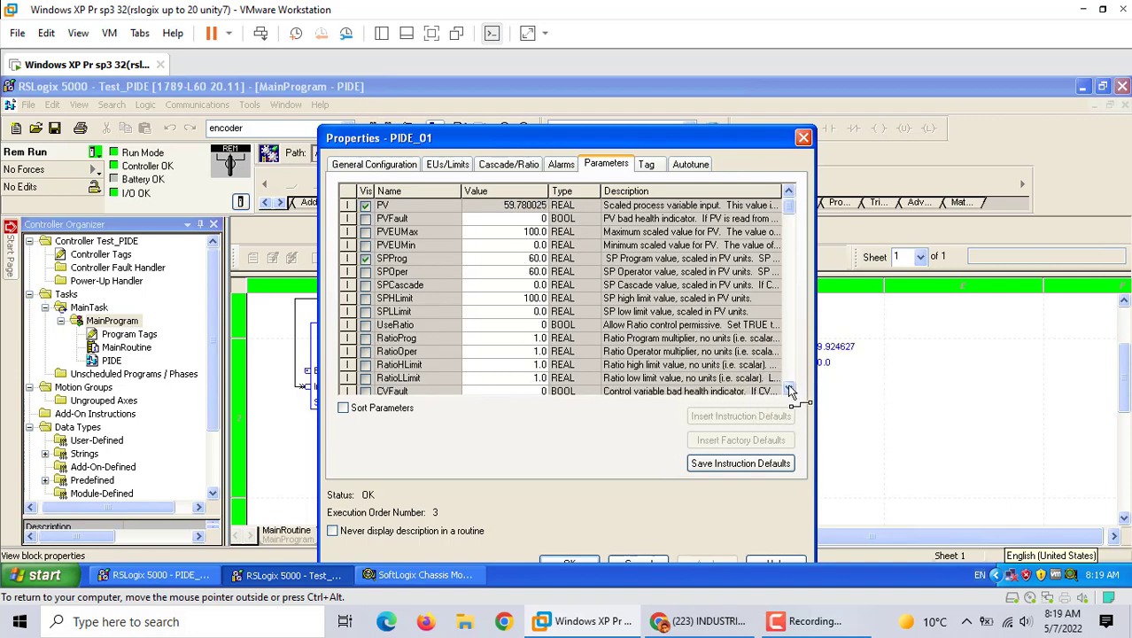
pyautogui.click(787, 193)
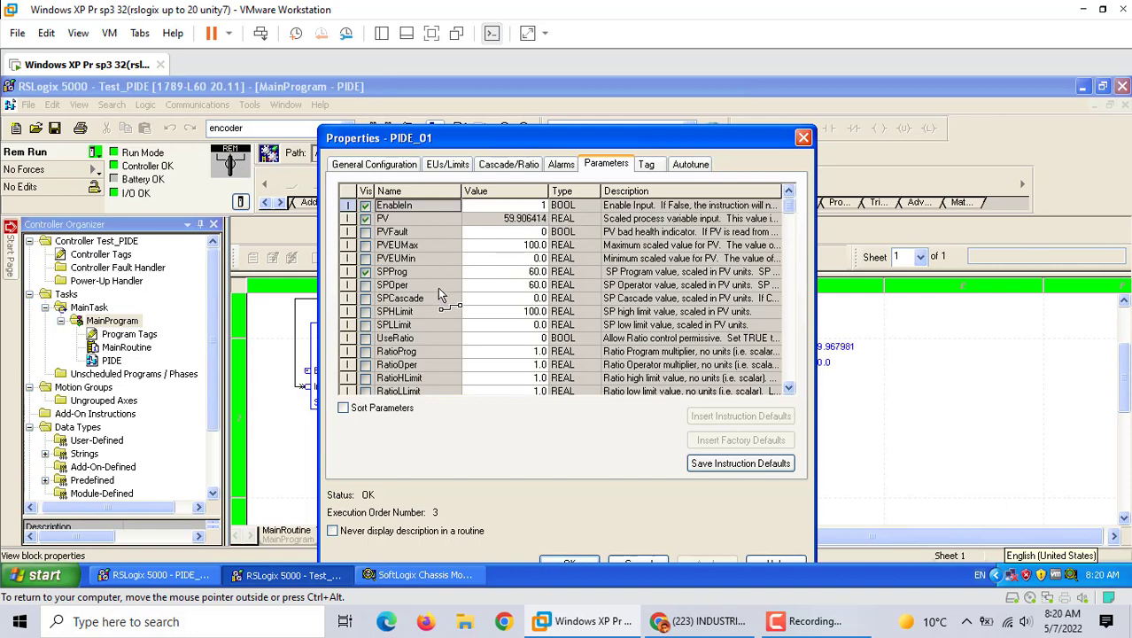
pyautogui.click(534, 272)
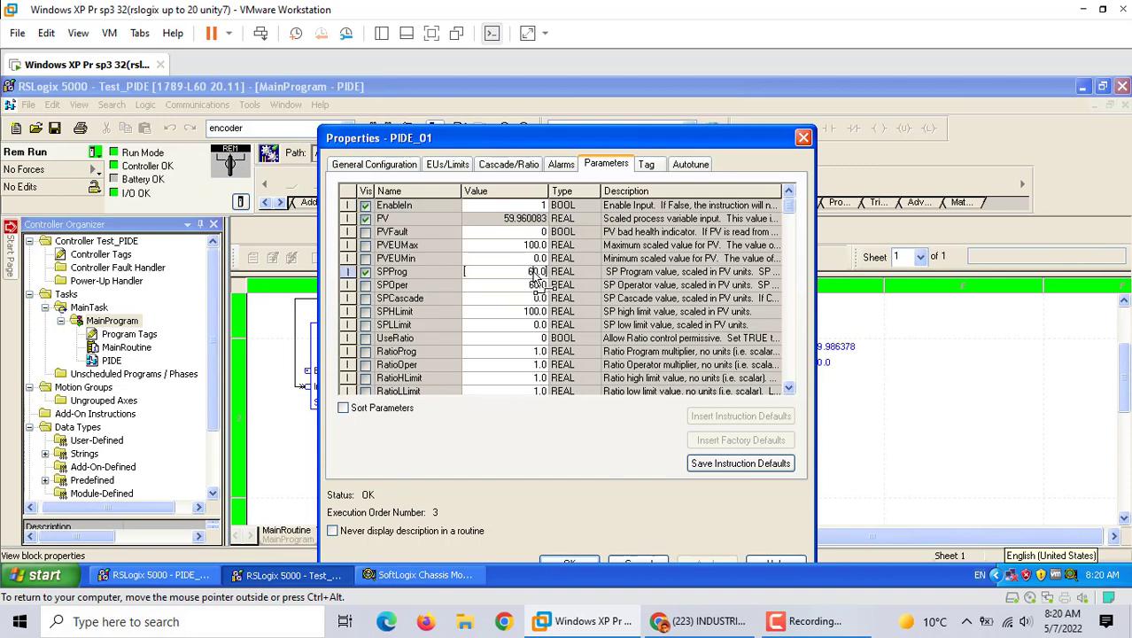
pyautogui.press('BackSpace')
pyautogui.write('4')
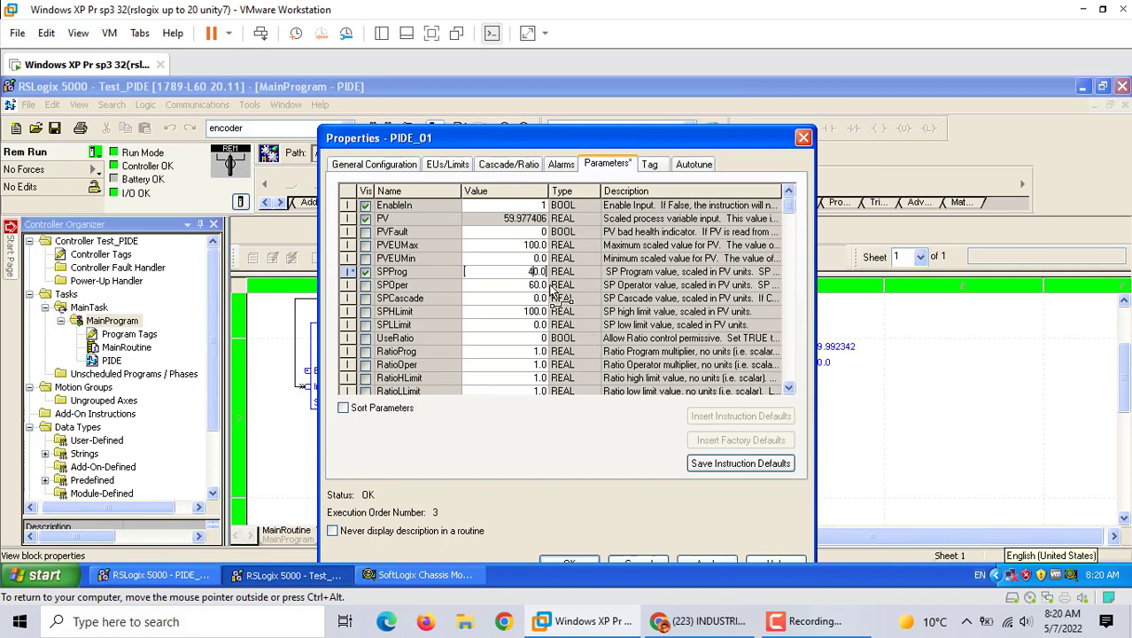
pyautogui.write('5')
pyautogui.click(704, 561)
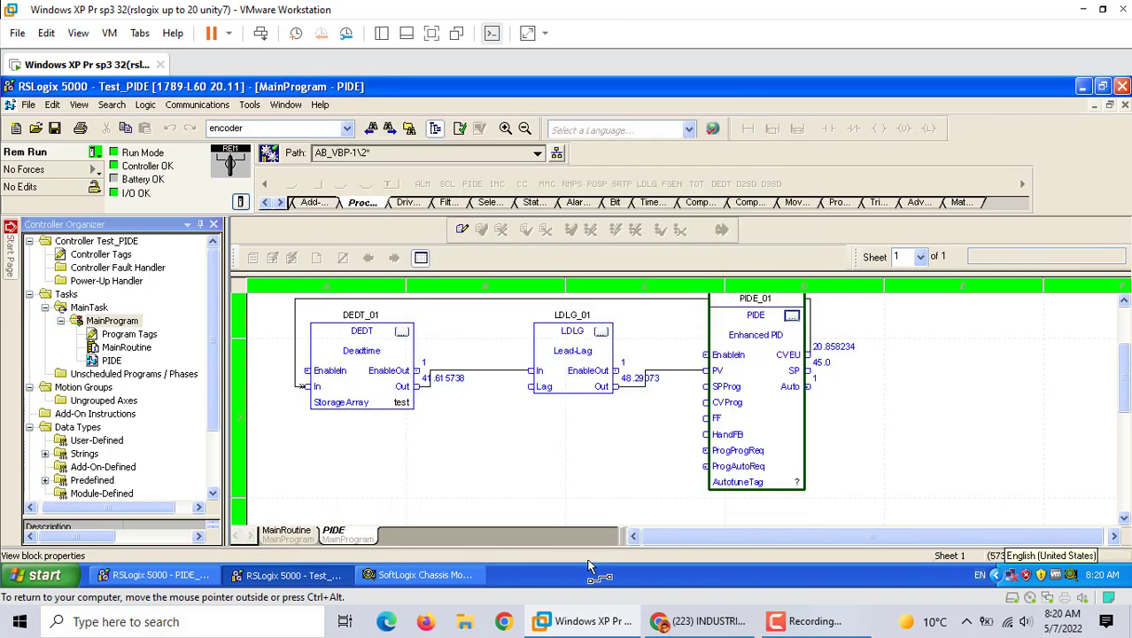
pyautogui.click(569, 562)
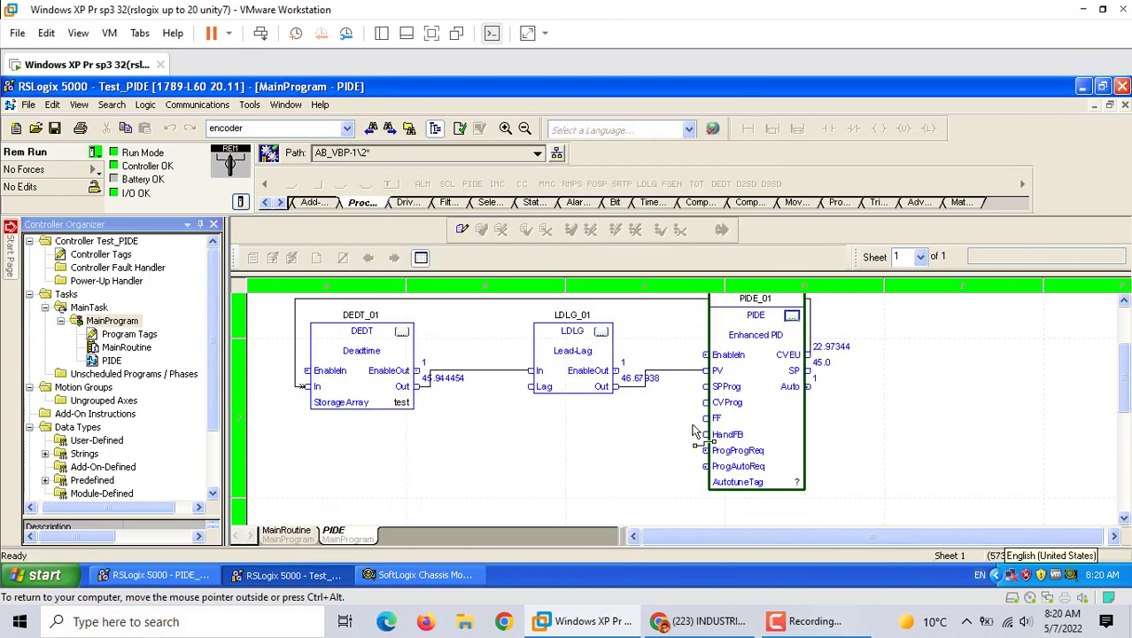
# Reopen PIDE_01's Properties dialog on General Configuration to view its gains.
pyautogui.scroll(1, 881, 383)
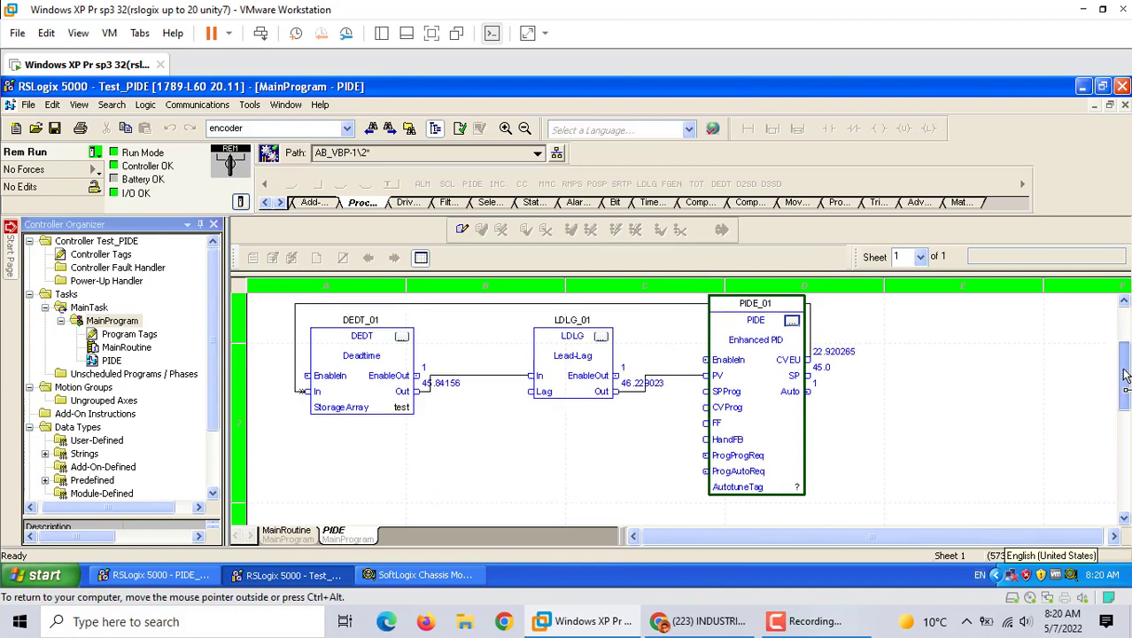
pyautogui.click(793, 323)
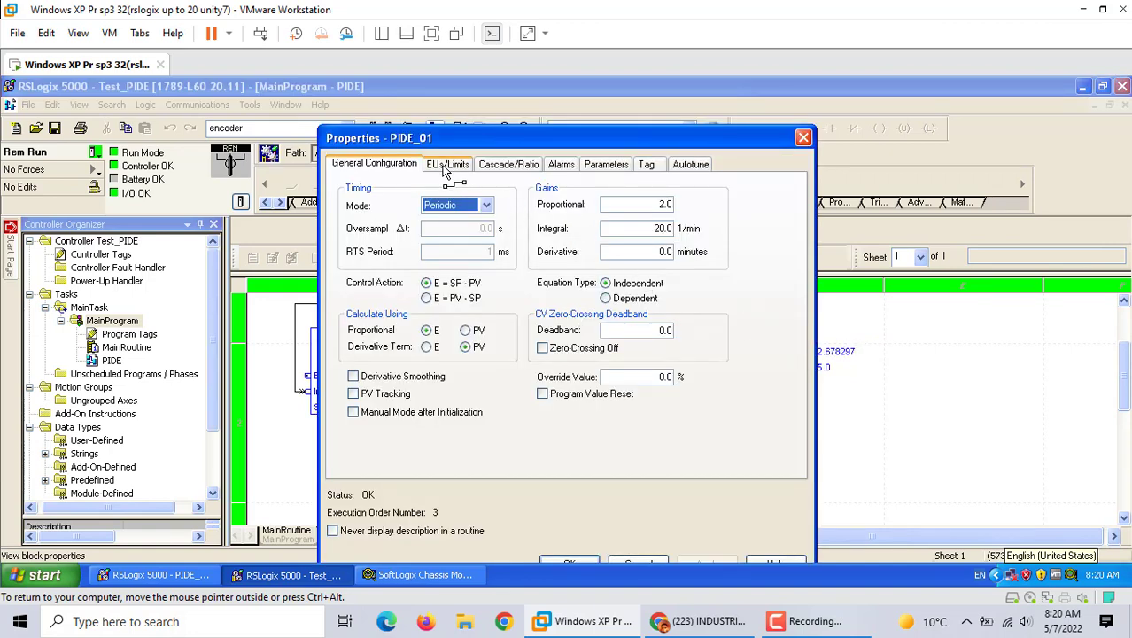
# Retune PIDE_01 to proportional gain 3.0 and integral gain 10.0, apply and close.
pyautogui.click(666, 207)
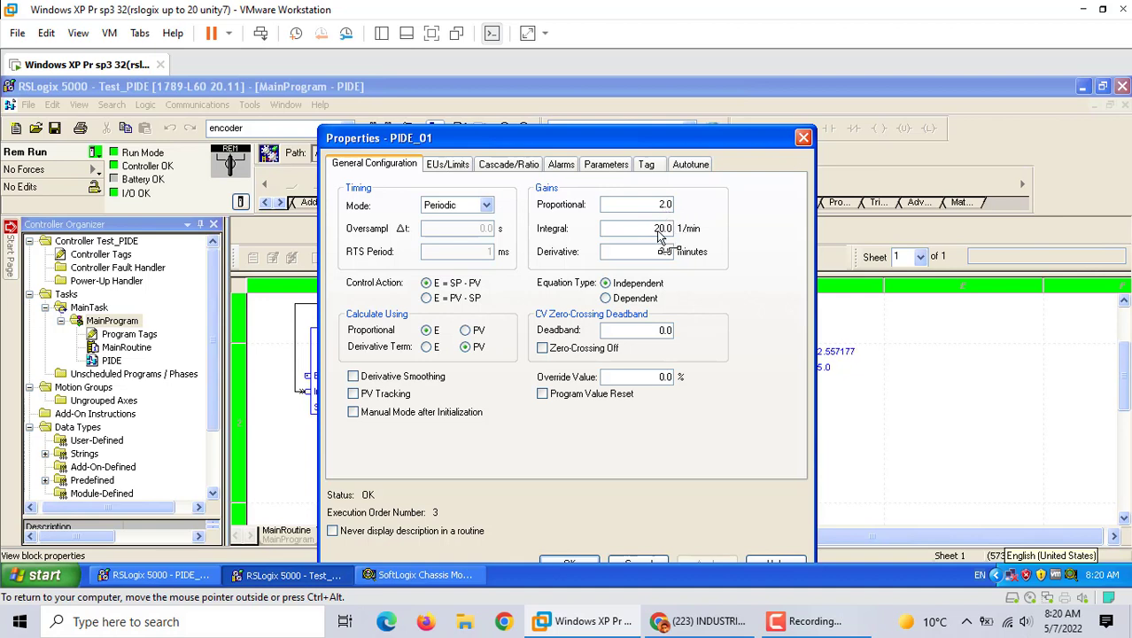
pyautogui.press('BackSpace')
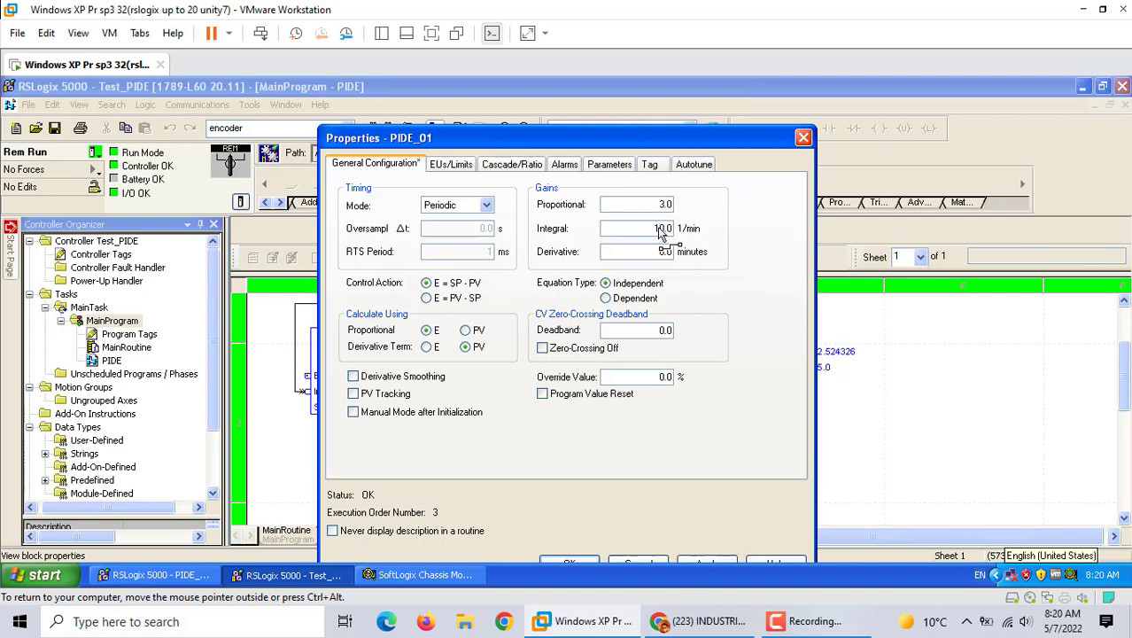
pyautogui.click(705, 563)
pyautogui.click(590, 563)
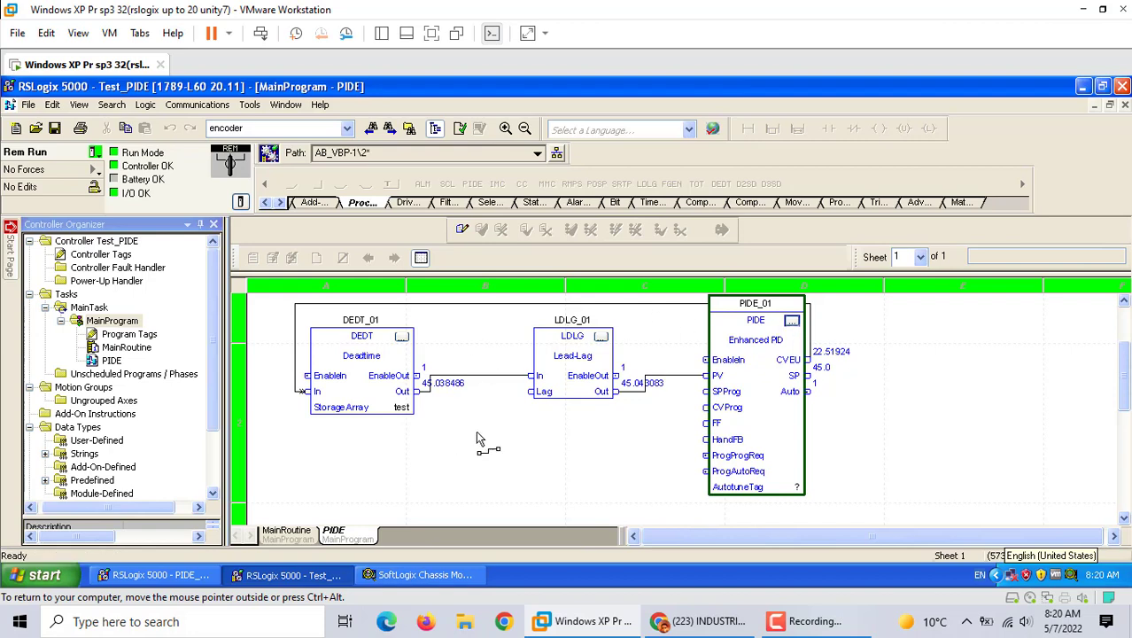
pyautogui.scroll(1, 1026, 446)
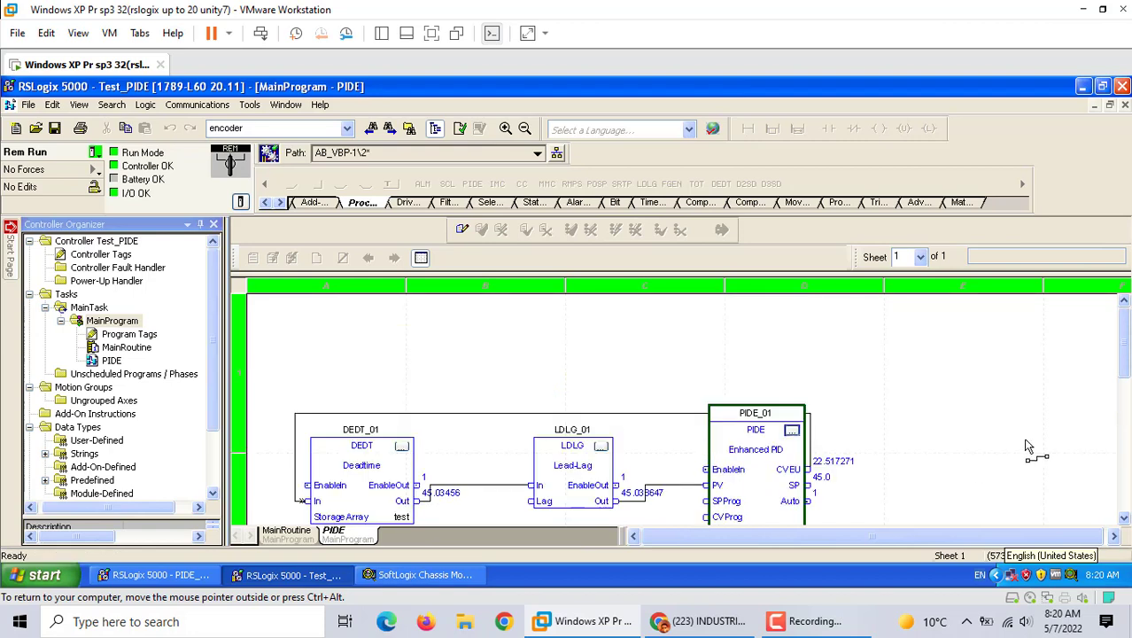
pyautogui.scroll(-2, 1026, 445)
pyautogui.scroll(2, 1026, 446)
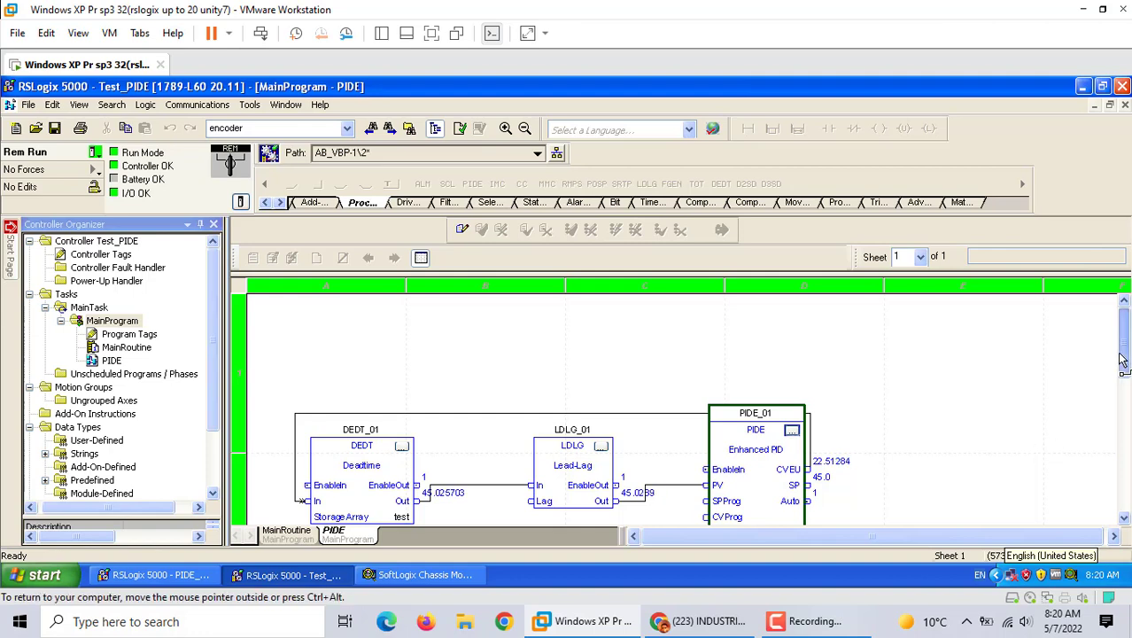
pyautogui.moveTo(1124, 363); pyautogui.dragTo(1126, 382)
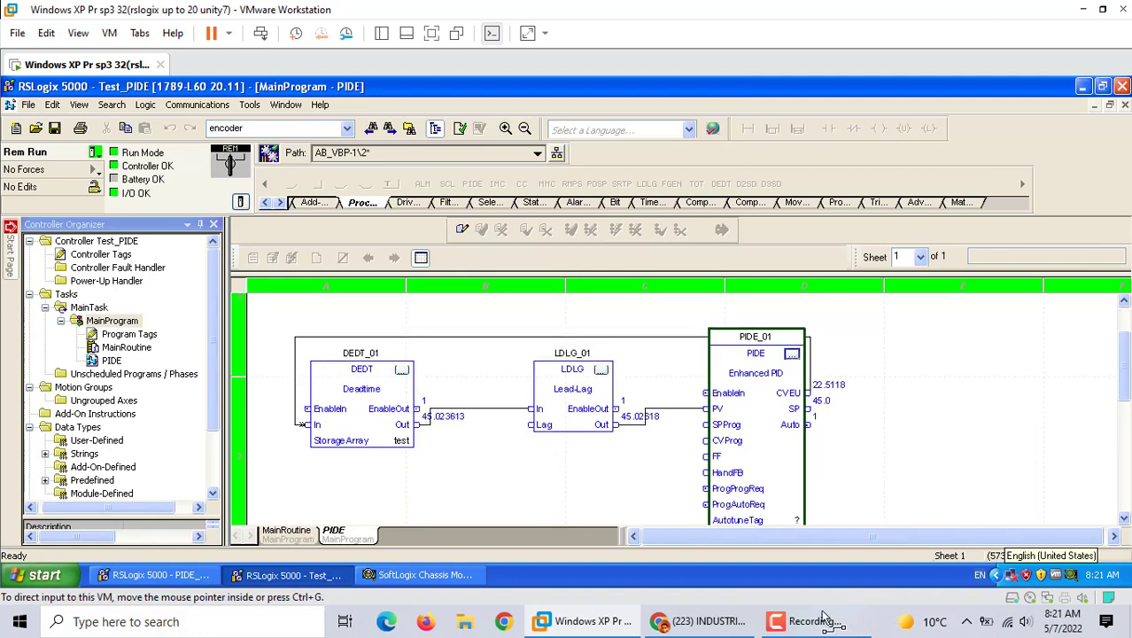